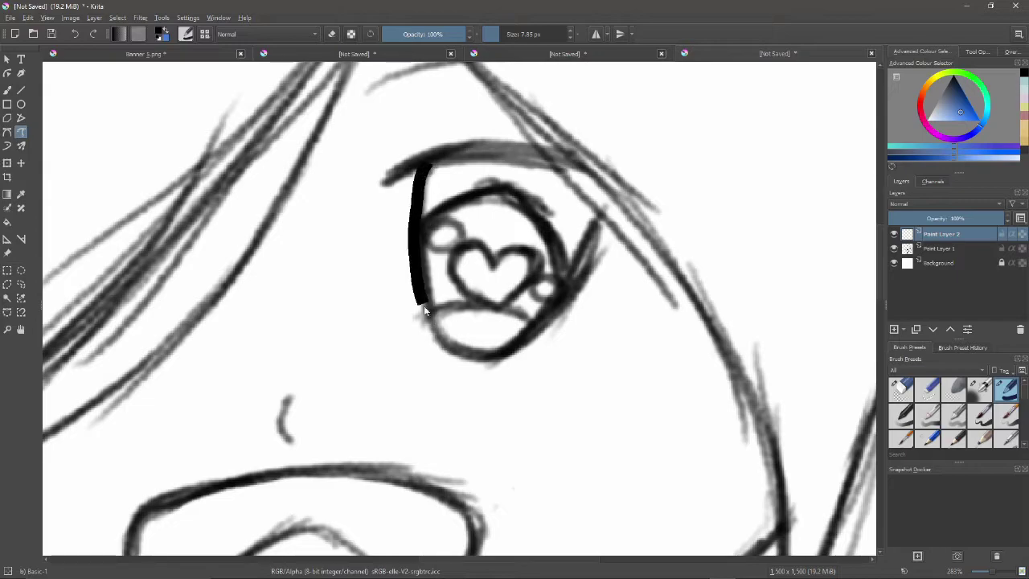
# Undo the trial strokes and ink the eye's side and lower contour plus the arc over the iris, following the sketch
pyautogui.hotkey('ctrl', 'z')
pyautogui.hotkey('ctrl', 'z')
pyautogui.hotkey('ctrl', 'z')
pyautogui.hotkey('ctrl', 'z')
pyautogui.moveTo(422, 215); pyautogui.dragTo(570, 268)
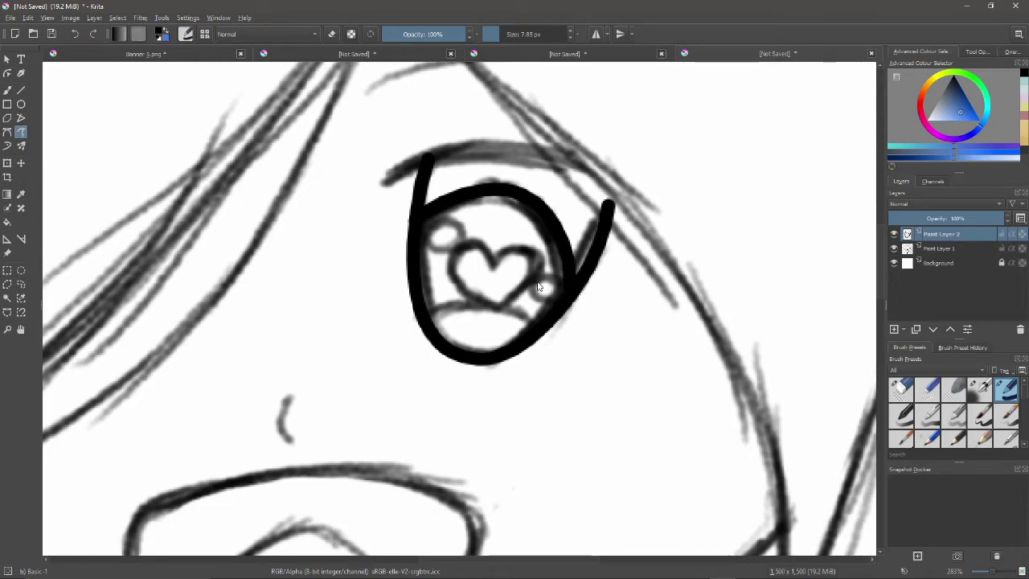
# Ink the heart-shaped pupil, the two small highlight circles and the curved lower highlight inside the iris
pyautogui.moveTo(487, 259)
pyautogui.mouseDown()
pyautogui.moveTo(513, 298)
pyautogui.moveTo(546, 299)
pyautogui.mouseUp()
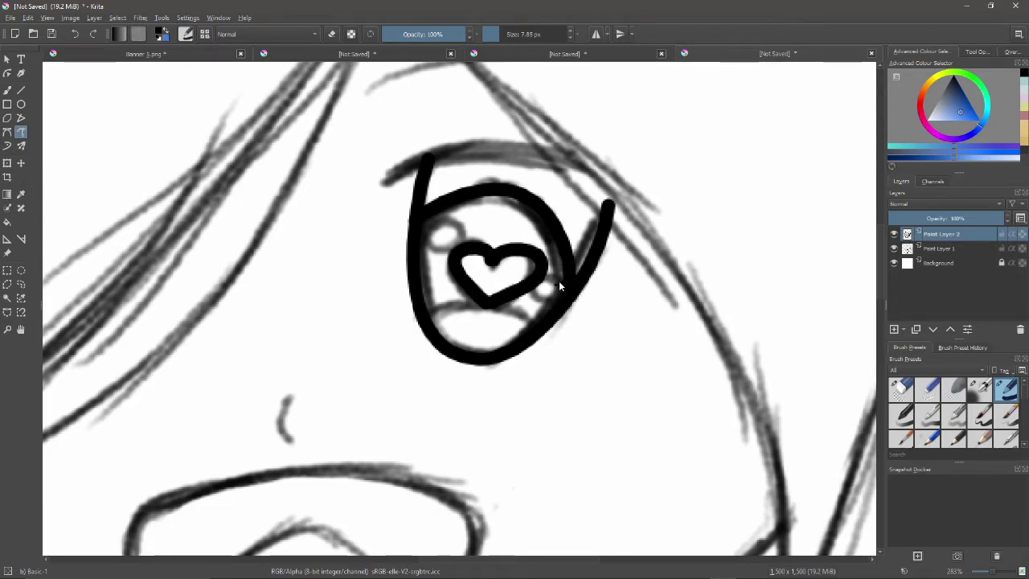
pyautogui.moveTo(450, 225); pyautogui.dragTo(446, 227)
pyautogui.moveTo(430, 322); pyautogui.dragTo(531, 318)
# Ink the curved upper lash line over the eye and the eyebrow above it, redoing strokes that stray from the sketch
pyautogui.moveTo(384, 185)
pyautogui.mouseDown()
pyautogui.moveTo(426, 156)
pyautogui.moveTo(615, 181)
pyautogui.moveTo(620, 160)
pyautogui.mouseUp()
pyautogui.hotkey('ctrl', 'z')
pyautogui.hotkey('ctrl', 'z')
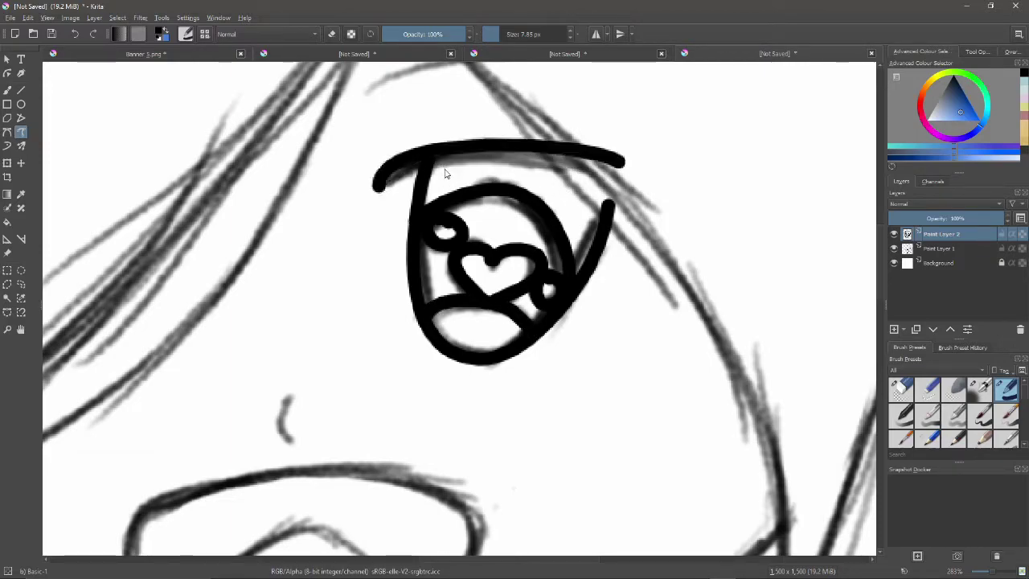
pyautogui.moveTo(879, 274); pyautogui.dragTo(879, 251)
pyautogui.moveTo(372, 253)
pyautogui.mouseDown()
pyautogui.moveTo(579, 214)
pyautogui.moveTo(596, 231)
pyautogui.mouseUp()
pyautogui.hotkey('ctrl', 'z')
pyautogui.hotkey('ctrl', 'z')
pyautogui.hotkey('ctrl', 'z')
pyautogui.moveTo(372, 356)
pyautogui.mouseDown()
pyautogui.moveTo(525, 297)
pyautogui.moveTo(657, 311)
pyautogui.mouseUp()
pyautogui.moveTo(354, 262); pyautogui.dragTo(579, 215)
# Ink the small curved nose and the wide outline of the open mouth over the sketch
pyautogui.moveTo(880, 267); pyautogui.dragTo(879, 319)
pyautogui.hotkey('ctrl', 'z')
pyautogui.moveTo(293, 214); pyautogui.dragTo(294, 269)
pyautogui.moveTo(448, 559); pyautogui.dragTo(387, 559)
pyautogui.moveTo(879, 302); pyautogui.dragTo(880, 318)
pyautogui.moveTo(432, 346)
pyautogui.mouseDown()
pyautogui.moveTo(434, 246)
pyautogui.moveTo(716, 341)
pyautogui.moveTo(720, 225)
pyautogui.moveTo(703, 321)
pyautogui.moveTo(455, 223)
pyautogui.moveTo(702, 342)
pyautogui.mouseUp()
pyautogui.hotkey('ctrl', 'z')
pyautogui.hotkey('ctrl', 'z')
pyautogui.hotkey('ctrl', 'z')
# Ink the closed rounded diamond shape that overlaps the lower part of the mouth, and check the line art without the sketch
pyautogui.scroll(-5, 878, 311)
pyautogui.moveTo(591, 81)
pyautogui.mouseDown()
pyautogui.moveTo(385, 246)
pyautogui.moveTo(439, 411)
pyautogui.moveTo(617, 465)
pyautogui.moveTo(749, 259)
pyautogui.moveTo(590, 82)
pyautogui.mouseUp()
pyautogui.scroll(-2, 632, 323)
pyautogui.scroll(-2, 631, 323)
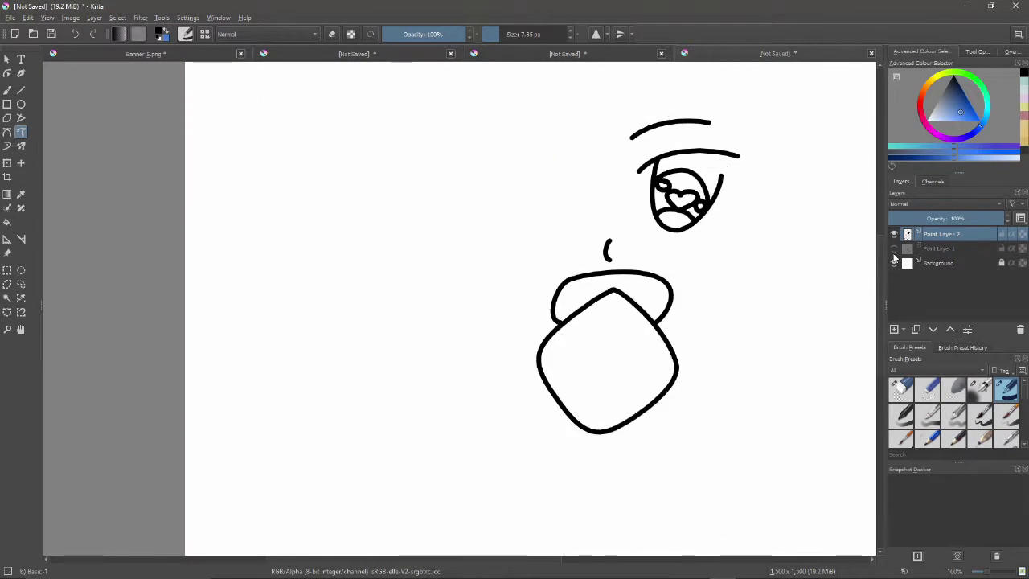
pyautogui.scroll(2, 881, 301)
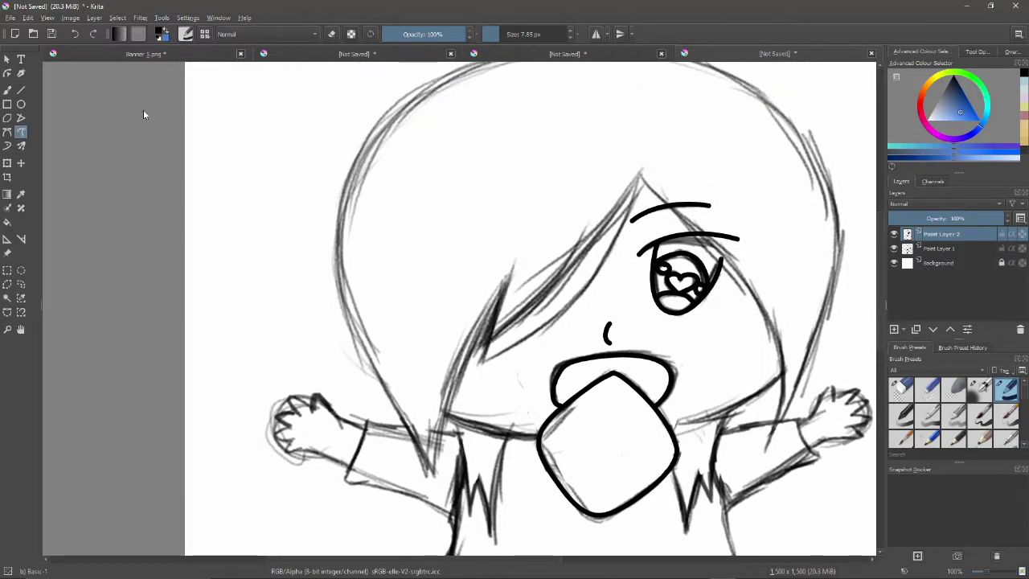
# Draw a large ellipse as the head outline and erase the part of it that crosses the diamond shape
pyautogui.click(21, 103)
pyautogui.scroll(-1, 239, 147)
pyautogui.moveTo(298, 80); pyautogui.dragTo(643, 338)
pyautogui.scroll(3, 494, 356)
pyautogui.press('b')
pyautogui.press('e')
pyautogui.moveTo(421, 309)
pyautogui.mouseDown()
pyautogui.moveTo(327, 306)
pyautogui.moveTo(561, 295)
pyautogui.mouseUp()
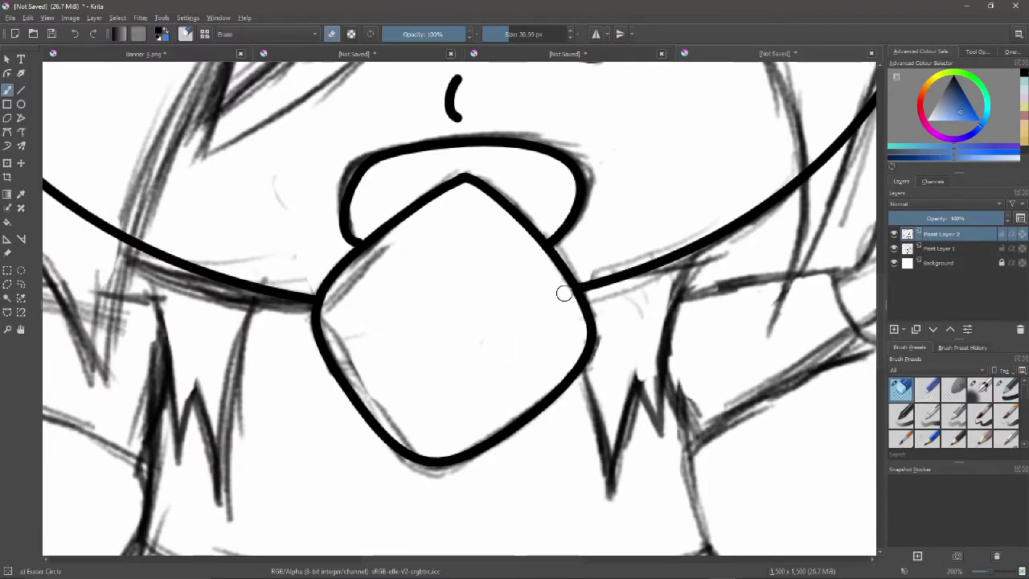
# Ink the pointed fringe strands and the long side lock on the left half of the head with the curve brush tool
pyautogui.scroll(-3, 523, 292)
pyautogui.press('e')
pyautogui.click(22, 132)
pyautogui.moveTo(879, 274); pyautogui.dragTo(880, 252)
pyautogui.moveTo(524, 178); pyautogui.dragTo(436, 295)
pyautogui.hotkey('ctrl', 'z')
pyautogui.moveTo(523, 178)
pyautogui.mouseDown()
pyautogui.moveTo(454, 264)
pyautogui.moveTo(446, 290)
pyautogui.moveTo(432, 293)
pyautogui.moveTo(437, 248)
pyautogui.moveTo(424, 304)
pyautogui.mouseUp()
pyautogui.moveTo(434, 246); pyautogui.dragTo(385, 379)
pyautogui.moveTo(318, 245)
pyautogui.mouseDown()
pyautogui.moveTo(356, 351)
pyautogui.moveTo(385, 378)
pyautogui.mouseUp()
pyautogui.hotkey('ctrl', 'z')
pyautogui.moveTo(321, 266); pyautogui.dragTo(385, 381)
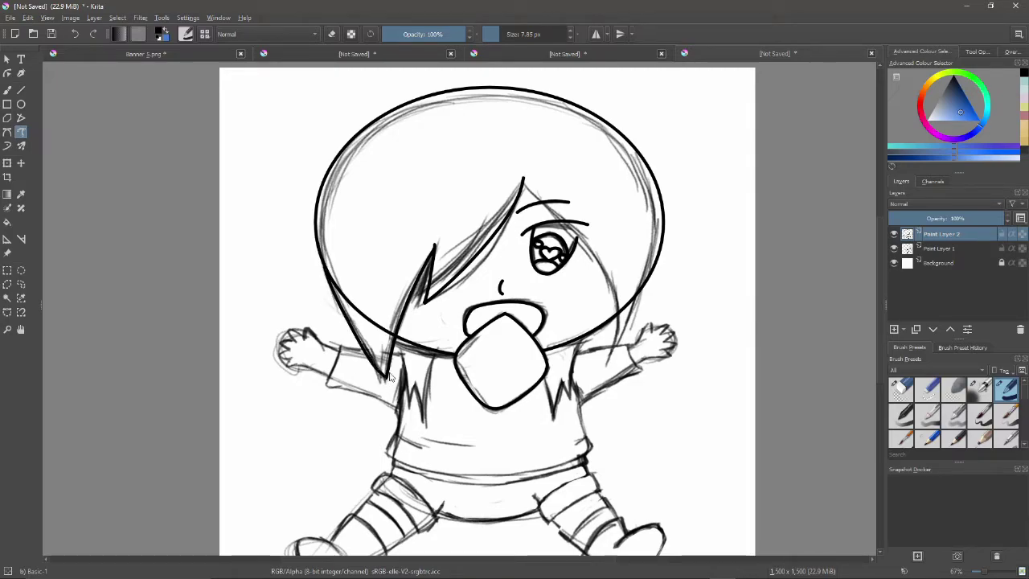
# Ink the right fringe edge from the parting down to a point, and the outer edge of the right side lock
pyautogui.moveTo(561, 218); pyautogui.dragTo(635, 346)
pyautogui.hotkey('ctrl', 'z')
pyautogui.moveTo(524, 180)
pyautogui.mouseDown()
pyautogui.moveTo(593, 261)
pyautogui.moveTo(616, 342)
pyautogui.mouseUp()
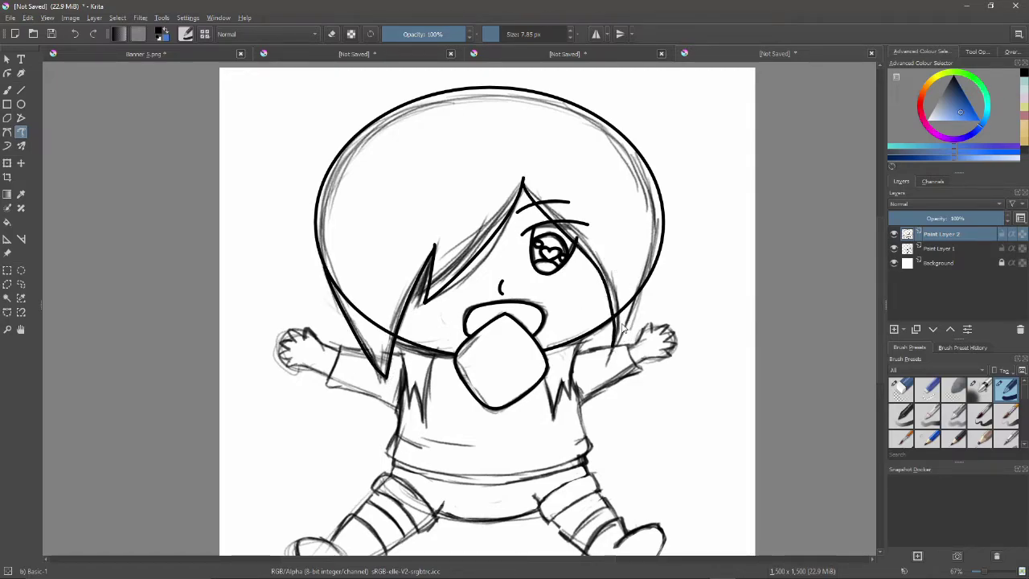
pyautogui.moveTo(662, 254); pyautogui.dragTo(613, 352)
# Erase the parts of the head ellipse that cross the inside of the right and left side locks
pyautogui.click(900, 390)
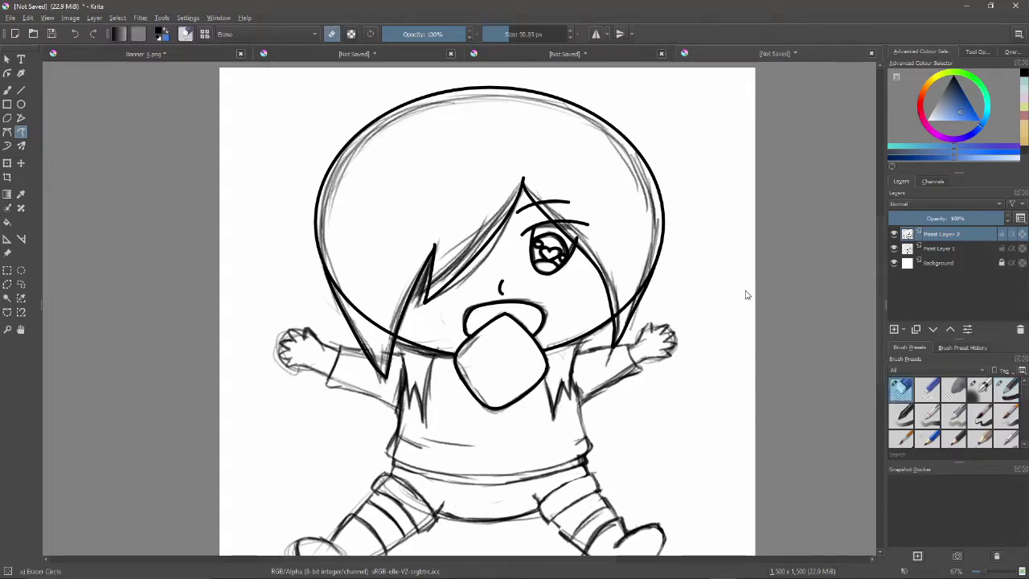
pyautogui.scroll(3, 599, 238)
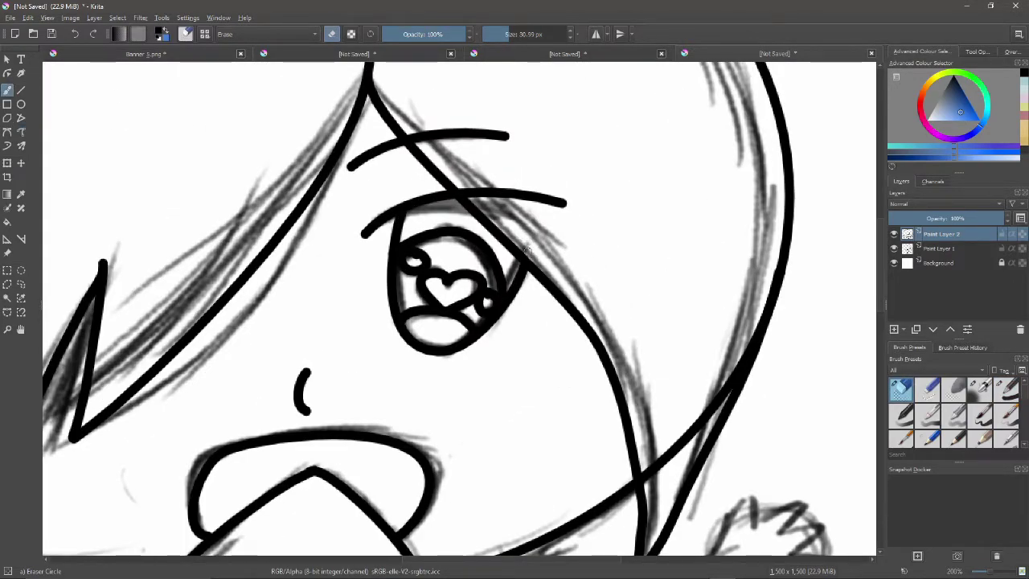
pyautogui.moveTo(648, 487); pyautogui.dragTo(730, 371)
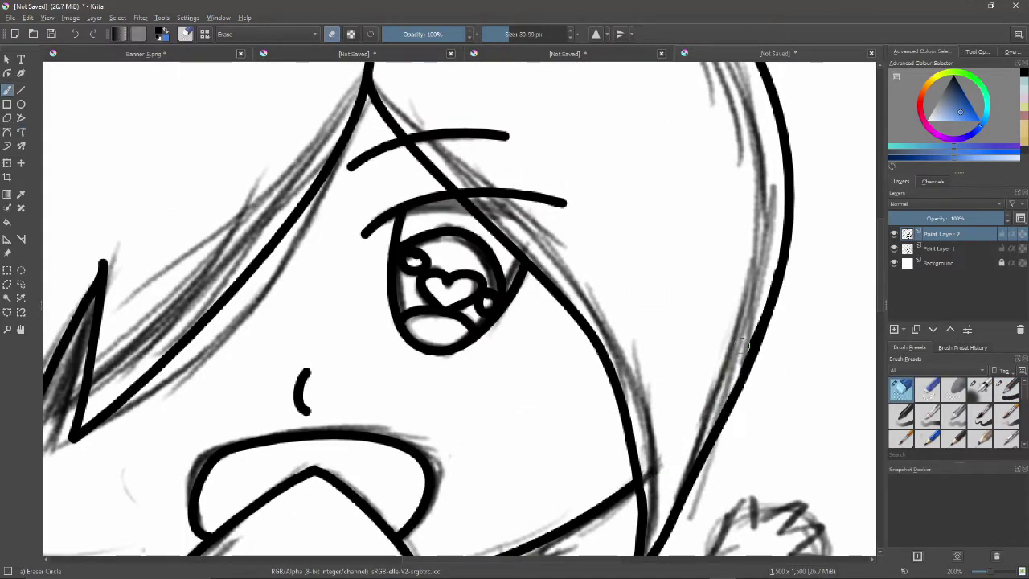
pyautogui.moveTo(365, 330)
pyautogui.mouseDown()
pyautogui.moveTo(793, 329)
pyautogui.moveTo(793, 198)
pyautogui.mouseUp()
pyautogui.moveTo(284, 312)
pyautogui.mouseDown()
pyautogui.moveTo(291, 336)
pyautogui.moveTo(368, 354)
pyautogui.moveTo(401, 409)
pyautogui.mouseUp()
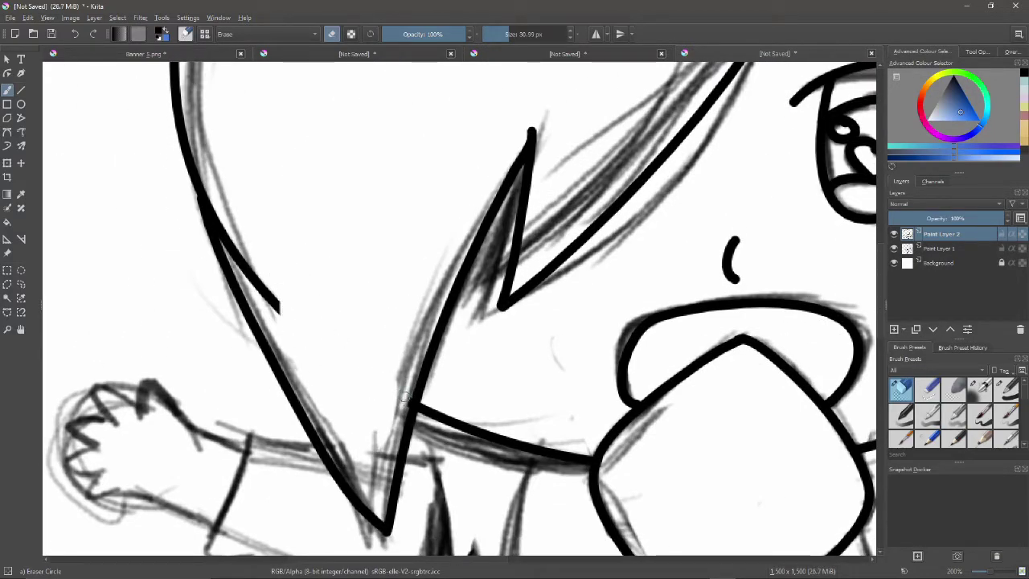
pyautogui.moveTo(222, 222); pyautogui.dragTo(281, 304)
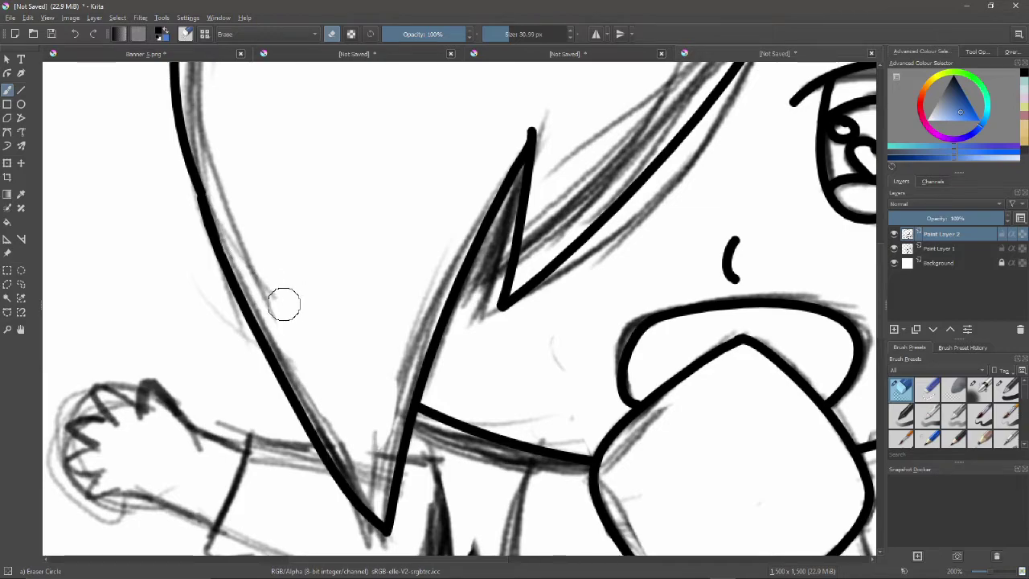
# Redraw the join between the head outline and the left side lock, and smooth its bump with the eraser
pyautogui.moveTo(420, 558); pyautogui.dragTo(395, 559)
pyautogui.scroll(3, 647, 341)
pyautogui.press('e')
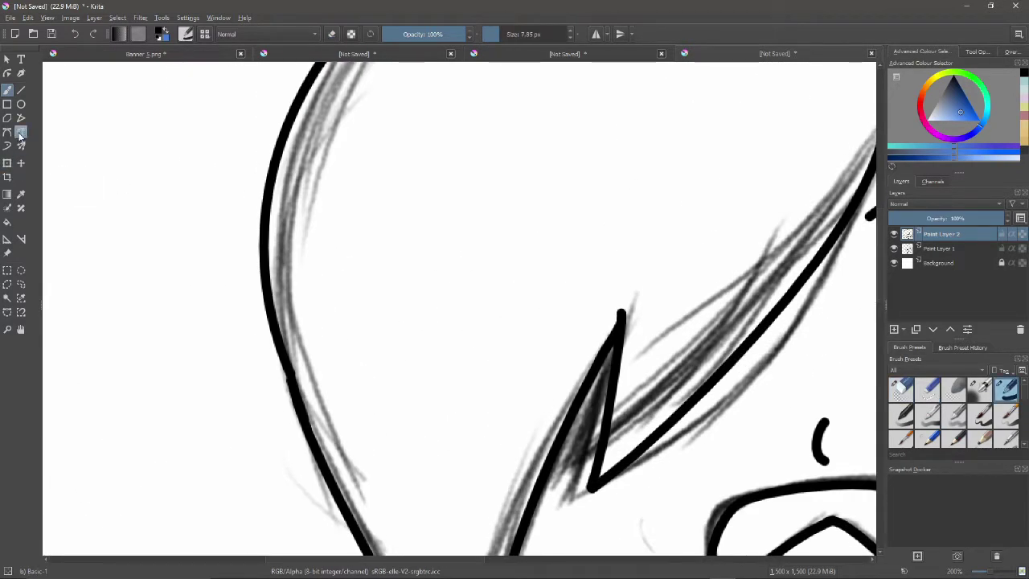
pyautogui.moveTo(284, 374); pyautogui.dragTo(296, 408)
pyautogui.hotkey('ctrl', 'z')
pyautogui.moveTo(274, 337); pyautogui.dragTo(297, 399)
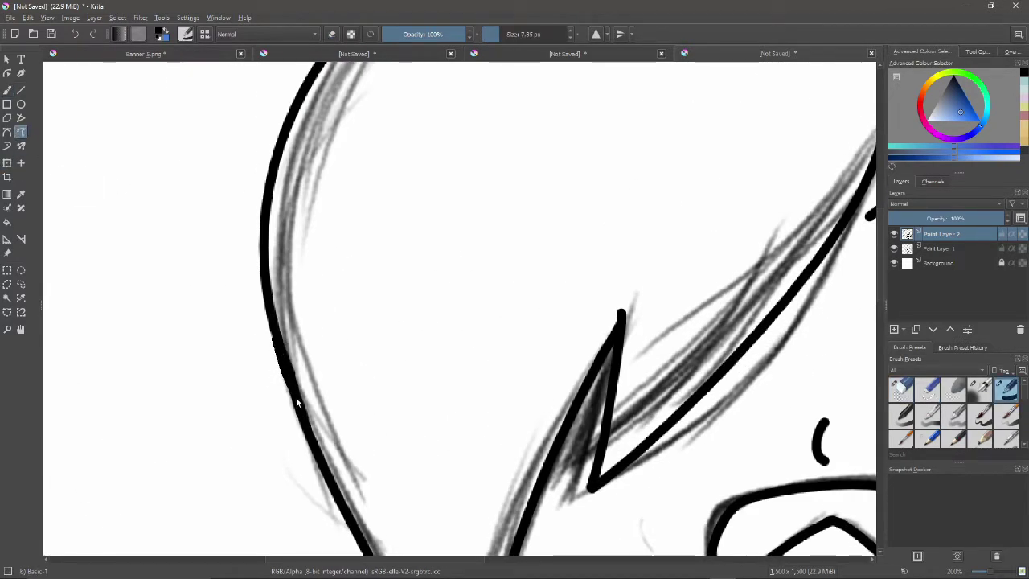
pyautogui.click(900, 389)
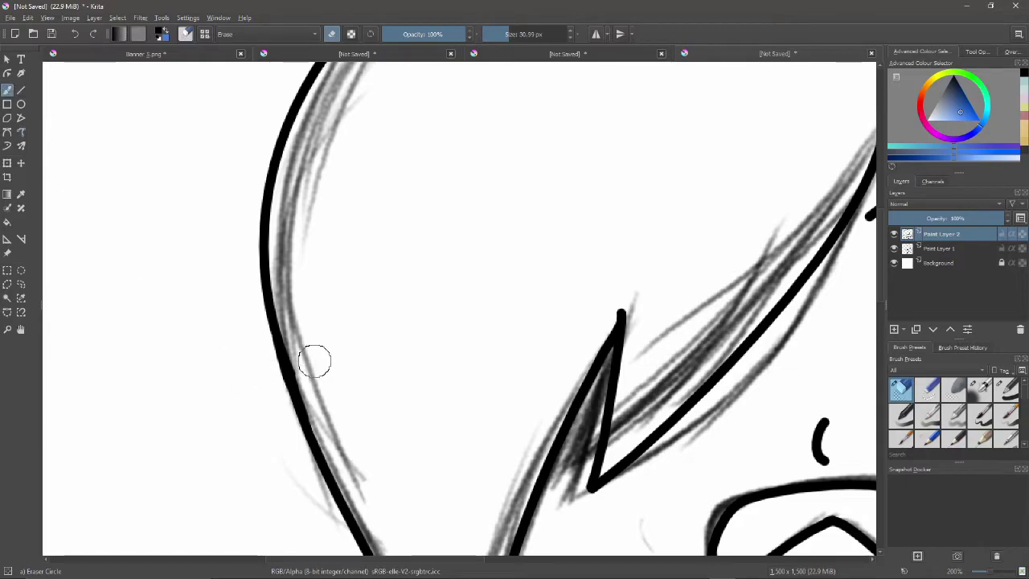
# Ink the jagged strand hanging below the chin on the left, and compare it with the sketch layer hidden and shown
pyautogui.scroll(-4, 675, 377)
pyautogui.scroll(3, 738, 424)
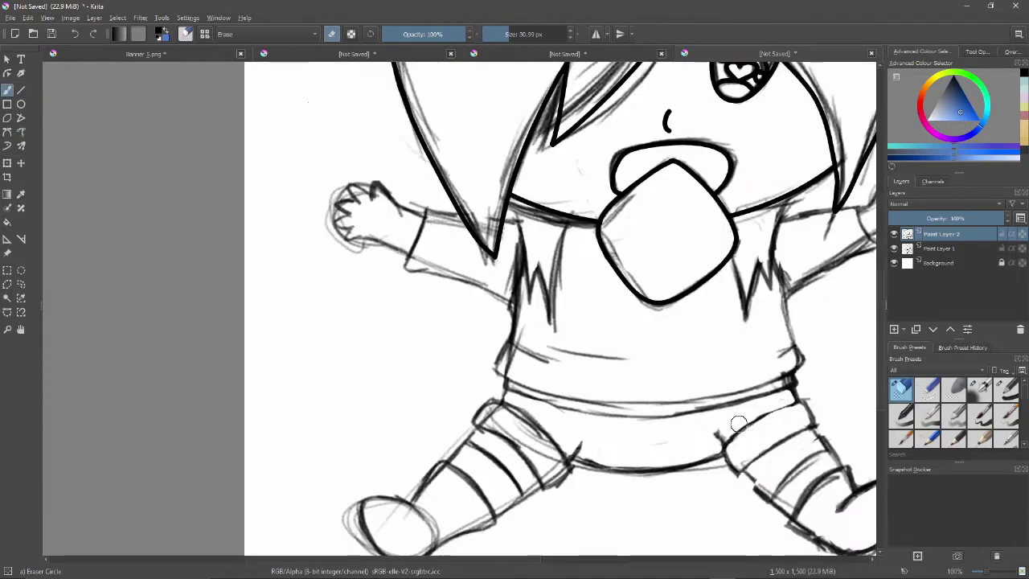
pyautogui.scroll(1, 590, 257)
pyautogui.press('/')
pyautogui.moveTo(487, 170)
pyautogui.mouseDown()
pyautogui.moveTo(502, 313)
pyautogui.moveTo(523, 280)
pyautogui.mouseUp()
pyautogui.moveTo(566, 200); pyautogui.dragTo(534, 336)
pyautogui.moveTo(452, 559); pyautogui.dragTo(480, 559)
pyautogui.click(894, 249)
pyautogui.hotkey('ctrl', 'z')
pyautogui.click(894, 249)
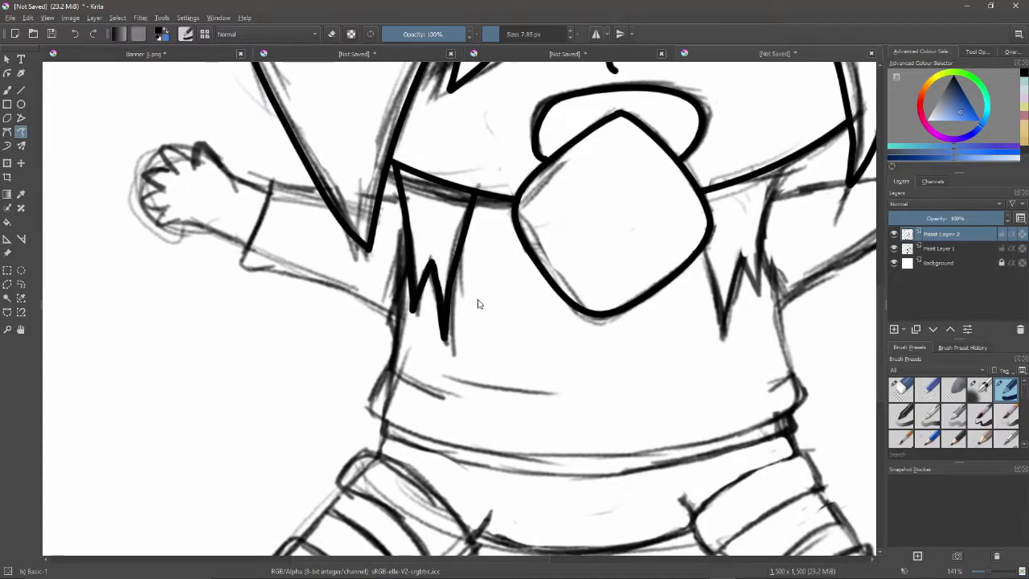
pyautogui.click(894, 249)
pyautogui.click(894, 248)
# Ink the matching jagged strand below the chin on the right, and hide the sketch layer to check the lines
pyautogui.moveTo(504, 561); pyautogui.dragTo(609, 560)
pyautogui.moveTo(577, 165); pyautogui.dragTo(542, 288)
pyautogui.hotkey('ctrl', 'z')
pyautogui.moveTo(528, 254)
pyautogui.mouseDown()
pyautogui.moveTo(541, 292)
pyautogui.moveTo(530, 253)
pyautogui.moveTo(511, 336)
pyautogui.mouseUp()
pyautogui.moveTo(490, 247); pyautogui.dragTo(511, 335)
pyautogui.click(894, 248)
pyautogui.click(901, 388)
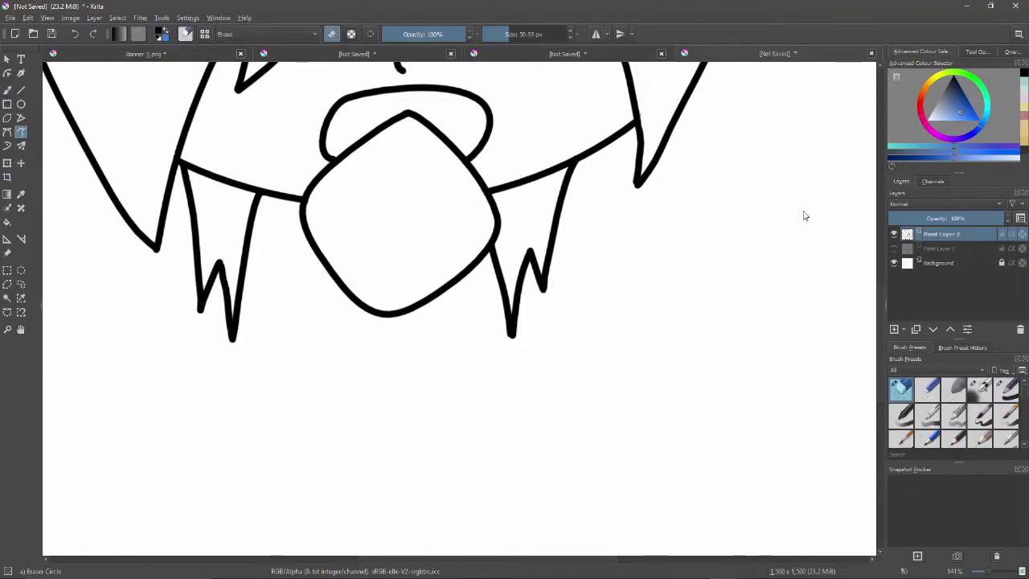
# Show the sketch layer again and ink the right side of the shirt and the outline of the right sleeve
pyautogui.click(894, 248)
pyautogui.click(1005, 389)
pyautogui.moveTo(553, 251); pyautogui.dragTo(595, 392)
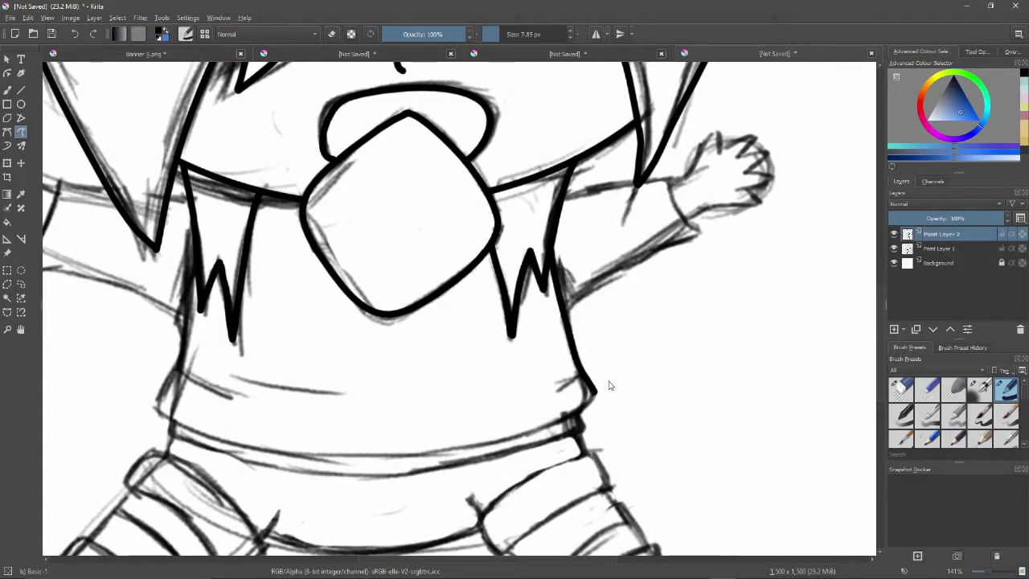
pyautogui.moveTo(566, 310); pyautogui.dragTo(699, 234)
pyautogui.moveTo(566, 195)
pyautogui.mouseDown()
pyautogui.moveTo(667, 182)
pyautogui.moveTo(698, 233)
pyautogui.mouseUp()
pyautogui.moveTo(669, 178); pyautogui.dragTo(698, 233)
# Ink the middle fold crease above the shirt's hem and the left side contour of the shirt
pyautogui.moveTo(386, 559); pyautogui.dragTo(339, 559)
pyautogui.moveTo(377, 372); pyautogui.dragTo(483, 398)
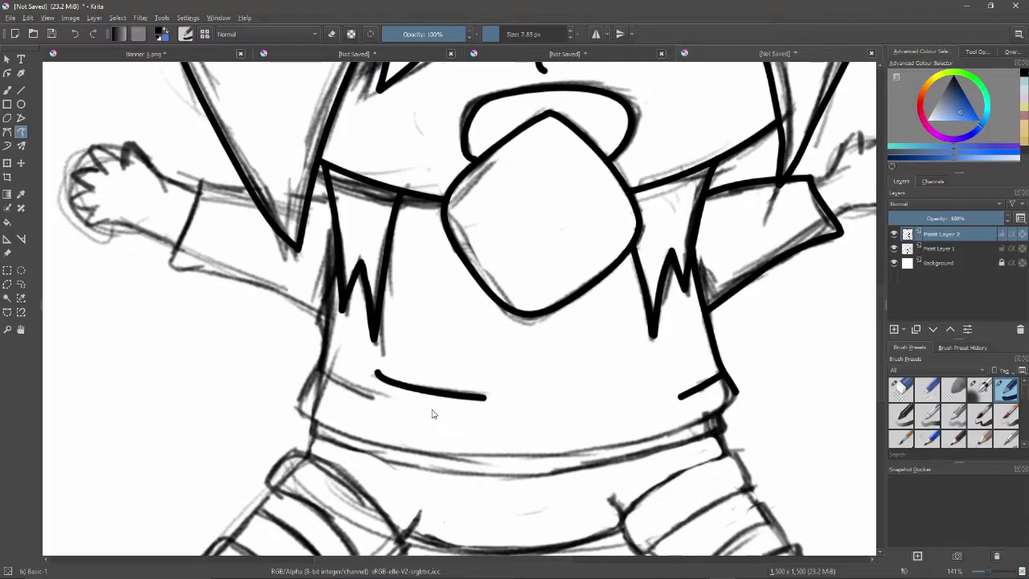
pyautogui.moveTo(336, 241); pyautogui.dragTo(298, 407)
pyautogui.hotkey('ctrl', 'z')
pyautogui.hotkey('ctrl', 'z')
pyautogui.hotkey('ctrl', 'z')
pyautogui.moveTo(319, 320); pyautogui.dragTo(301, 417)
pyautogui.hotkey('ctrl', 'z')
pyautogui.hotkey('ctrl', 'z')
pyautogui.moveTo(324, 307)
pyautogui.mouseDown()
pyautogui.moveTo(300, 401)
pyautogui.moveTo(473, 448)
pyautogui.mouseUp()
pyautogui.hotkey('ctrl', 'z')
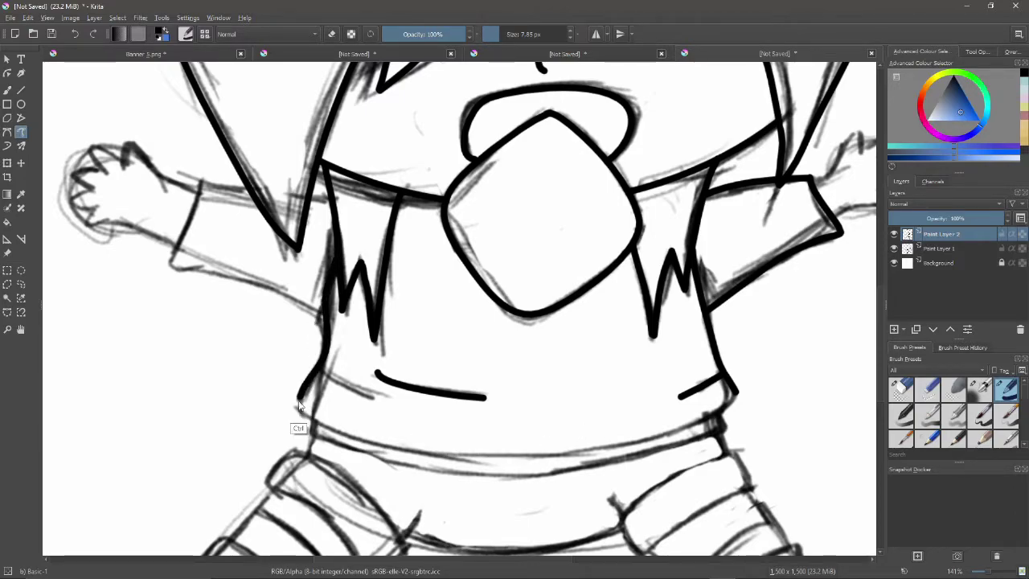
# Ink the curved bottom hem of the shirt between both sides, plus the short fold crease at its left edge
pyautogui.moveTo(301, 392)
pyautogui.mouseDown()
pyautogui.moveTo(296, 413)
pyautogui.moveTo(572, 452)
pyautogui.mouseUp()
pyautogui.hotkey('ctrl', 'z')
pyautogui.moveTo(735, 391)
pyautogui.mouseDown()
pyautogui.moveTo(691, 436)
pyautogui.moveTo(311, 424)
pyautogui.moveTo(714, 420)
pyautogui.mouseUp()
pyautogui.hotkey('ctrl', 'z')
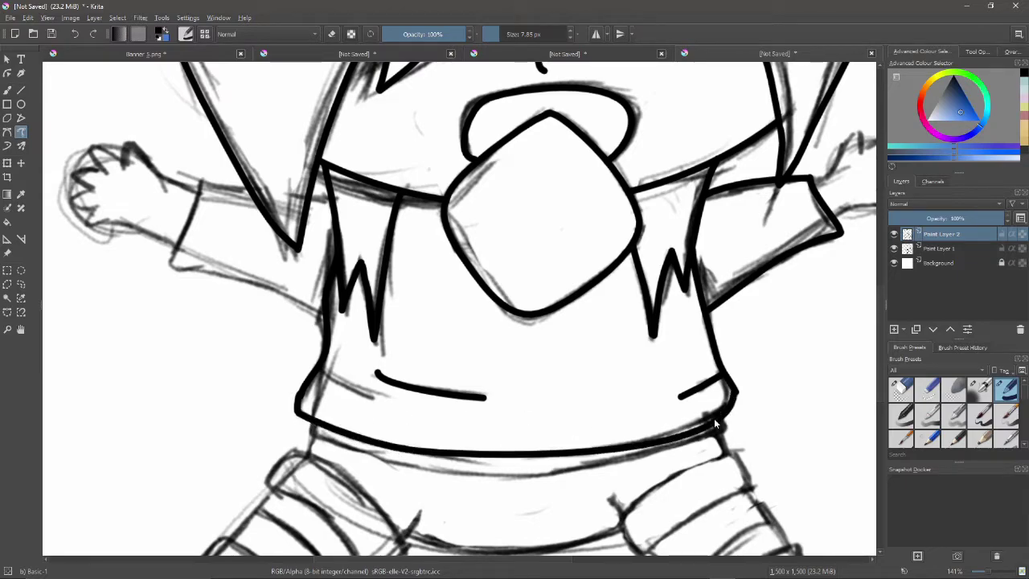
pyautogui.moveTo(320, 367); pyautogui.dragTo(376, 394)
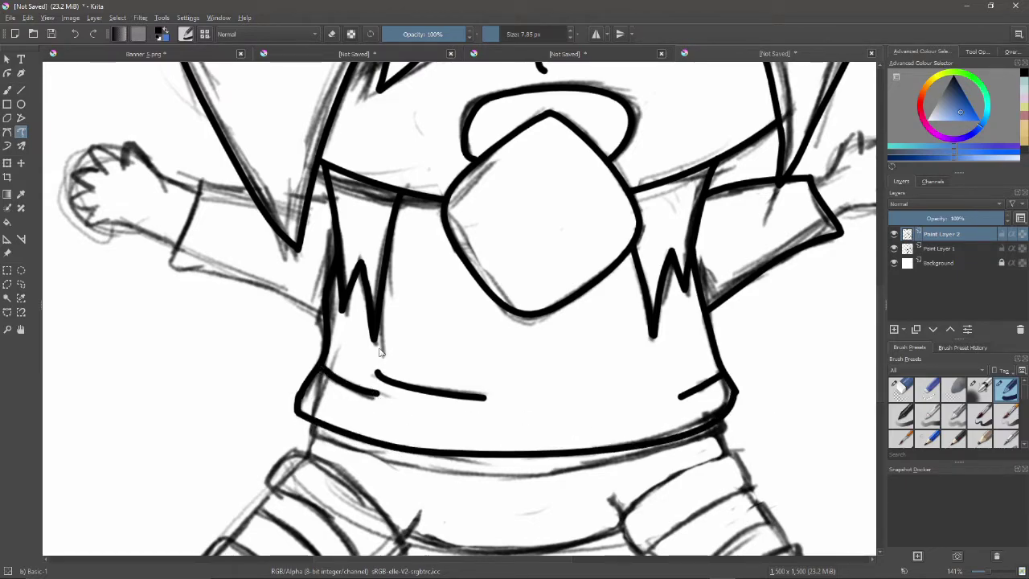
pyautogui.hotkey('ctrl', 'z')
# Ink the left sleeve's outline and cuff, and compare the line art with the sketch layer hidden and shown
pyautogui.moveTo(237, 193); pyautogui.dragTo(201, 182)
pyautogui.moveTo(201, 182)
pyautogui.mouseDown()
pyautogui.moveTo(173, 256)
pyautogui.moveTo(320, 323)
pyautogui.mouseUp()
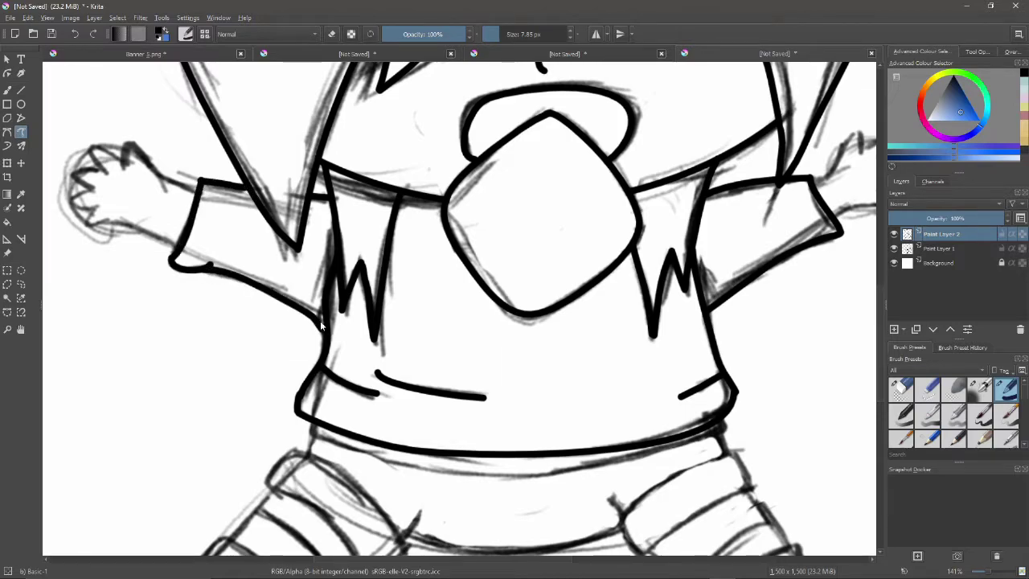
pyautogui.click(895, 248)
pyautogui.click(895, 248)
# Ink the waistband of the shorts just below the shirt's hem, with its short left edge
pyautogui.moveTo(879, 298); pyautogui.dragTo(879, 342)
pyautogui.moveTo(315, 258)
pyautogui.mouseDown()
pyautogui.moveTo(312, 271)
pyautogui.moveTo(537, 314)
pyautogui.moveTo(721, 261)
pyautogui.moveTo(454, 301)
pyautogui.moveTo(340, 291)
pyautogui.mouseUp()
pyautogui.hotkey('ctrl', 'z')
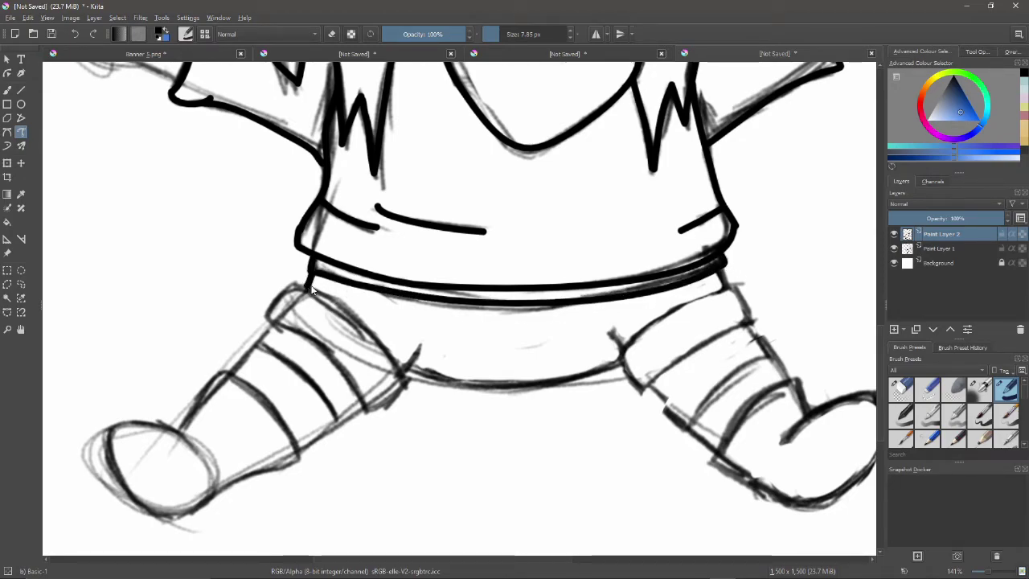
# Ink the top band of the right stocking and the small crease where the leg meets the shorts
pyautogui.moveTo(735, 286)
pyautogui.mouseDown()
pyautogui.moveTo(622, 354)
pyautogui.moveTo(641, 389)
pyautogui.moveTo(749, 321)
pyautogui.mouseUp()
pyautogui.moveTo(750, 321)
pyautogui.mouseDown()
pyautogui.moveTo(665, 364)
pyautogui.moveTo(641, 389)
pyautogui.mouseUp()
pyautogui.hotkey('ctrl', 'z')
pyautogui.hotkey('ctrl', 'z')
pyautogui.hotkey('ctrl', 'z')
pyautogui.moveTo(626, 350); pyautogui.dragTo(621, 353)
# Ink the top band of the left stocking and the lower edge of the shorts between the legs
pyautogui.moveTo(295, 288); pyautogui.dragTo(268, 320)
pyautogui.moveTo(270, 321)
pyautogui.mouseDown()
pyautogui.moveTo(342, 373)
pyautogui.moveTo(371, 409)
pyautogui.moveTo(316, 344)
pyautogui.moveTo(376, 410)
pyautogui.mouseUp()
pyautogui.hotkey('ctrl', 'z')
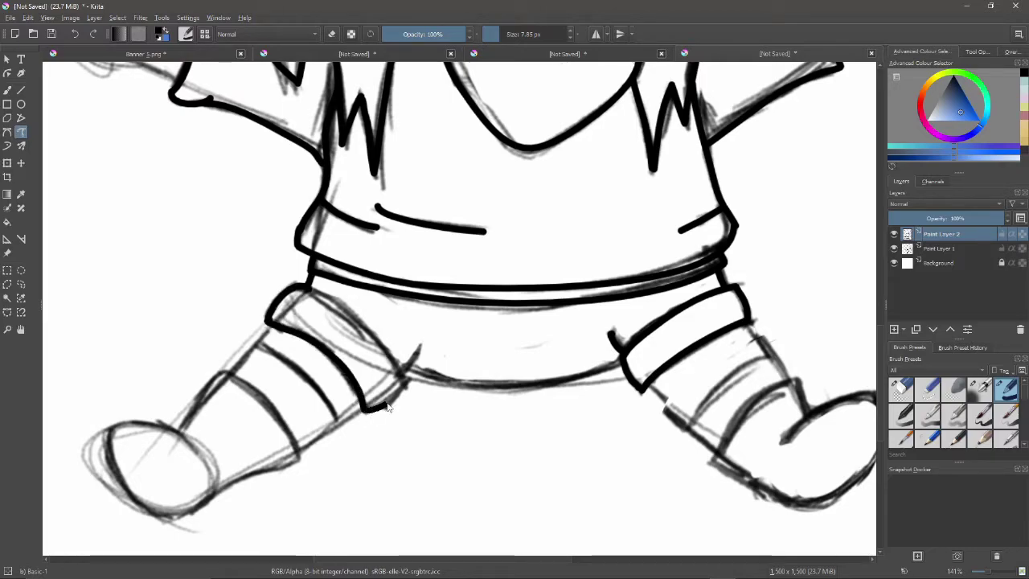
pyautogui.moveTo(316, 288)
pyautogui.mouseDown()
pyautogui.moveTo(399, 366)
pyautogui.moveTo(619, 360)
pyautogui.mouseUp()
pyautogui.click(893, 249)
pyautogui.click(893, 248)
# Ink the left leg's edges, the curved stocking stripes and the rounded foot over the sketch
pyautogui.moveTo(881, 335); pyautogui.dragTo(881, 349)
pyautogui.moveTo(272, 268); pyautogui.dragTo(234, 315)
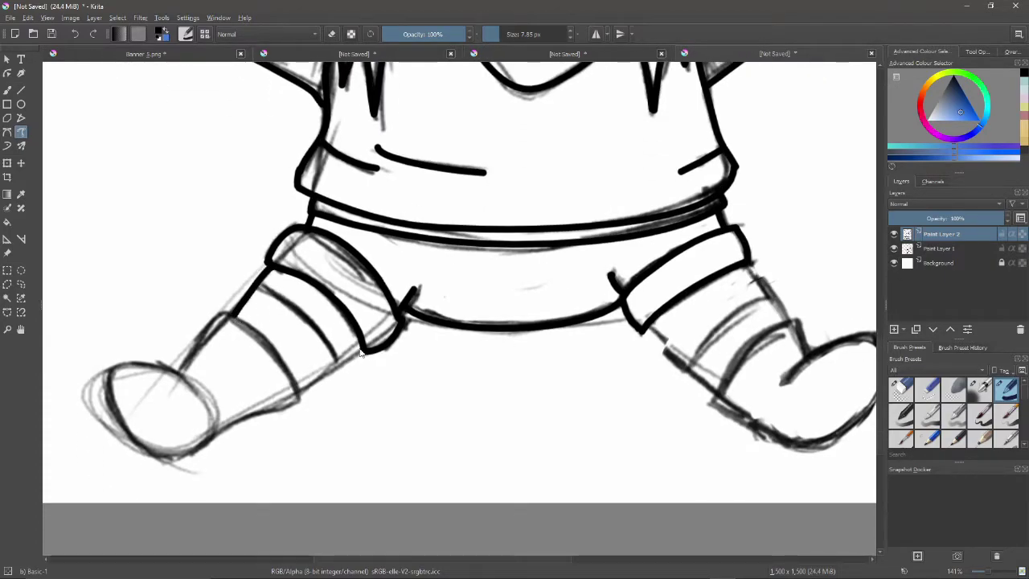
pyautogui.moveTo(359, 348); pyautogui.dragTo(297, 392)
pyautogui.moveTo(257, 285); pyautogui.dragTo(336, 367)
pyautogui.moveTo(179, 375); pyautogui.dragTo(232, 314)
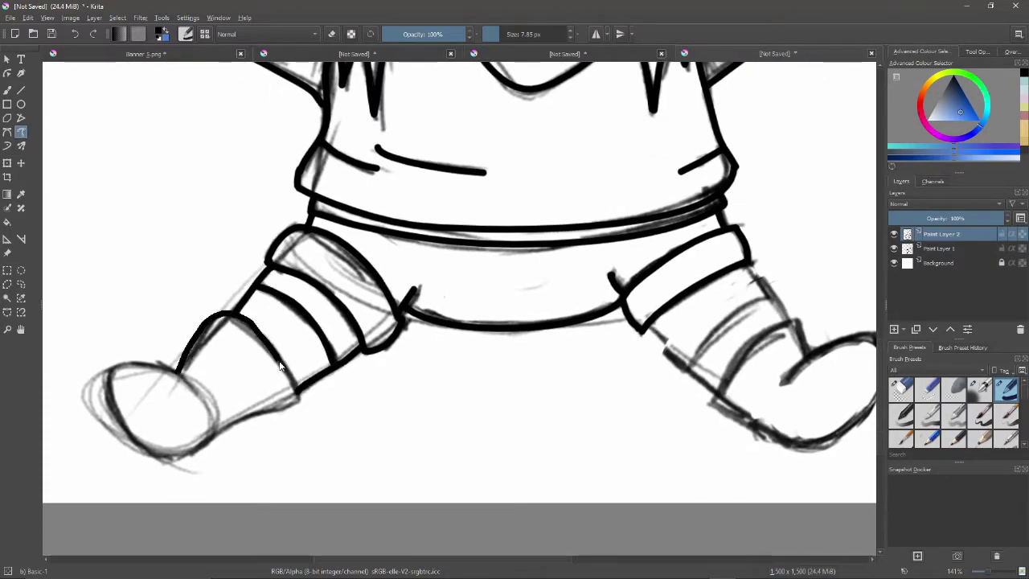
pyautogui.moveTo(296, 394); pyautogui.dragTo(167, 453)
pyautogui.moveTo(172, 371); pyautogui.dragTo(185, 459)
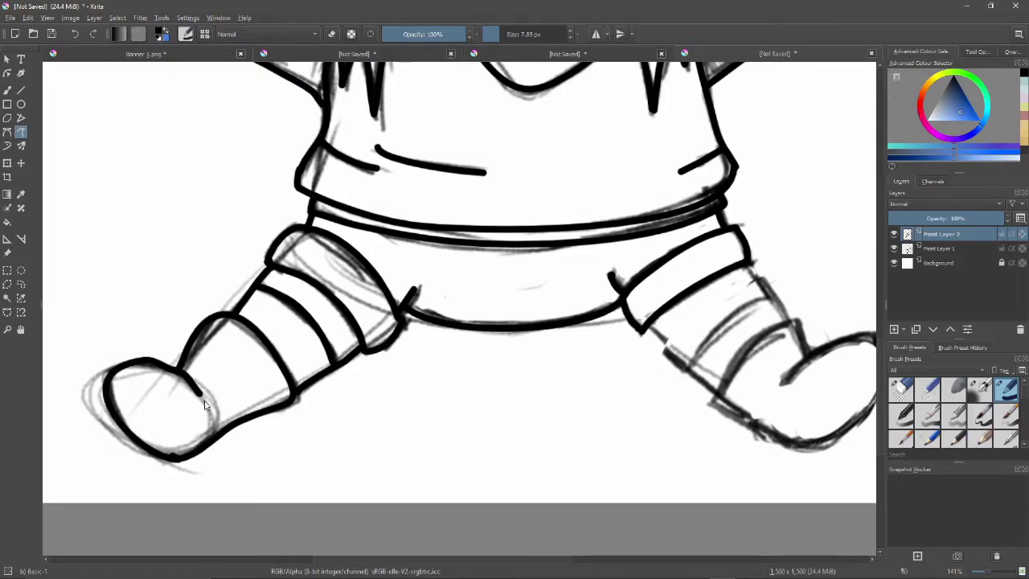
# Hide the sketch layer and redraw the upper contour of the left foot as a smoother curve
pyautogui.press('e')
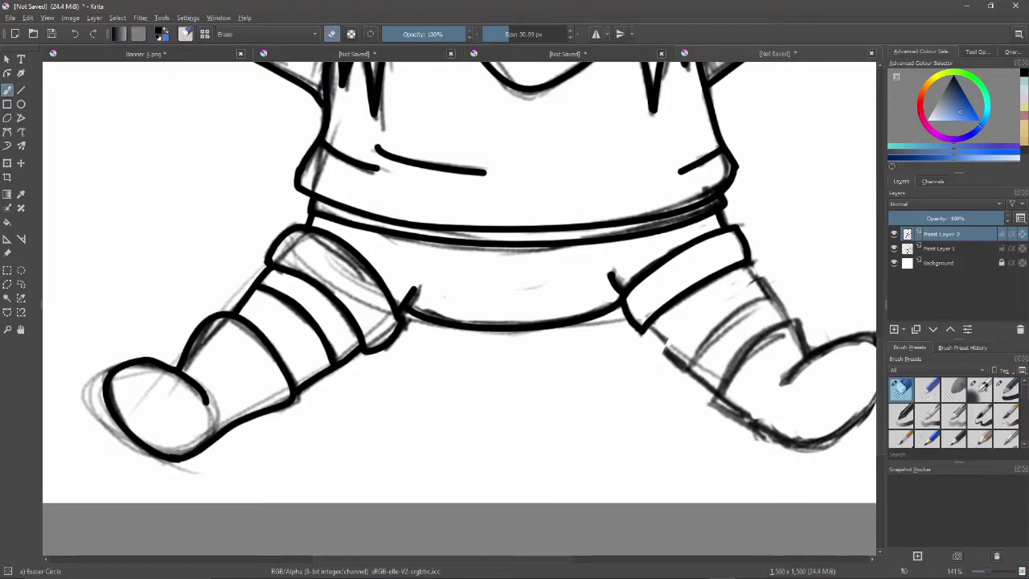
pyautogui.click(894, 248)
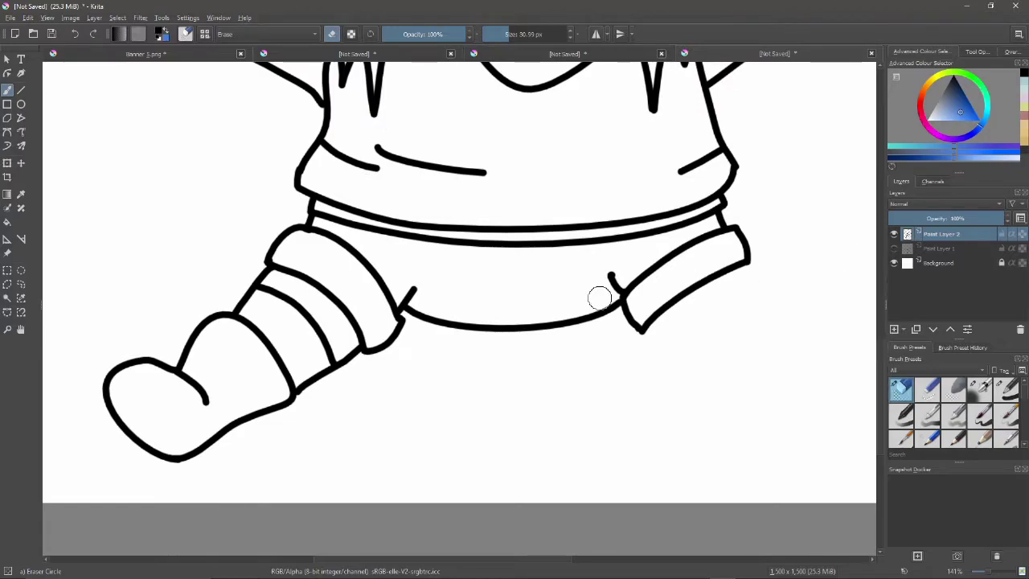
pyautogui.press('e')
pyautogui.moveTo(122, 365); pyautogui.dragTo(182, 370)
pyautogui.hotkey('ctrl', 'z')
pyautogui.moveTo(179, 372); pyautogui.dragTo(123, 367)
pyautogui.hotkey('ctrl', 'z')
pyautogui.hotkey('ctrl', 'z')
pyautogui.hotkey('ctrl', 'z')
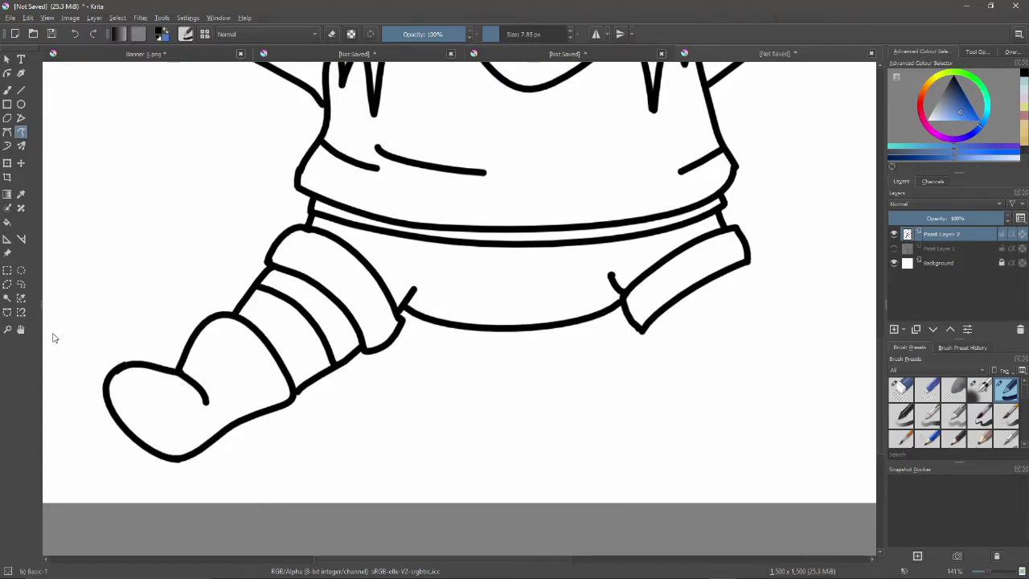
# Erase the uneven bump on the line at the bottom of the left foot
pyautogui.scroll(5, 56, 337)
pyautogui.press('e')
pyautogui.moveTo(336, 326)
pyautogui.mouseDown()
pyautogui.moveTo(337, 386)
pyautogui.moveTo(343, 345)
pyautogui.mouseUp()
pyautogui.scroll(-5, 349, 334)
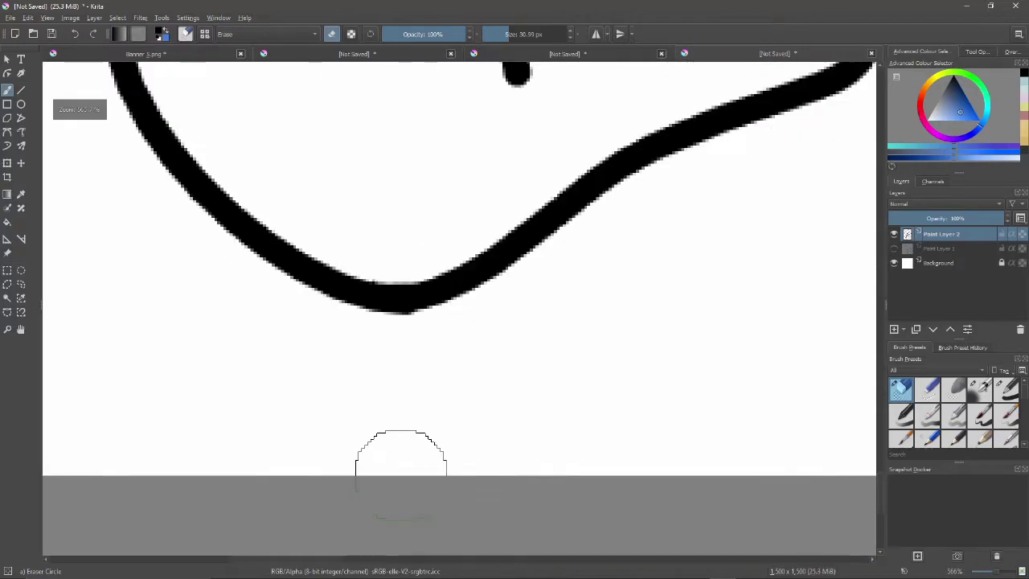
# Show the sketch layer and ink both side edges of the right leg below the stocking's top band
pyautogui.scroll(-2, 453, 322)
pyautogui.moveTo(326, 560); pyautogui.dragTo(388, 559)
pyautogui.scroll(-1, 652, 202)
pyautogui.moveTo(881, 400); pyautogui.dragTo(881, 359)
pyautogui.moveTo(373, 560); pyautogui.dragTo(456, 559)
pyautogui.click(894, 249)
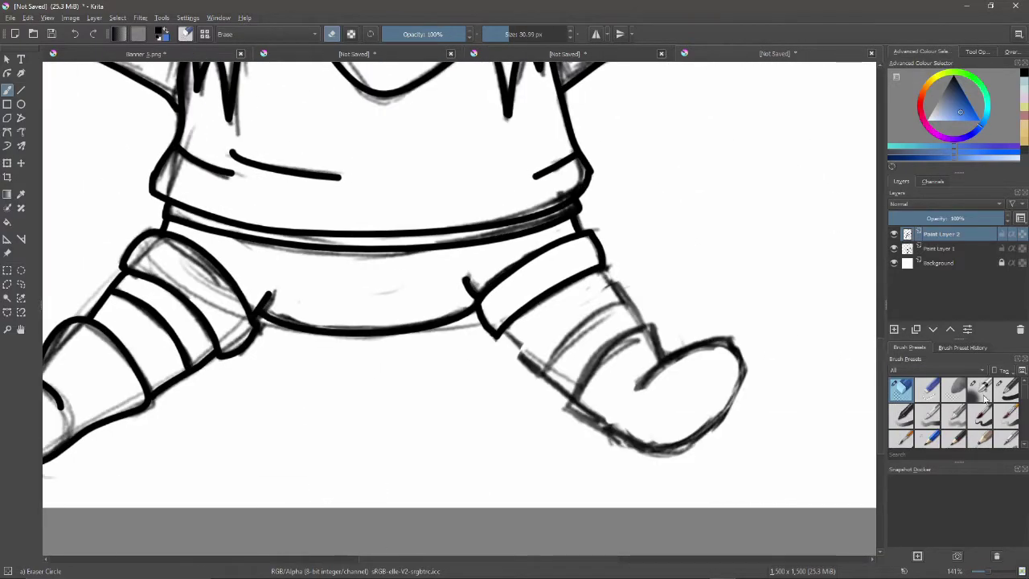
pyautogui.click(1006, 389)
pyautogui.click(22, 135)
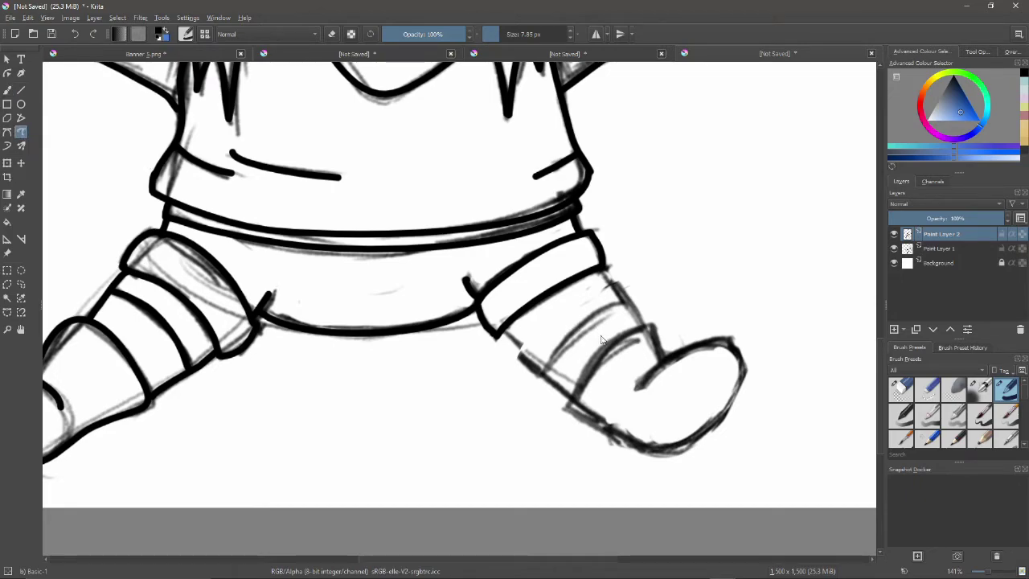
pyautogui.moveTo(538, 360); pyautogui.dragTo(574, 397)
pyautogui.moveTo(598, 269)
pyautogui.mouseDown()
pyautogui.moveTo(642, 328)
pyautogui.moveTo(573, 404)
pyautogui.moveTo(743, 374)
pyautogui.moveTo(570, 405)
pyautogui.moveTo(752, 380)
pyautogui.moveTo(639, 386)
pyautogui.mouseUp()
# Try inking the right foot's upper curve, sole and toe crease, compare with the sketch hidden, and undo these strokes
pyautogui.click(894, 249)
pyautogui.click(894, 248)
pyautogui.hotkey('ctrl', 'z')
pyautogui.hotkey('ctrl', 'z')
pyautogui.click(894, 249)
pyautogui.click(894, 249)
pyautogui.hotkey('ctrl', 'z')
pyautogui.moveTo(671, 354)
pyautogui.mouseDown()
pyautogui.moveTo(564, 409)
pyautogui.moveTo(744, 377)
pyautogui.moveTo(643, 386)
pyautogui.mouseUp()
pyautogui.click(894, 248)
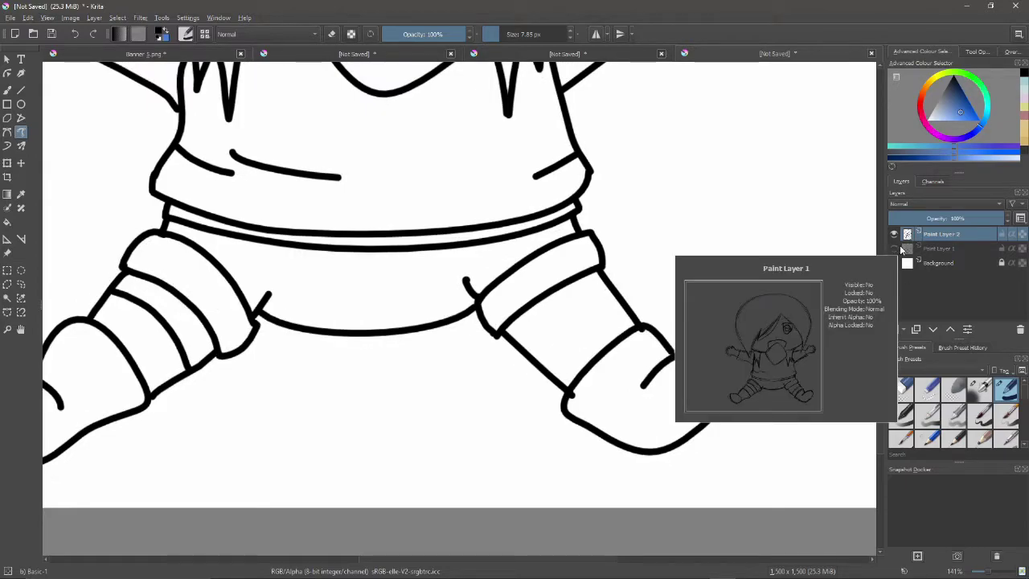
pyautogui.hotkey('ctrl', 'z')
pyautogui.hotkey('ctrl', 'z')
pyautogui.hotkey('ctrl', 'z')
pyautogui.hotkey('ctrl', 'z')
# Ink the right leg's middle stocking stripe and the rounded outline of the right foot over the sketch
pyautogui.click(894, 248)
pyautogui.moveTo(672, 356); pyautogui.dragTo(554, 393)
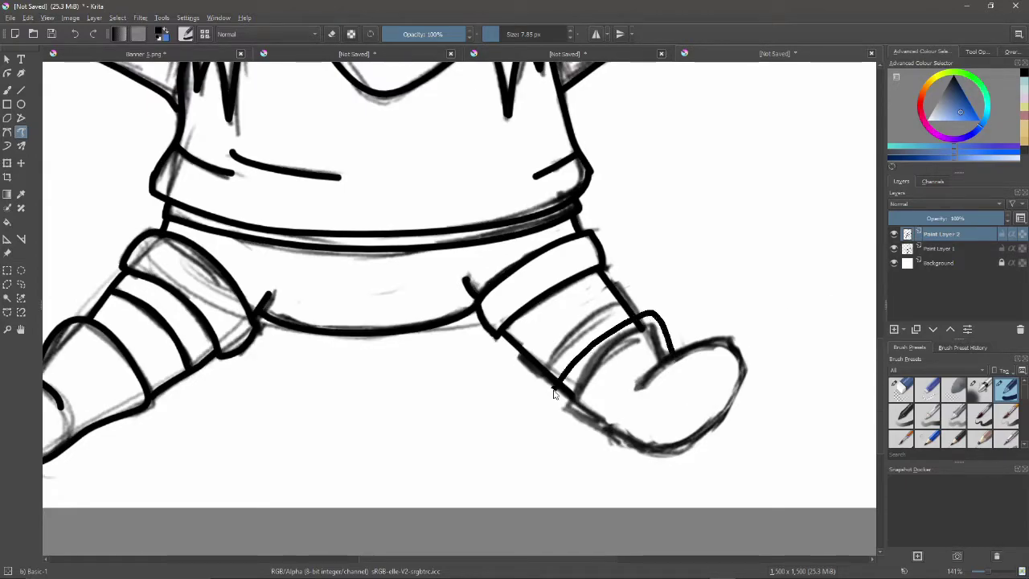
pyautogui.moveTo(582, 428)
pyautogui.mouseDown()
pyautogui.moveTo(748, 369)
pyautogui.moveTo(639, 386)
pyautogui.mouseUp()
pyautogui.click(894, 248)
pyautogui.click(894, 248)
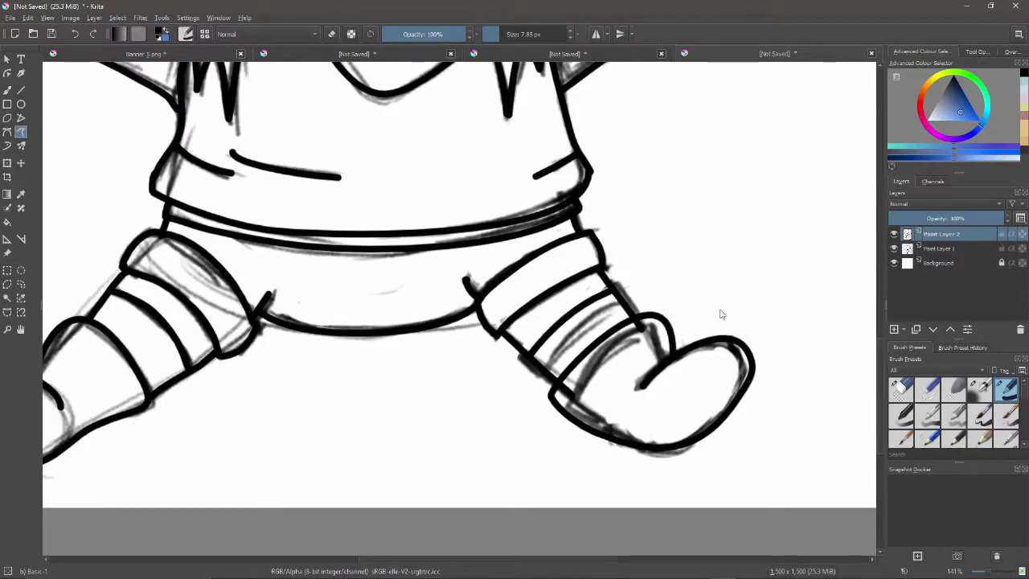
# Hide the sketch layer and erase the stray line ends sticking out along the stockings
pyautogui.click(900, 389)
pyautogui.click(894, 248)
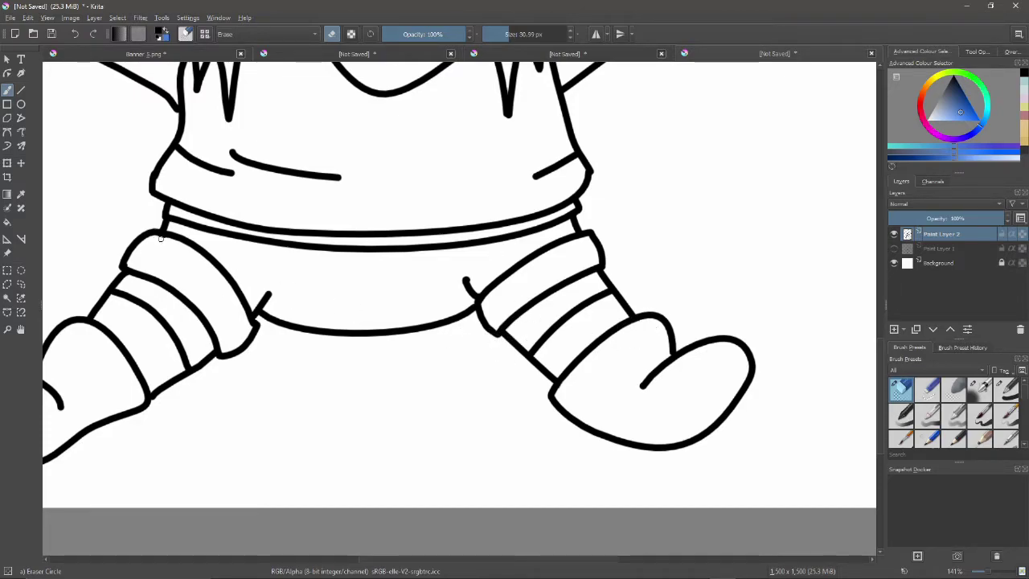
pyautogui.click(1005, 390)
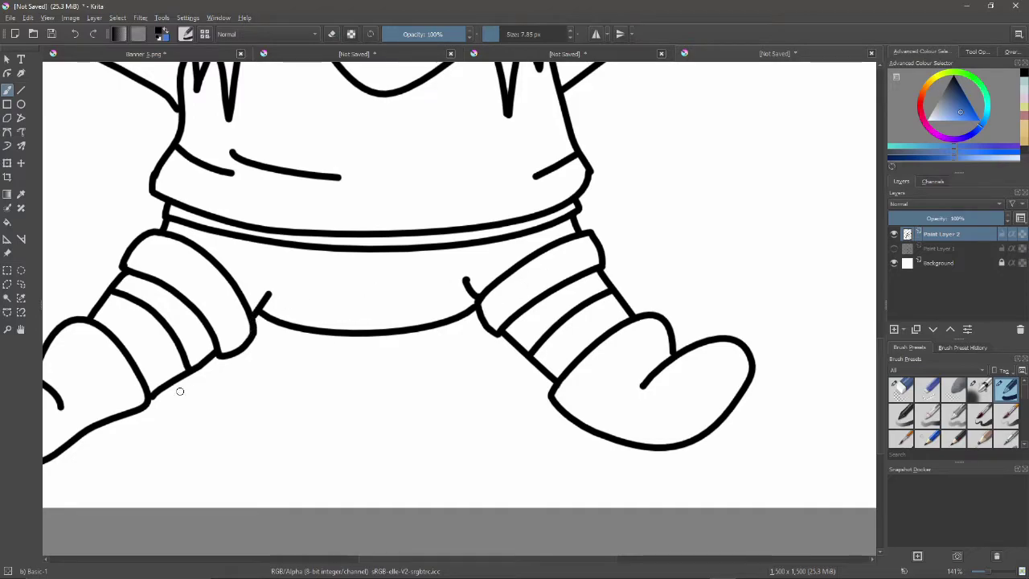
# Ink both hands with their pointed fingers over the sketch, plus the small buckle in the middle of the belt
pyautogui.scroll(-3, 176, 386)
pyautogui.scroll(5, 487, 234)
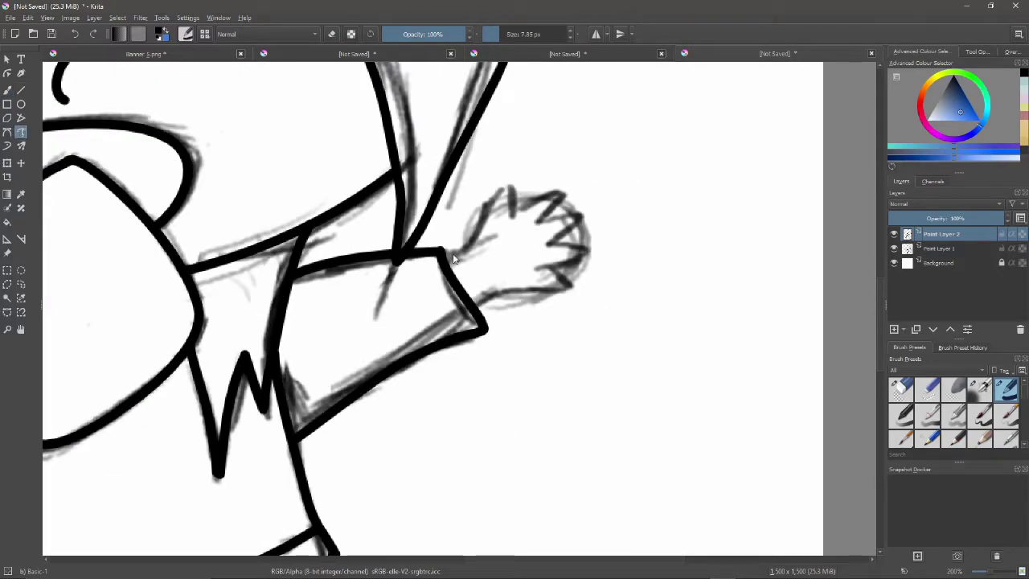
pyautogui.moveTo(447, 259)
pyautogui.mouseDown()
pyautogui.moveTo(508, 174)
pyautogui.moveTo(515, 217)
pyautogui.moveTo(550, 224)
pyautogui.moveTo(560, 273)
pyautogui.moveTo(481, 309)
pyautogui.mouseUp()
pyautogui.moveTo(193, 301); pyautogui.dragTo(824, 294)
pyautogui.moveTo(201, 253)
pyautogui.mouseDown()
pyautogui.moveTo(563, 269)
pyautogui.moveTo(475, 207)
pyautogui.moveTo(554, 270)
pyautogui.mouseUp()
pyautogui.moveTo(451, 232)
pyautogui.mouseDown()
pyautogui.moveTo(410, 204)
pyautogui.moveTo(378, 245)
pyautogui.moveTo(383, 286)
pyautogui.moveTo(535, 357)
pyautogui.mouseUp()
pyautogui.scroll(-4, 539, 291)
pyautogui.scroll(3, 792, 362)
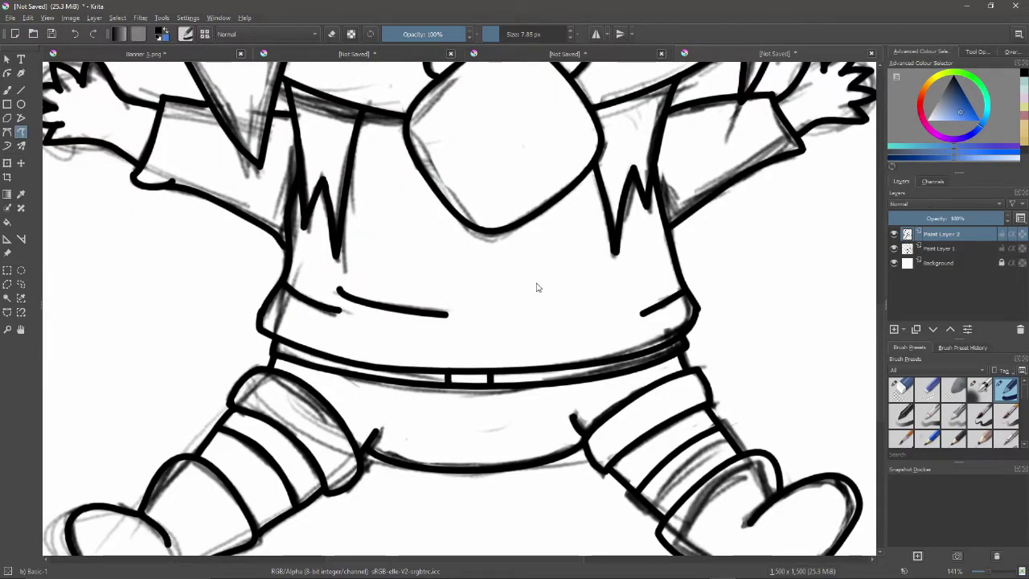
# Hide the sketch layer and ink a small pointed fang on the upper edge of the mouth
pyautogui.scroll(-3, 538, 287)
pyautogui.click(894, 249)
pyautogui.scroll(-1, 816, 324)
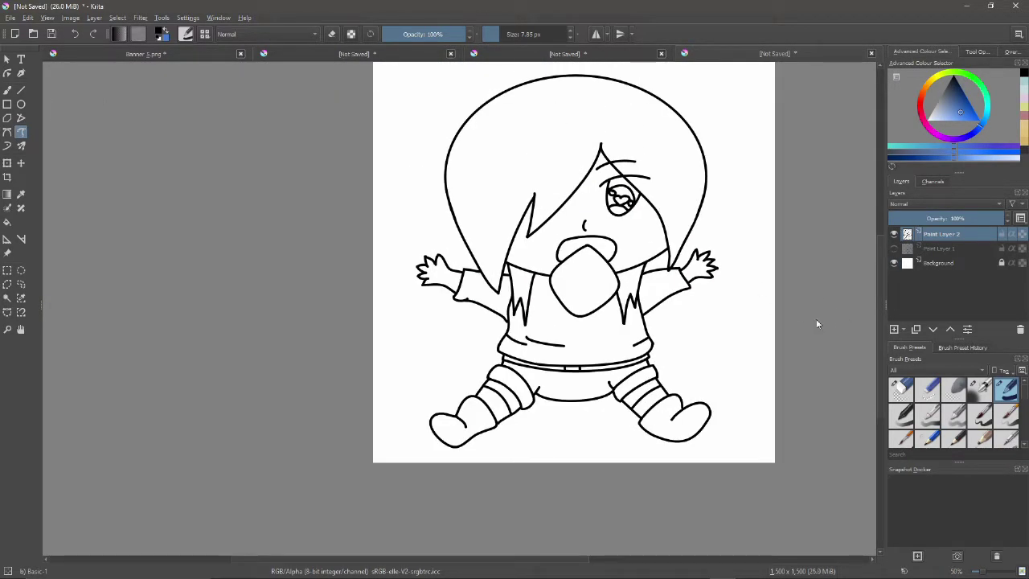
pyautogui.scroll(4, 598, 259)
pyautogui.moveTo(603, 200); pyautogui.dragTo(620, 199)
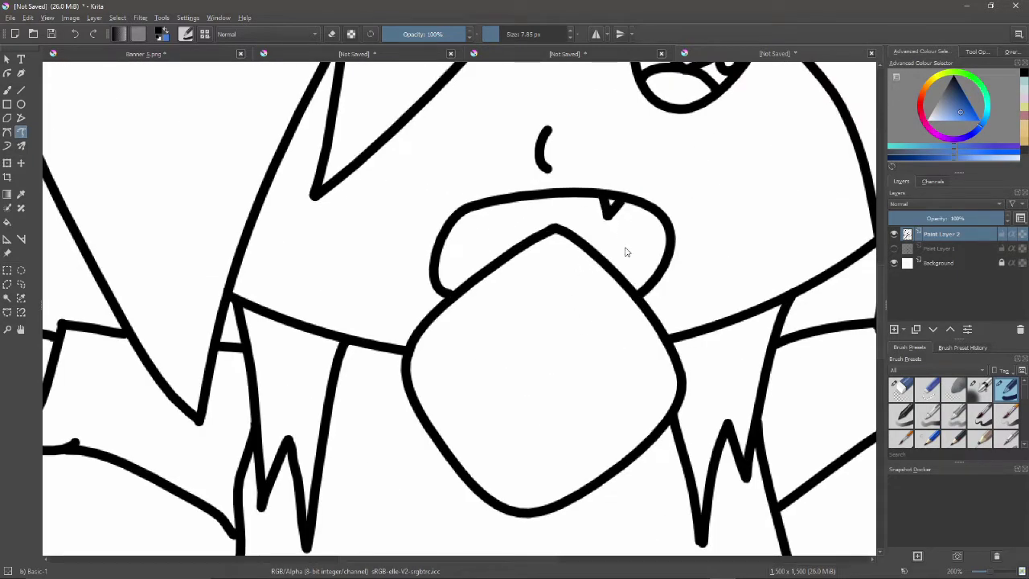
pyautogui.scroll(-3, 633, 275)
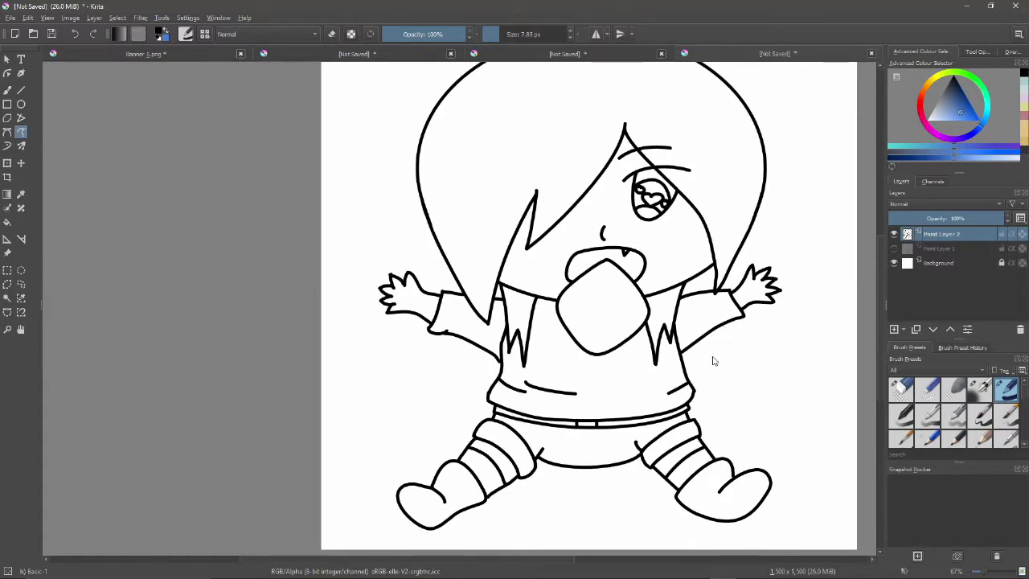
# Show the sketch layer and ink short curved fold lines on both sleeves near the cuffs
pyautogui.scroll(3, 551, 369)
pyautogui.click(893, 249)
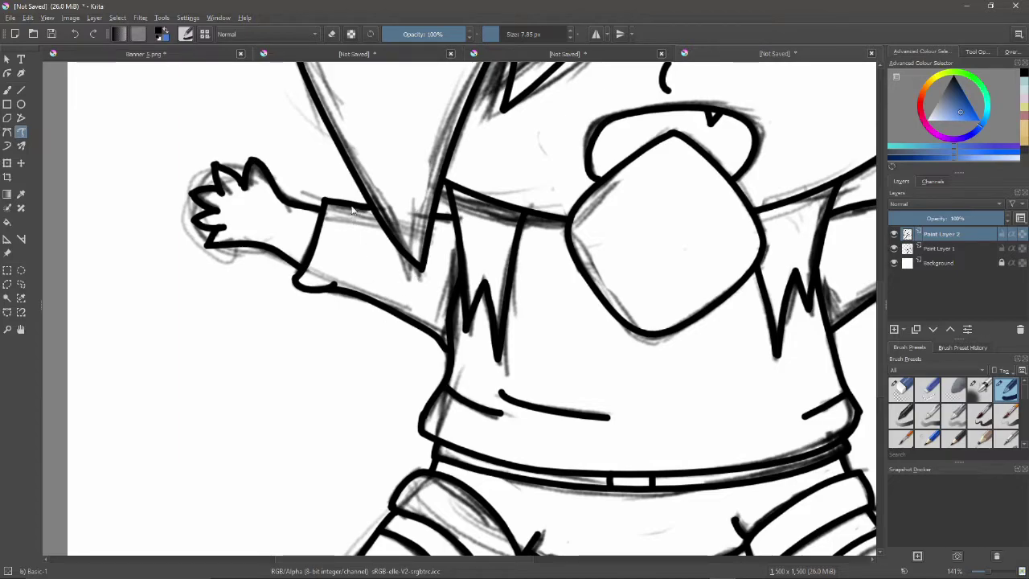
pyautogui.press('m')
pyautogui.hotkey('ctrl', 'z')
pyautogui.moveTo(609, 216); pyautogui.dragTo(633, 260)
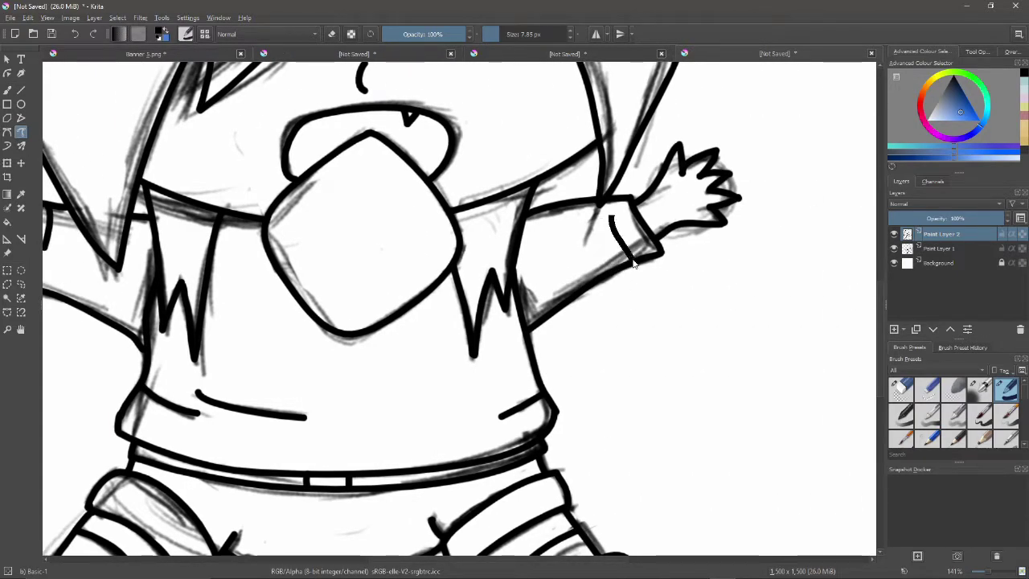
pyautogui.moveTo(538, 559); pyautogui.dragTo(519, 559)
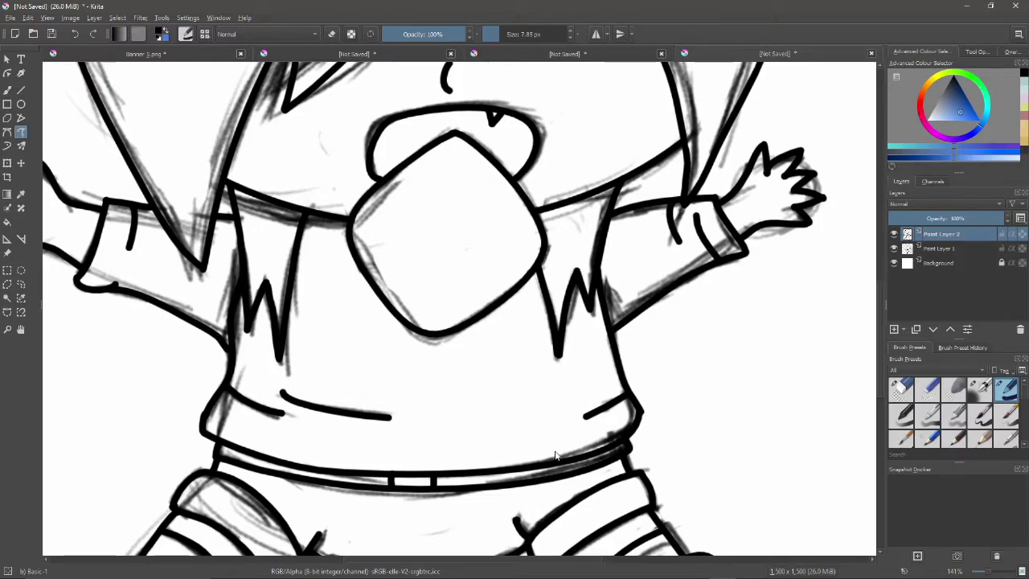
# Hide the sketch layer, add a new paint layer and place it directly below the line art layer
pyautogui.scroll(-2, 555, 455)
pyautogui.click(894, 248)
pyautogui.click(894, 329)
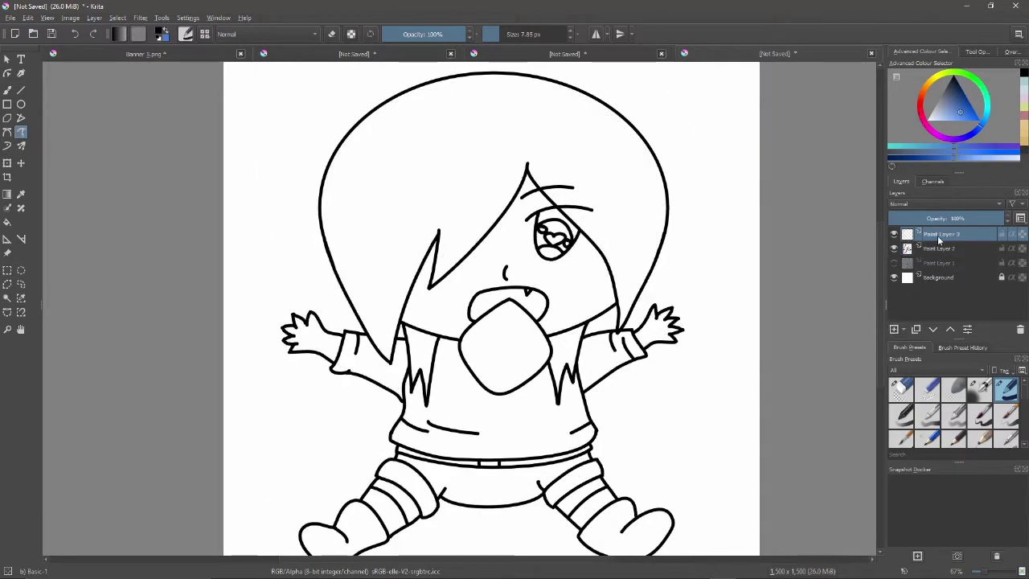
pyautogui.moveTo(937, 234); pyautogui.dragTo(937, 253)
# Paint the heart inside the eye light pink on the new colour layer
pyautogui.click(936, 134)
pyautogui.moveTo(942, 114); pyautogui.dragTo(936, 117)
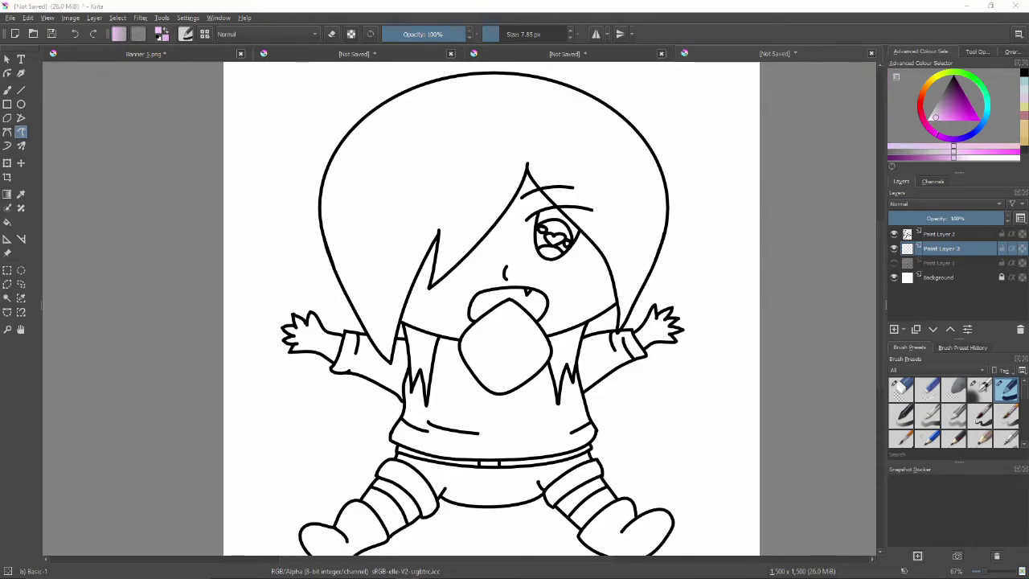
pyautogui.scroll(5, 585, 228)
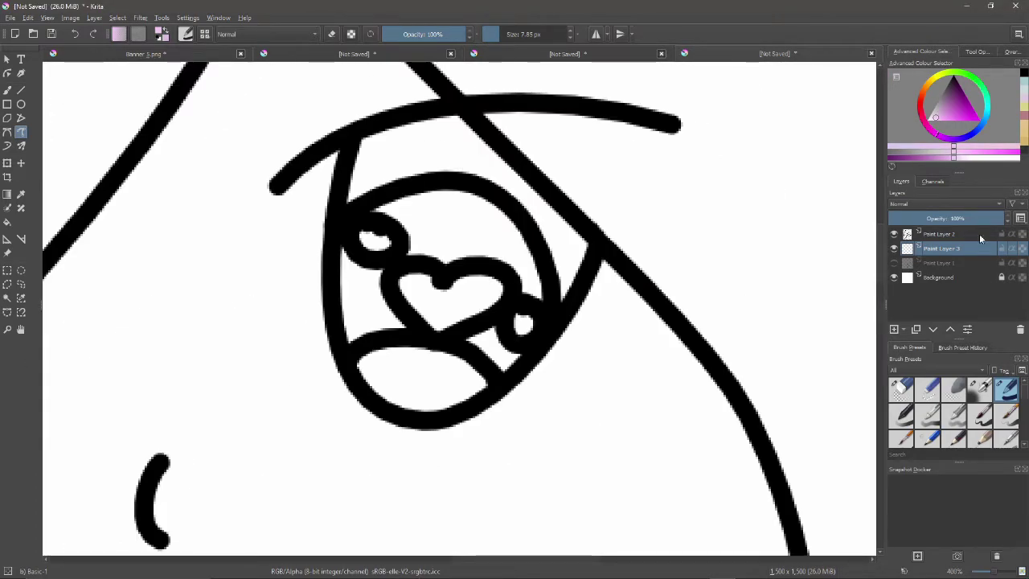
pyautogui.click(942, 118)
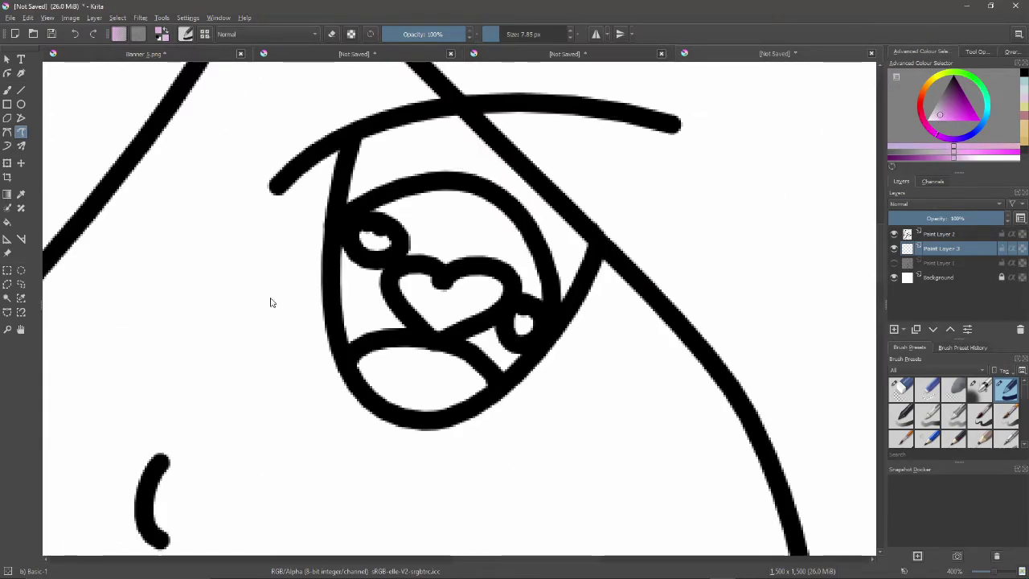
pyautogui.press('b')
pyautogui.moveTo(411, 278)
pyautogui.mouseDown()
pyautogui.moveTo(462, 306)
pyautogui.moveTo(492, 291)
pyautogui.mouseUp()
# Paint the iris around the heart muted blue, with a darker blue shadow along its upper edge
pyautogui.click(953, 93)
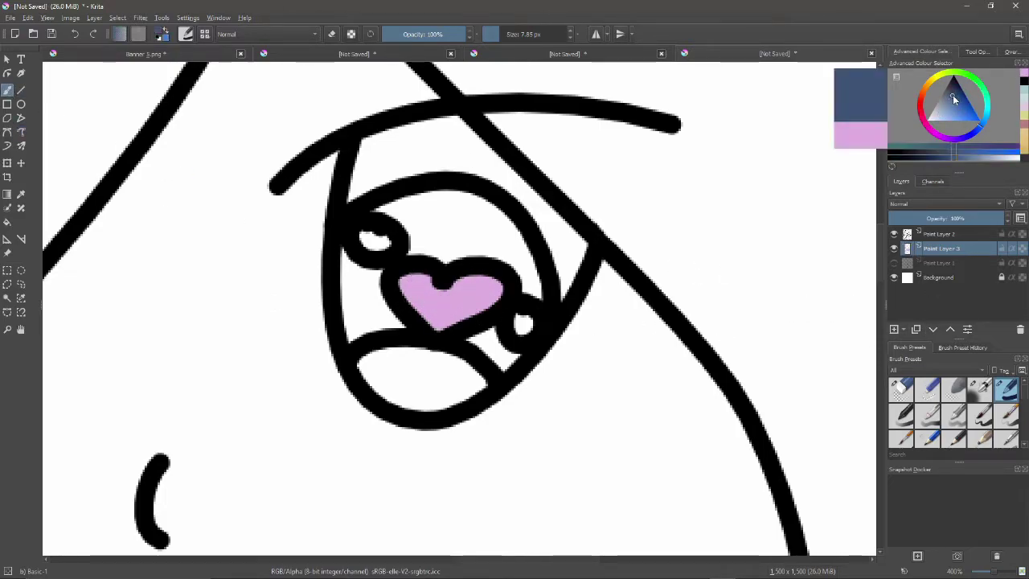
pyautogui.moveTo(370, 211)
pyautogui.mouseDown()
pyautogui.moveTo(516, 234)
pyautogui.moveTo(531, 261)
pyautogui.moveTo(473, 217)
pyautogui.moveTo(494, 232)
pyautogui.moveTo(350, 261)
pyautogui.moveTo(383, 267)
pyautogui.mouseUp()
pyautogui.click(951, 97)
pyautogui.moveTo(406, 223)
pyautogui.mouseDown()
pyautogui.moveTo(483, 241)
pyautogui.moveTo(513, 287)
pyautogui.mouseUp()
pyautogui.moveTo(465, 230)
pyautogui.mouseDown()
pyautogui.moveTo(468, 255)
pyautogui.moveTo(362, 275)
pyautogui.moveTo(347, 301)
pyautogui.moveTo(383, 279)
pyautogui.moveTo(351, 330)
pyautogui.moveTo(387, 315)
pyautogui.moveTo(507, 354)
pyautogui.moveTo(541, 334)
pyautogui.mouseUp()
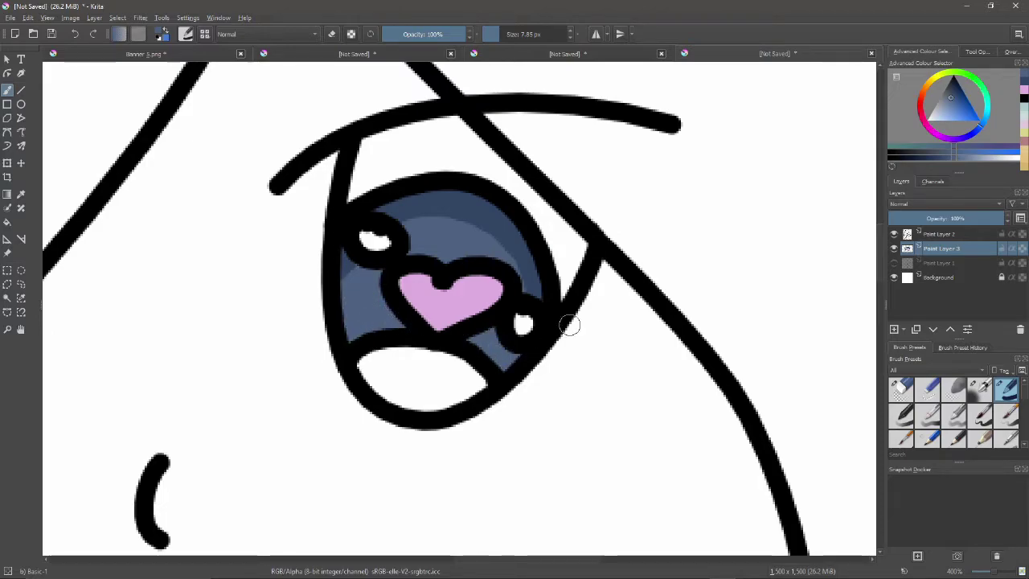
# Paint the lower section of the iris pink, with a darker pink patch at its bottom
pyautogui.click(934, 135)
pyautogui.click(945, 112)
pyautogui.moveTo(372, 361)
pyautogui.mouseDown()
pyautogui.moveTo(415, 397)
pyautogui.moveTo(403, 373)
pyautogui.moveTo(481, 366)
pyautogui.moveTo(399, 404)
pyautogui.mouseUp()
pyautogui.click(950, 106)
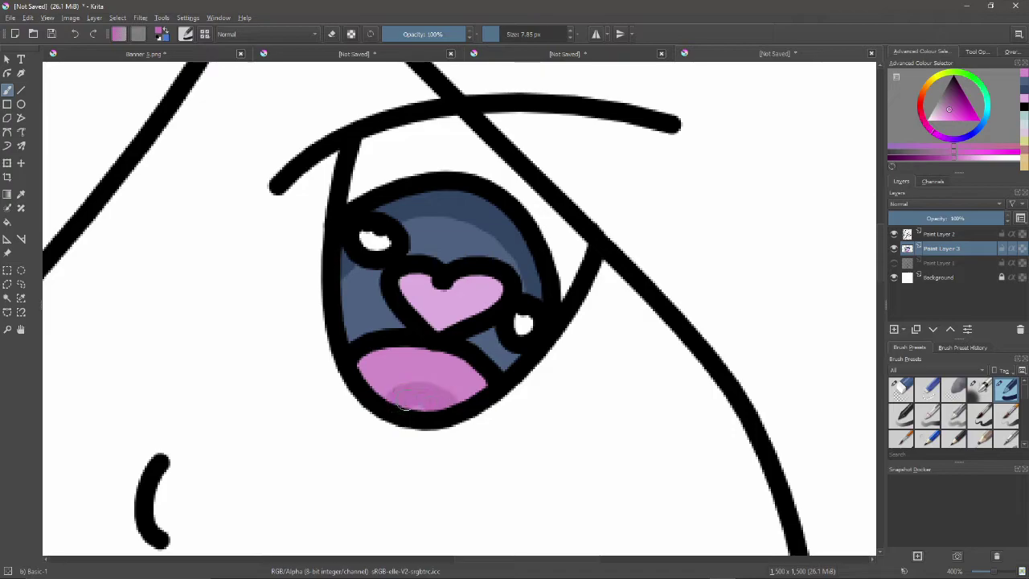
# Erase part of the black outlines on the line art layer to enlarge the eye's two white highlights
pyautogui.scroll(-3, 445, 410)
pyautogui.scroll(4, 406, 373)
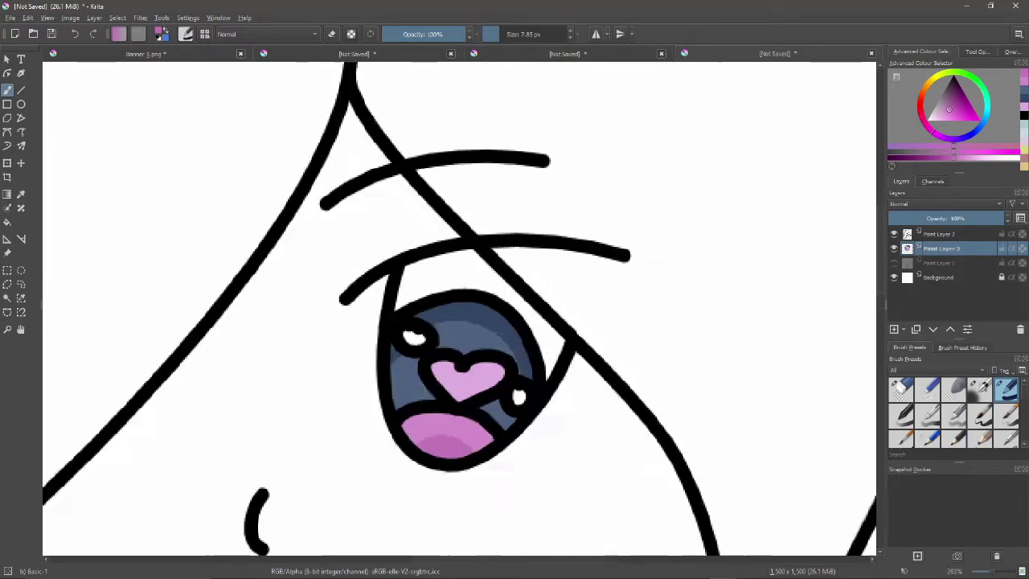
pyautogui.click(959, 234)
pyautogui.press('e')
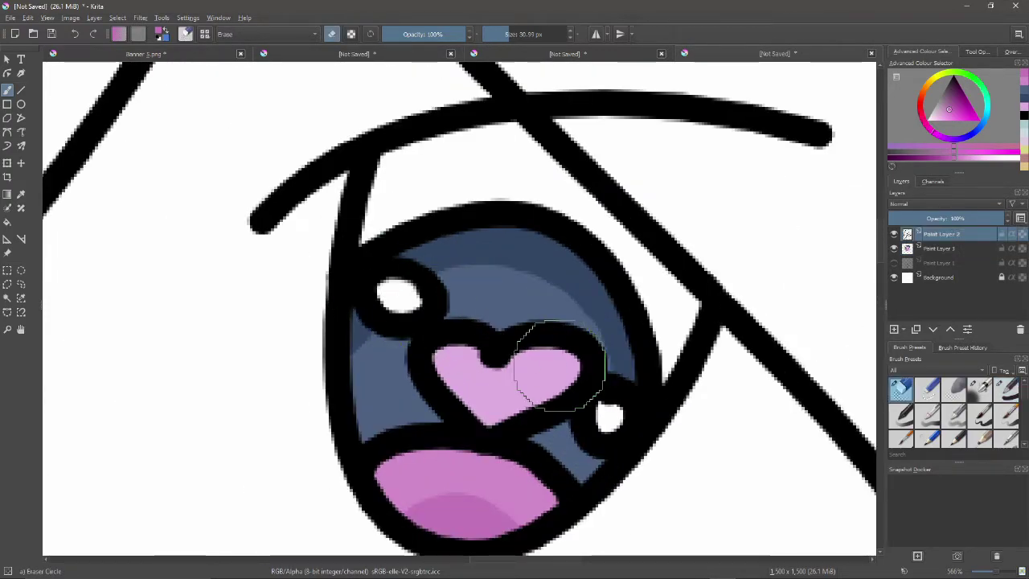
pyautogui.moveTo(605, 409); pyautogui.dragTo(613, 408)
pyautogui.scroll(-4, 640, 402)
pyautogui.moveTo(880, 294); pyautogui.dragTo(876, 338)
pyautogui.scroll(-1, 680, 371)
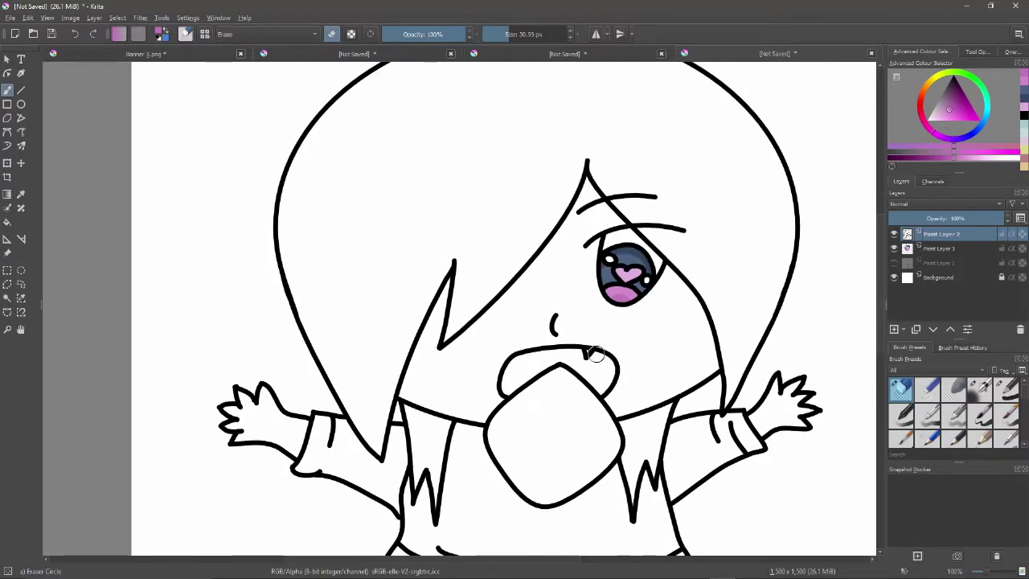
# Choose a light beige skin colour and return from the eraser to the Basic-1 brush
pyautogui.click(930, 80)
pyautogui.click(943, 111)
pyautogui.click(933, 78)
pyautogui.moveTo(947, 109); pyautogui.dragTo(941, 115)
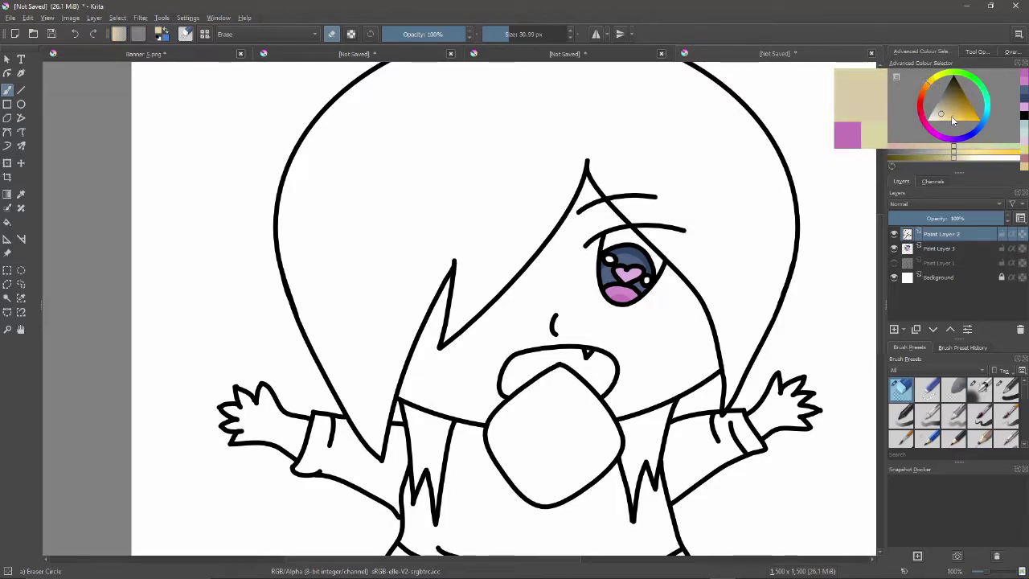
pyautogui.press('/')
pyautogui.moveTo(658, 305); pyautogui.dragTo(641, 349)
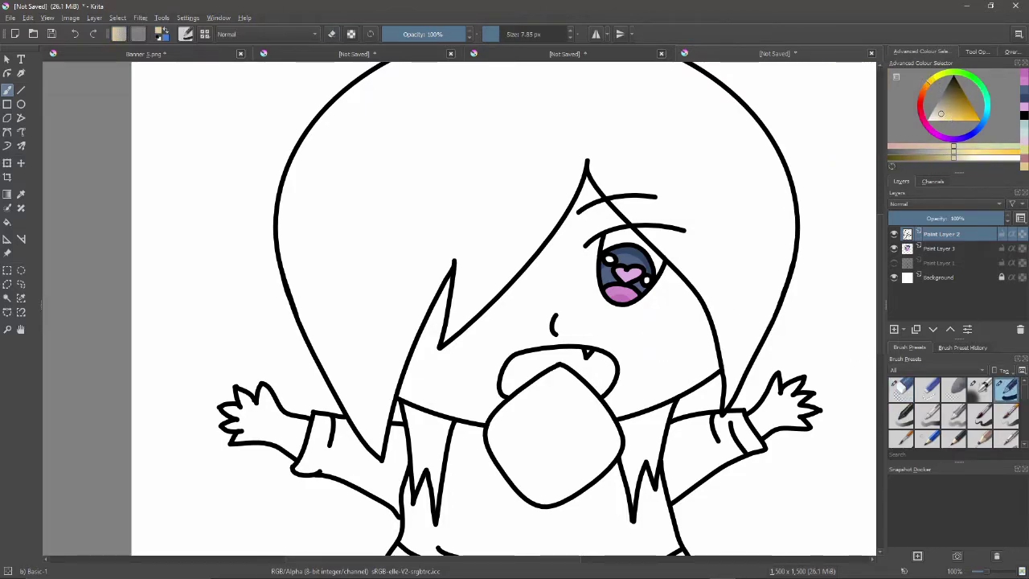
pyautogui.moveTo(945, 115); pyautogui.dragTo(941, 125)
# Try beige strokes across the face with the line art layer active, changing the brush size, and undo them
pyautogui.moveTo(643, 325); pyautogui.dragTo(655, 358)
pyautogui.hotkey('ctrl', 'z')
pyautogui.click(512, 34)
pyautogui.moveTo(499, 315)
pyautogui.mouseDown()
pyautogui.moveTo(528, 287)
pyautogui.moveTo(420, 368)
pyautogui.moveTo(448, 405)
pyautogui.moveTo(488, 393)
pyautogui.moveTo(418, 366)
pyautogui.moveTo(483, 383)
pyautogui.moveTo(533, 335)
pyautogui.moveTo(568, 232)
pyautogui.moveTo(605, 217)
pyautogui.moveTo(586, 215)
pyautogui.moveTo(600, 217)
pyautogui.moveTo(590, 246)
pyautogui.moveTo(586, 233)
pyautogui.moveTo(599, 337)
pyautogui.moveTo(586, 285)
pyautogui.moveTo(675, 303)
pyautogui.moveTo(666, 369)
pyautogui.moveTo(602, 367)
pyautogui.moveTo(619, 395)
pyautogui.moveTo(642, 396)
pyautogui.moveTo(678, 356)
pyautogui.moveTo(684, 299)
pyautogui.mouseUp()
pyautogui.hotkey('ctrl', 'z')
# Paint the face light beige on the colour layer, filling the remaining corners with an 11.30 px brush
pyautogui.click(941, 249)
pyautogui.hotkey('ctrl', 'z')
pyautogui.hotkey('ctrl', 'z')
pyautogui.click(492, 34)
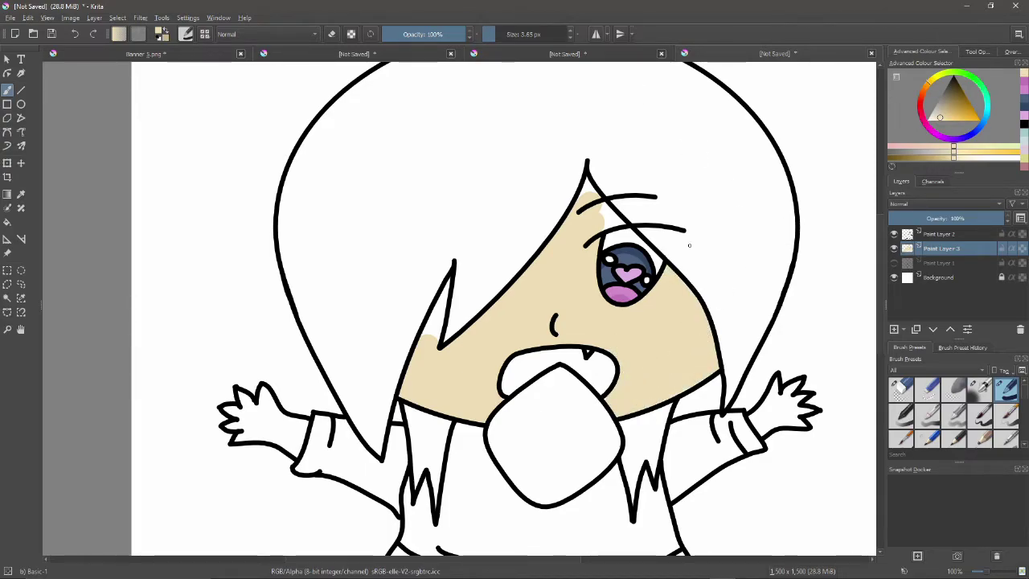
pyautogui.scroll(2, 645, 265)
pyautogui.click(500, 34)
pyautogui.moveTo(519, 129)
pyautogui.mouseDown()
pyautogui.moveTo(568, 158)
pyautogui.moveTo(570, 176)
pyautogui.moveTo(598, 180)
pyautogui.mouseUp()
pyautogui.moveTo(206, 402); pyautogui.dragTo(251, 293)
pyautogui.scroll(-3, 506, 327)
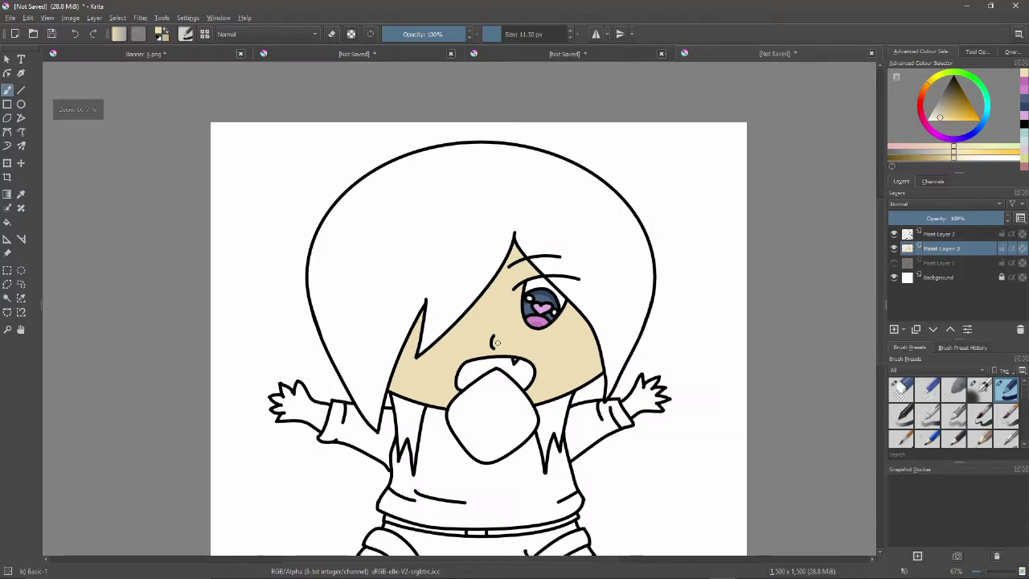
# Erase the thick rounded line ends between the fingers of both hands on the line art layer
pyautogui.scroll(4, 261, 437)
pyautogui.click(900, 389)
pyautogui.click(940, 234)
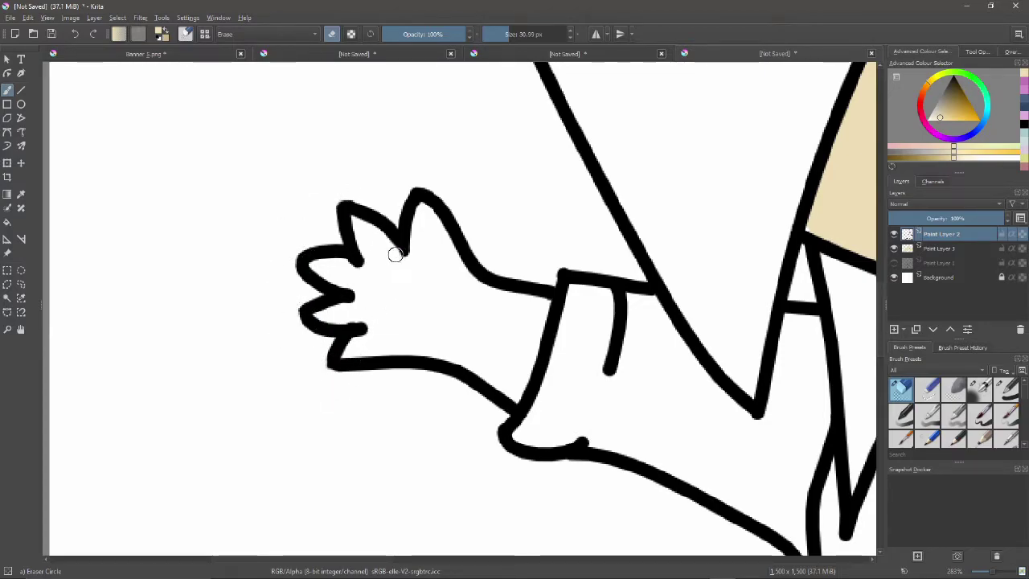
pyautogui.moveTo(348, 268); pyautogui.dragTo(369, 262)
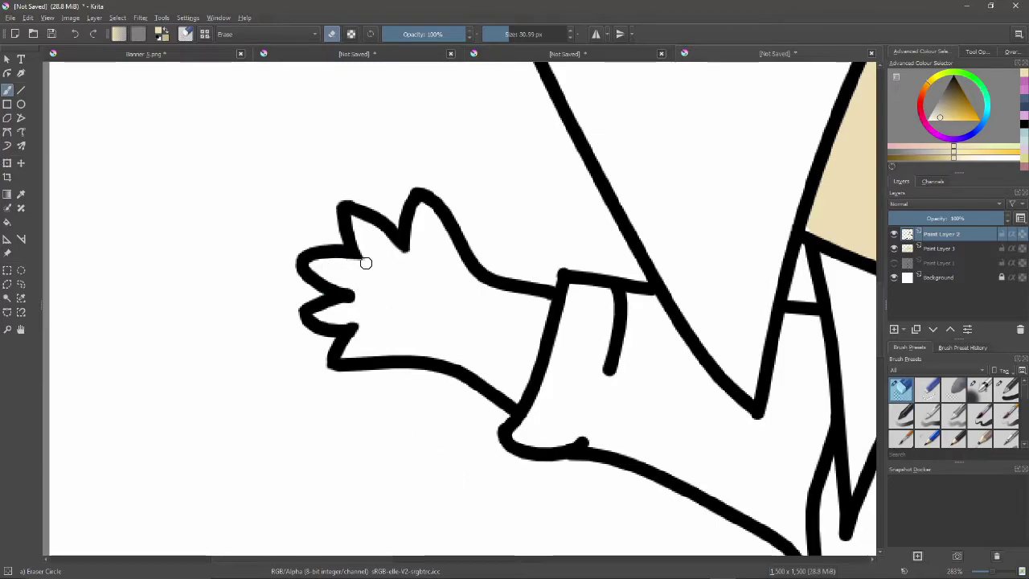
pyautogui.moveTo(346, 307); pyautogui.dragTo(352, 303)
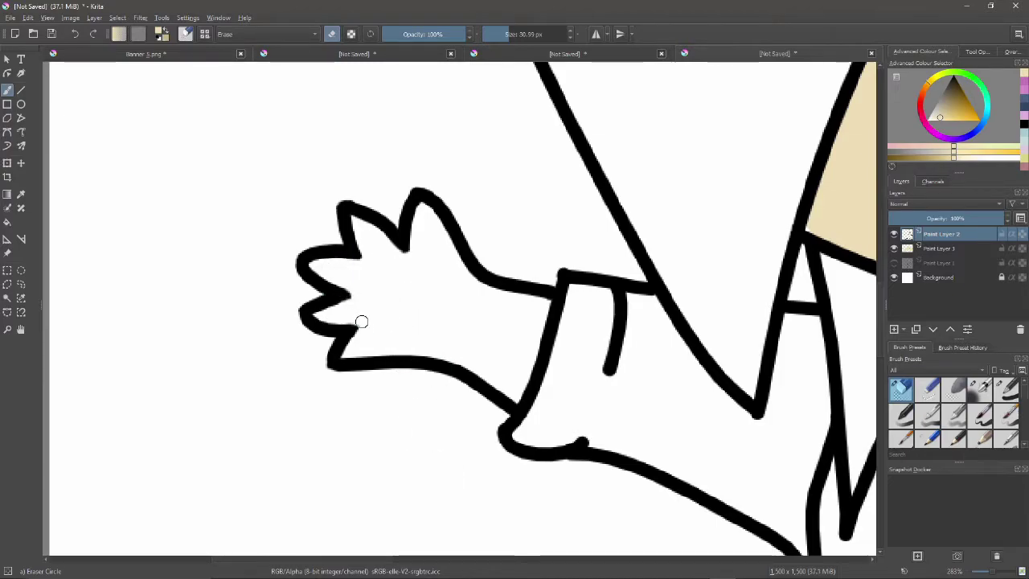
pyautogui.press('m')
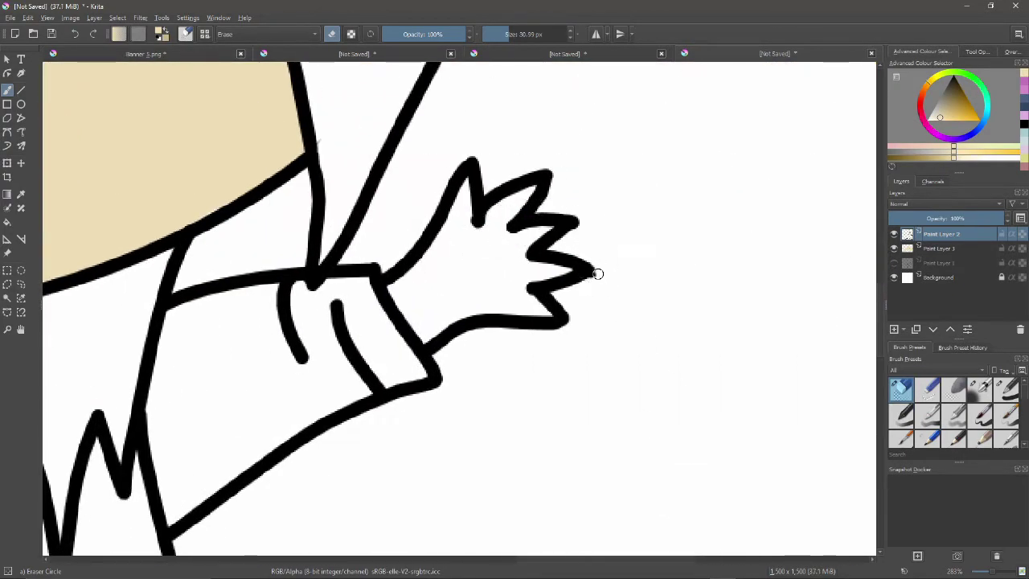
pyautogui.moveTo(471, 219); pyautogui.dragTo(484, 223)
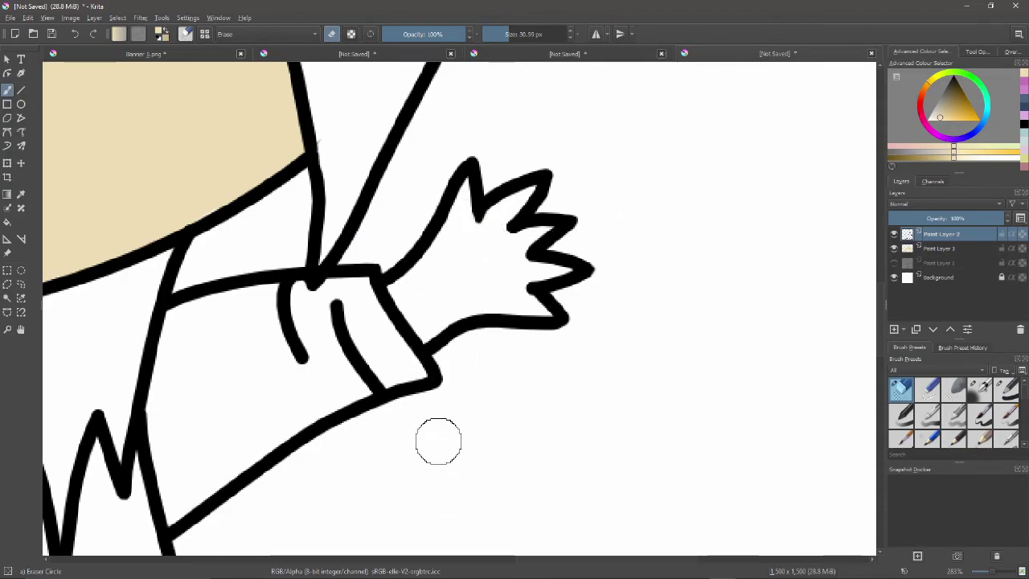
# Paint both hands light beige on the colour layer with the Basic-1 brush
pyautogui.click(1005, 390)
pyautogui.hotkey('ctrl', 'z')
pyautogui.moveTo(432, 271)
pyautogui.mouseDown()
pyautogui.moveTo(399, 287)
pyautogui.moveTo(427, 332)
pyautogui.moveTo(475, 305)
pyautogui.moveTo(414, 275)
pyautogui.moveTo(466, 192)
pyautogui.moveTo(447, 277)
pyautogui.moveTo(528, 193)
pyautogui.moveTo(486, 269)
pyautogui.moveTo(502, 312)
pyautogui.mouseUp()
pyautogui.click(942, 248)
pyautogui.moveTo(537, 560)
pyautogui.mouseDown()
pyautogui.moveTo(326, 541)
pyautogui.moveTo(249, 546)
pyautogui.mouseUp()
pyautogui.moveTo(285, 298)
pyautogui.mouseDown()
pyautogui.moveTo(285, 348)
pyautogui.moveTo(381, 355)
pyautogui.moveTo(435, 388)
pyautogui.moveTo(465, 306)
pyautogui.moveTo(443, 377)
pyautogui.moveTo(409, 341)
pyautogui.moveTo(455, 307)
pyautogui.moveTo(382, 315)
pyautogui.moveTo(363, 336)
pyautogui.moveTo(324, 258)
pyautogui.moveTo(246, 264)
pyautogui.moveTo(282, 286)
pyautogui.moveTo(303, 260)
pyautogui.moveTo(295, 242)
pyautogui.moveTo(354, 272)
pyautogui.moveTo(347, 292)
pyautogui.moveTo(349, 206)
pyautogui.moveTo(420, 287)
pyautogui.mouseUp()
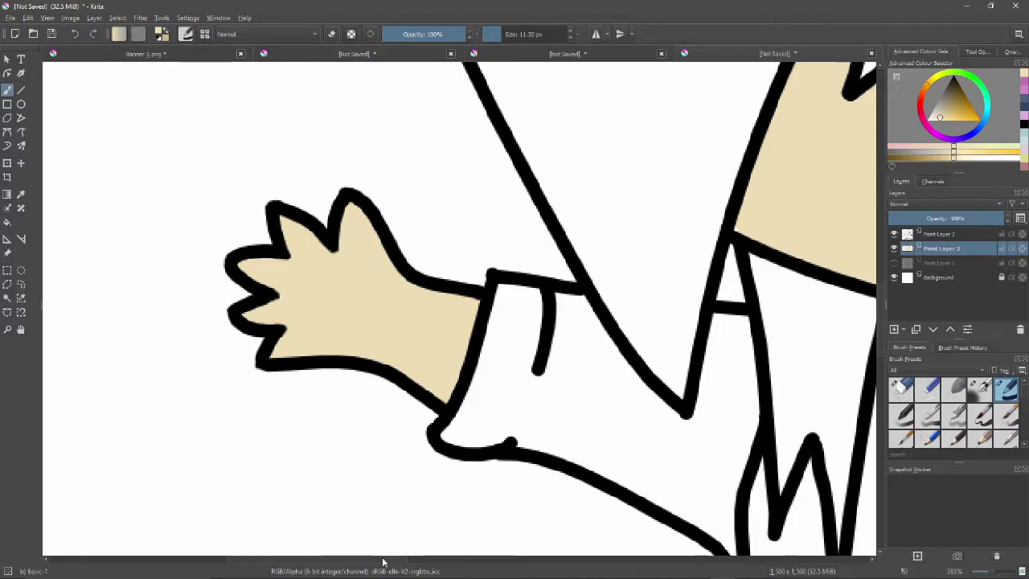
# Paint the bare skin bands on both legs light beige on the colour layer
pyautogui.scroll(-3, 868, 329)
pyautogui.hscroll(6, 868, 330)
pyautogui.scroll(-5, 879, 330)
pyautogui.moveTo(223, 301)
pyautogui.mouseDown()
pyautogui.moveTo(279, 334)
pyautogui.moveTo(226, 323)
pyautogui.moveTo(279, 357)
pyautogui.moveTo(347, 468)
pyautogui.moveTo(352, 380)
pyautogui.moveTo(291, 340)
pyautogui.moveTo(345, 427)
pyautogui.mouseUp()
pyautogui.hscroll(7, 546, 555)
pyautogui.moveTo(402, 410)
pyautogui.mouseDown()
pyautogui.moveTo(521, 332)
pyautogui.moveTo(582, 309)
pyautogui.moveTo(437, 413)
pyautogui.moveTo(502, 354)
pyautogui.mouseUp()
pyautogui.scroll(-4, 501, 355)
pyautogui.scroll(2, 358, 201)
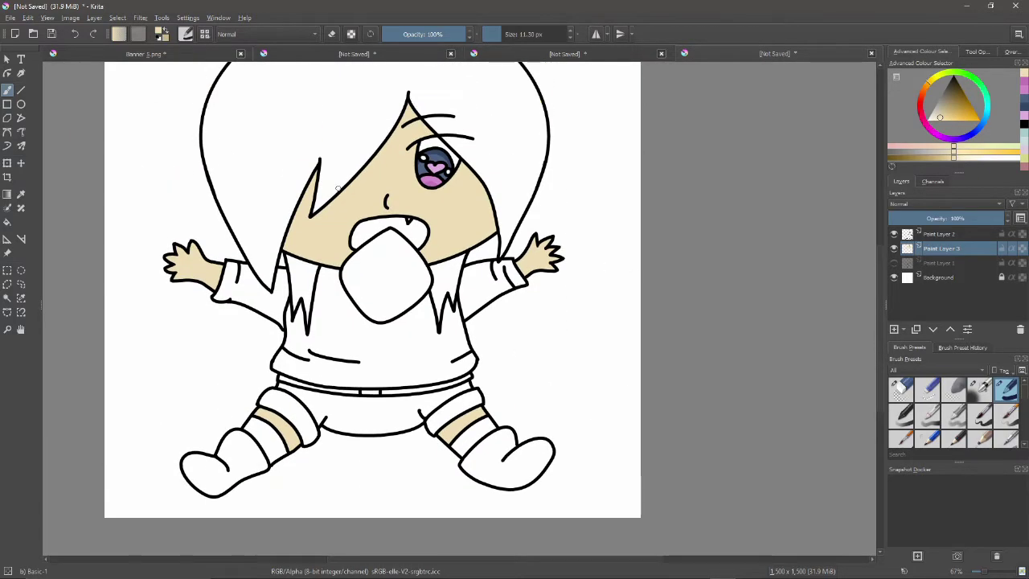
# Choose a light pink for the hair, testing several shades with short strokes on the fringe and undoing them
pyautogui.click(936, 134)
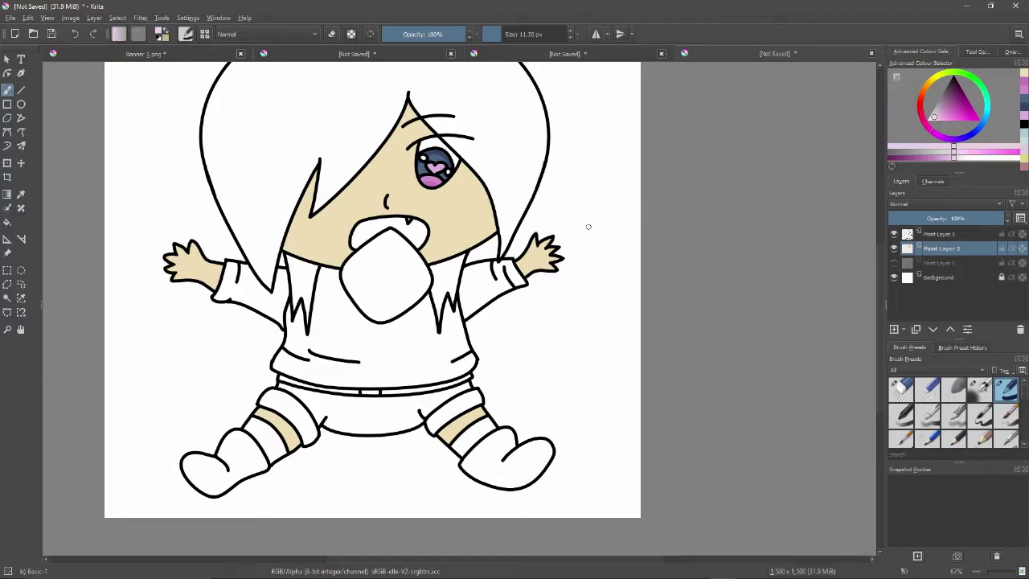
pyautogui.scroll(1, 295, 268)
pyautogui.moveTo(300, 237); pyautogui.dragTo(295, 268)
pyautogui.moveTo(931, 133)
pyautogui.mouseDown()
pyautogui.moveTo(925, 125)
pyautogui.moveTo(938, 118)
pyautogui.mouseUp()
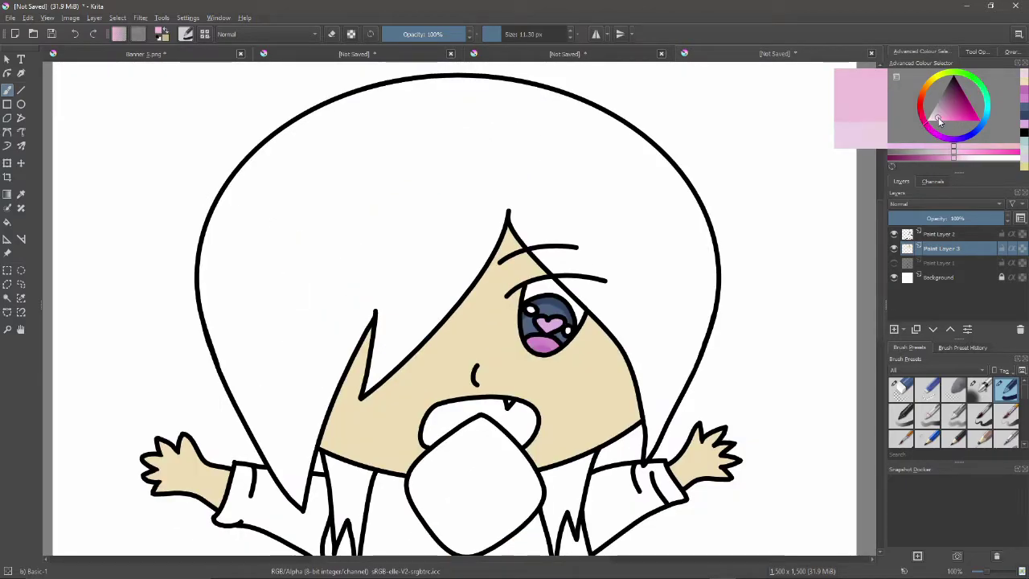
pyautogui.moveTo(434, 213); pyautogui.dragTo(410, 269)
pyautogui.hotkey('ctrl', 'z')
pyautogui.click(996, 148)
pyautogui.moveTo(450, 190); pyautogui.dragTo(410, 261)
pyautogui.hotkey('ctrl', 'z')
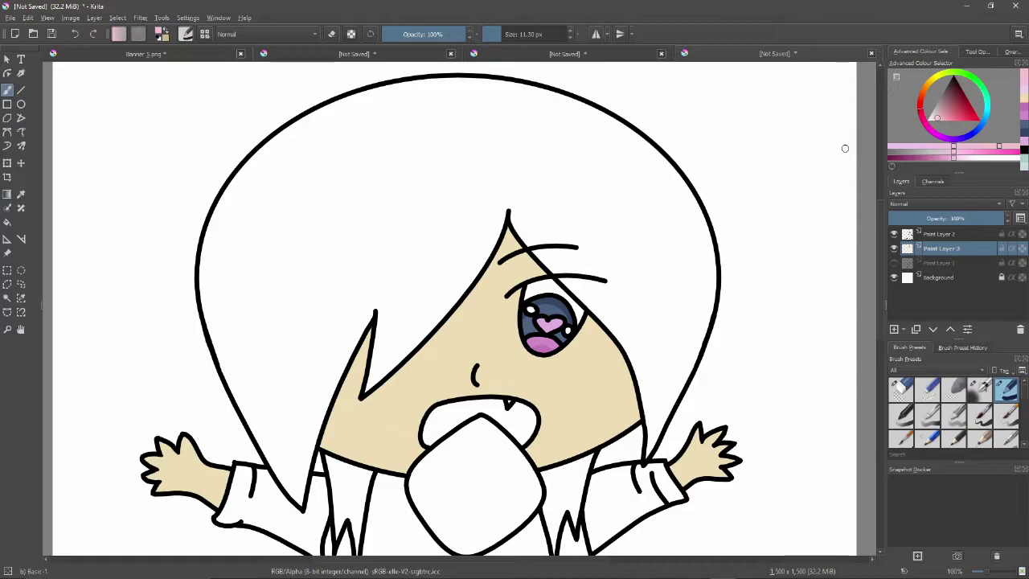
pyautogui.moveTo(957, 155); pyautogui.dragTo(1011, 146)
pyautogui.moveTo(408, 193); pyautogui.dragTo(371, 276)
pyautogui.moveTo(411, 218); pyautogui.dragTo(389, 278)
pyautogui.hotkey('ctrl', 'z')
pyautogui.hotkey('ctrl', 'z')
# Fill the main hair shape light pink with a 59.79 px brush, finishing both pointed tips at 8.64 px
pyautogui.click(535, 34)
pyautogui.moveTo(434, 146)
pyautogui.mouseDown()
pyautogui.moveTo(388, 171)
pyautogui.moveTo(372, 166)
pyautogui.moveTo(230, 218)
pyautogui.moveTo(273, 300)
pyautogui.moveTo(409, 230)
pyautogui.moveTo(477, 156)
pyautogui.moveTo(450, 142)
pyautogui.moveTo(543, 159)
pyautogui.moveTo(650, 250)
pyautogui.moveTo(580, 182)
pyautogui.moveTo(525, 153)
pyautogui.moveTo(616, 239)
pyautogui.mouseUp()
pyautogui.click(515, 33)
pyautogui.moveTo(388, 289)
pyautogui.mouseDown()
pyautogui.moveTo(413, 317)
pyautogui.moveTo(443, 282)
pyautogui.moveTo(349, 321)
pyautogui.moveTo(311, 393)
pyautogui.moveTo(257, 409)
pyautogui.moveTo(289, 378)
pyautogui.moveTo(496, 340)
pyautogui.mouseUp()
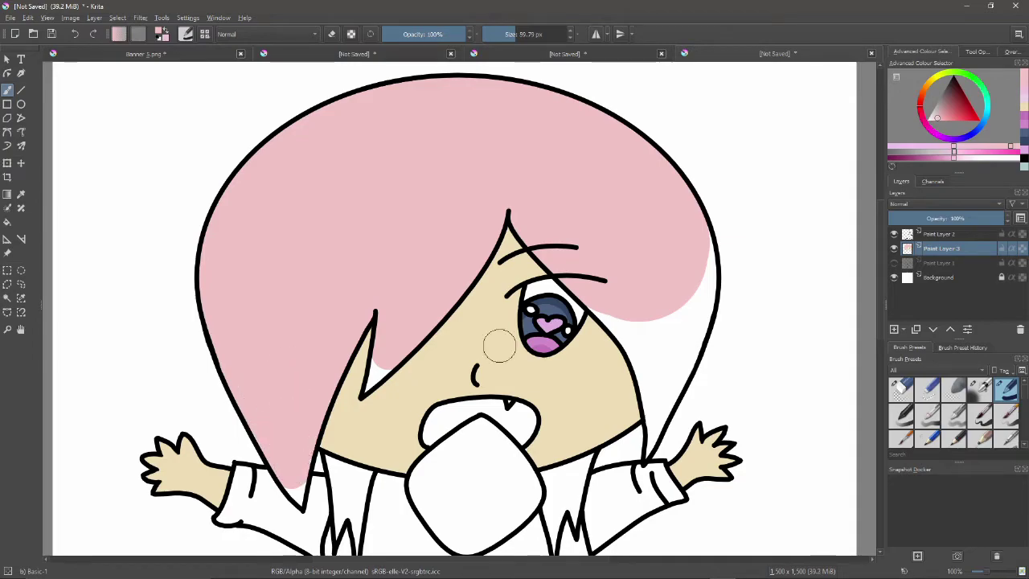
pyautogui.moveTo(605, 299)
pyautogui.mouseDown()
pyautogui.moveTo(648, 358)
pyautogui.moveTo(626, 325)
pyautogui.moveTo(689, 313)
pyautogui.moveTo(700, 289)
pyautogui.moveTo(693, 228)
pyautogui.mouseUp()
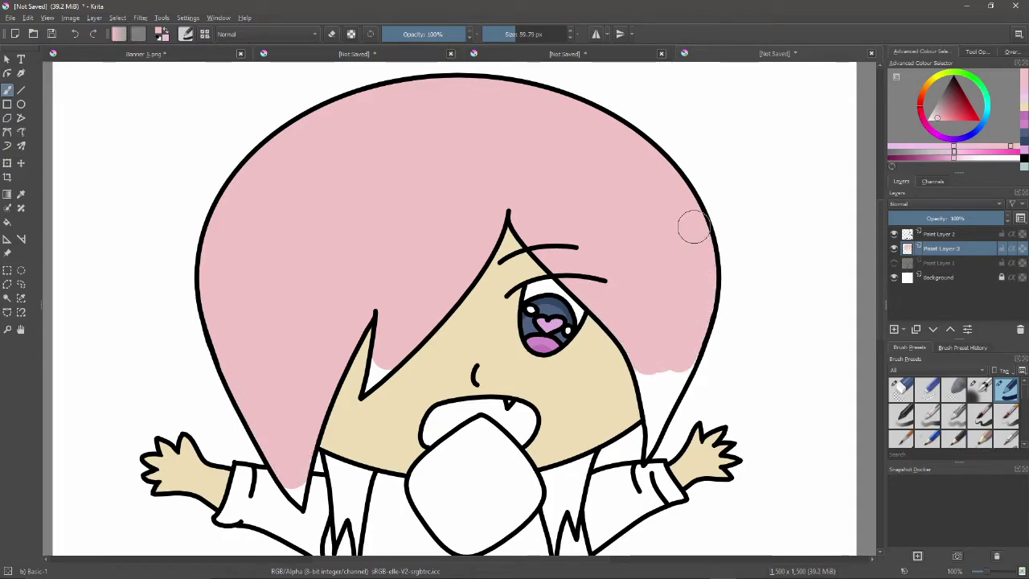
pyautogui.moveTo(650, 361); pyautogui.dragTo(690, 334)
pyautogui.moveTo(648, 424); pyautogui.dragTo(653, 440)
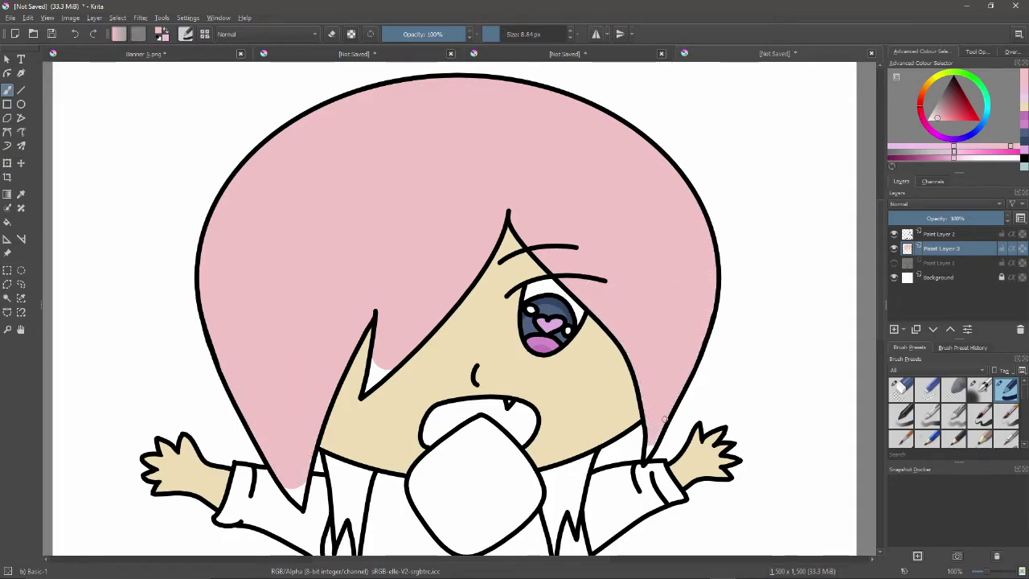
pyautogui.moveTo(291, 487); pyautogui.dragTo(303, 497)
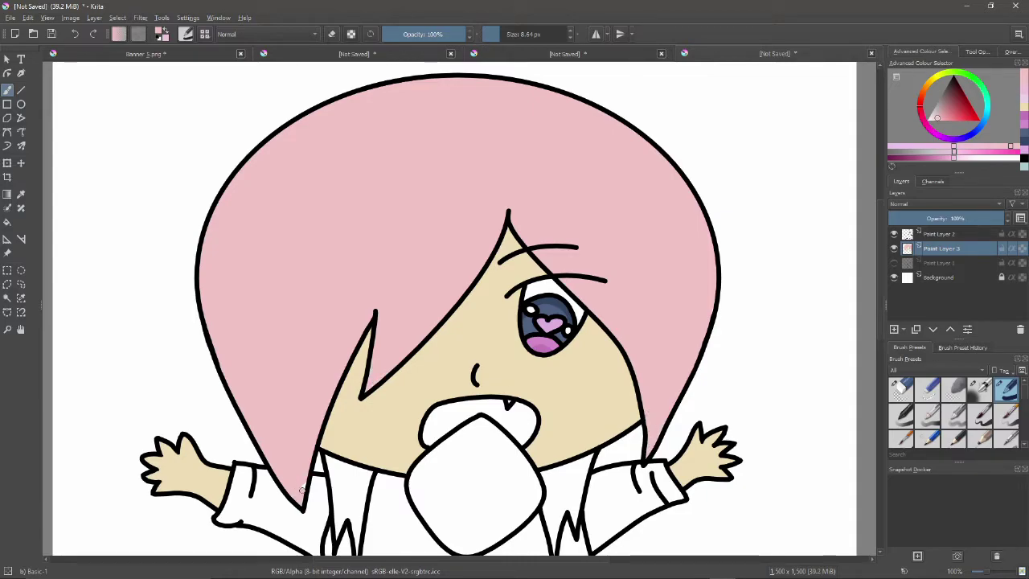
# Paint the two jagged hair strands below the face light pink with the 8.64 px brush
pyautogui.scroll(-3, 877, 285)
pyautogui.moveTo(338, 344); pyautogui.dragTo(356, 410)
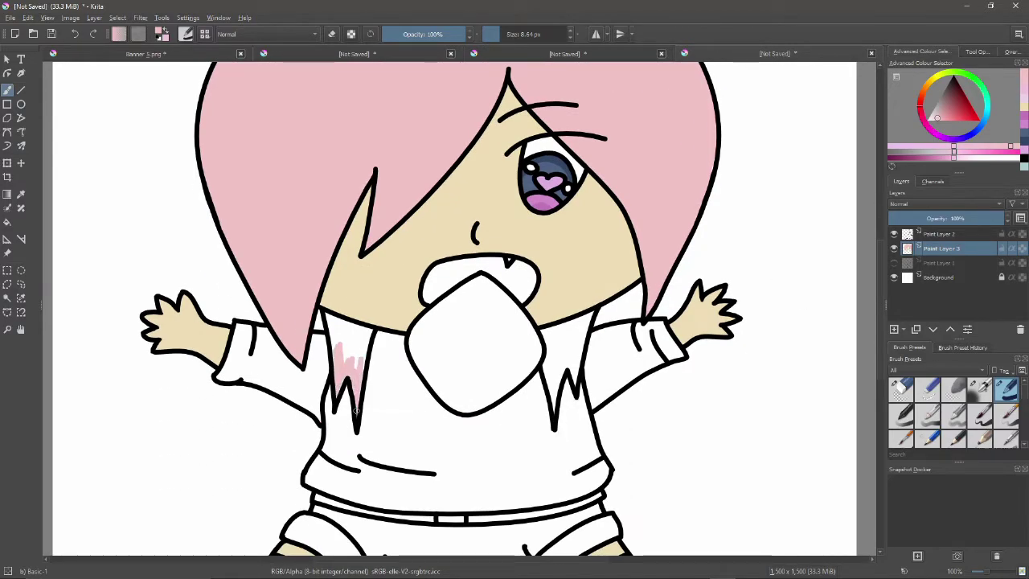
pyautogui.moveTo(332, 320); pyautogui.dragTo(342, 320)
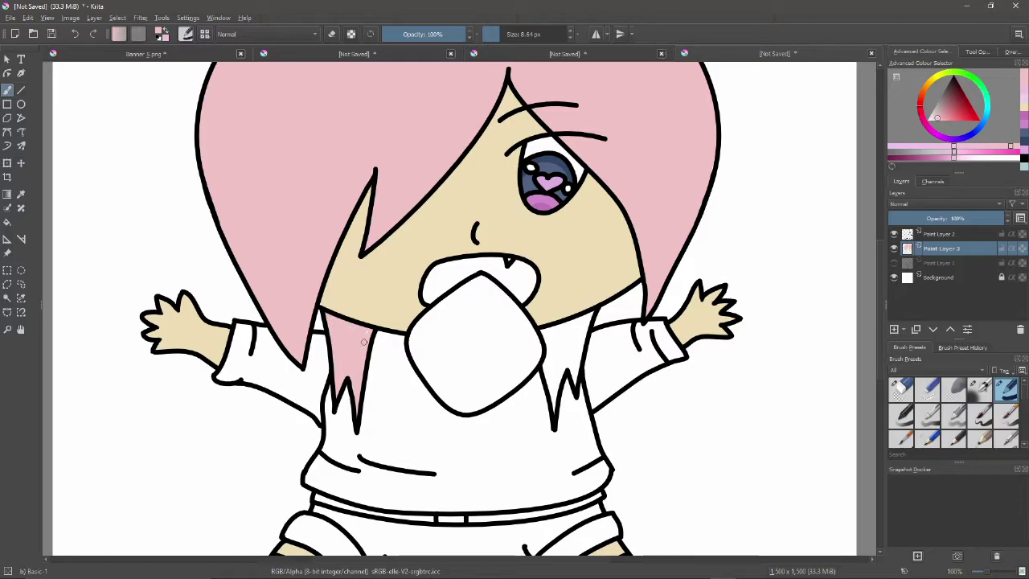
pyautogui.moveTo(569, 325); pyautogui.dragTo(577, 350)
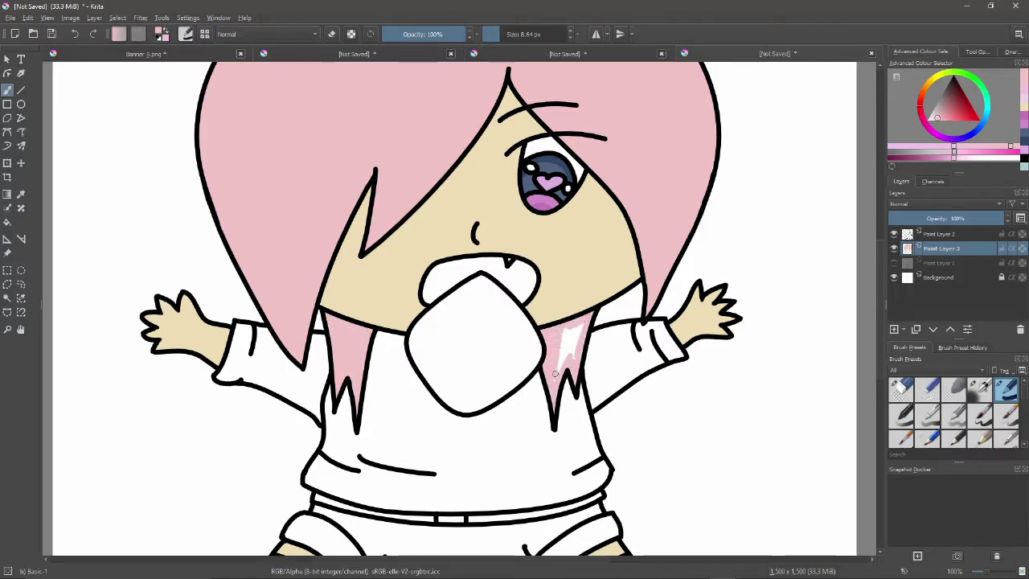
pyautogui.moveTo(554, 374); pyautogui.dragTo(574, 359)
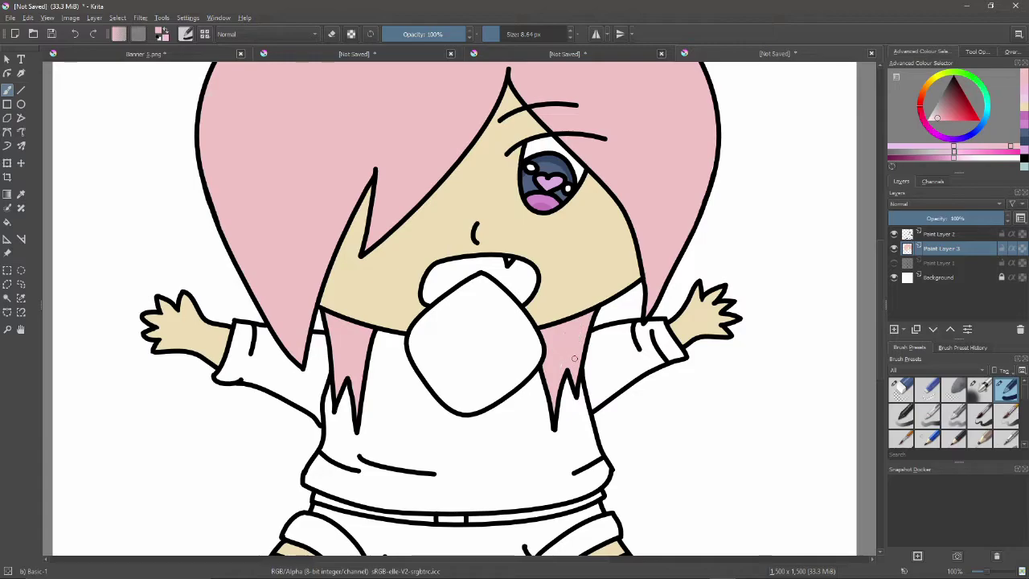
# Choose a slightly darker pink for the hair shadows, testing shades with strokes on the fringe and undoing them
pyautogui.click(955, 154)
pyautogui.click(954, 152)
pyautogui.click(939, 118)
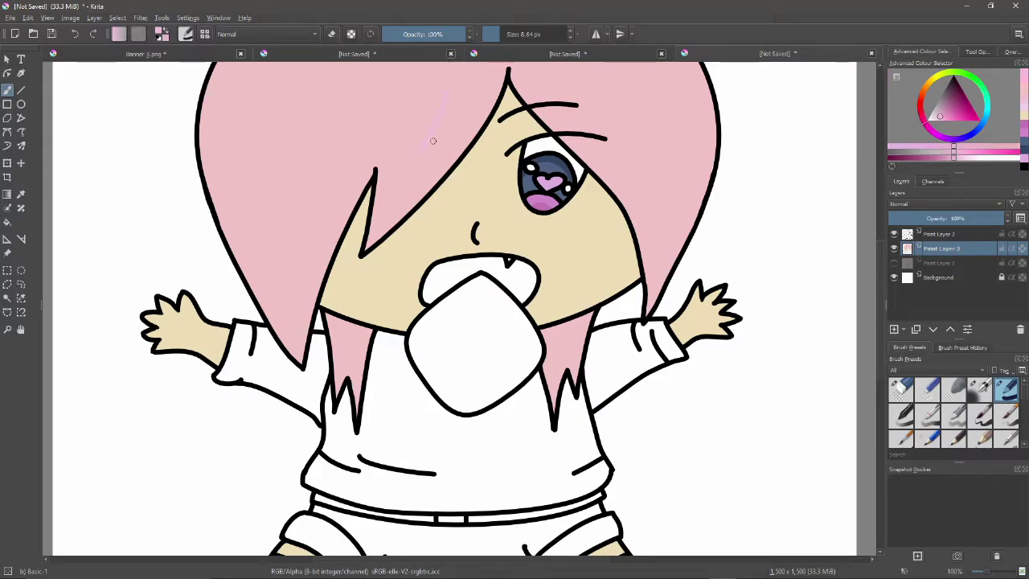
pyautogui.click(943, 119)
pyautogui.click(944, 119)
pyautogui.moveTo(412, 98); pyautogui.dragTo(388, 143)
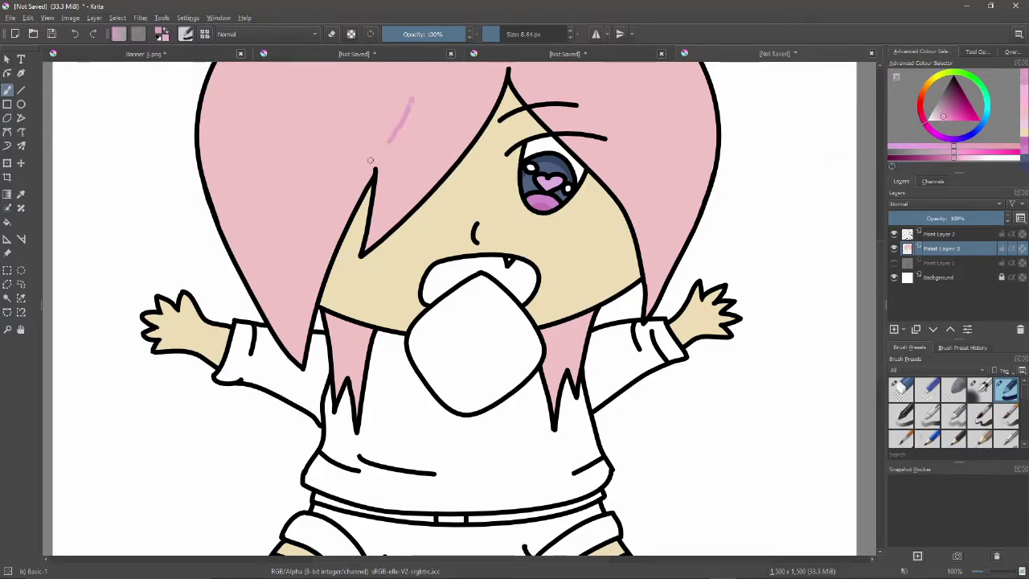
pyautogui.click(978, 148)
pyautogui.click(939, 118)
pyautogui.scroll(3, 843, 287)
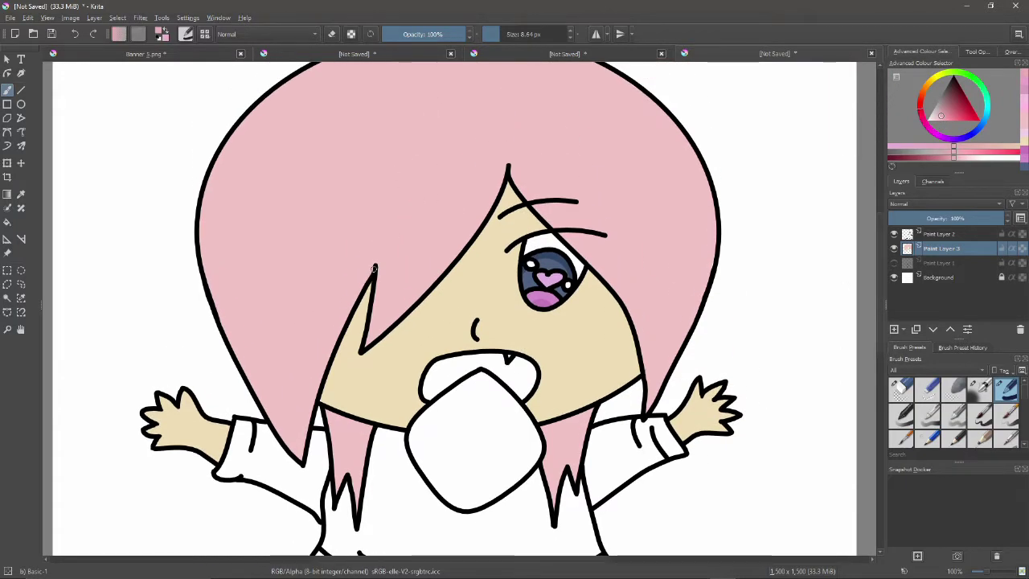
pyautogui.moveTo(474, 127); pyautogui.dragTo(388, 309)
pyautogui.hotkey('ctrl', 'z')
# Outline two pointed shadow shapes along the fringe in the darker pink with the Freehand Path tool
pyautogui.click(21, 132)
pyautogui.moveTo(367, 342)
pyautogui.mouseDown()
pyautogui.moveTo(422, 258)
pyautogui.moveTo(483, 110)
pyautogui.mouseUp()
pyautogui.moveTo(508, 167); pyautogui.dragTo(480, 110)
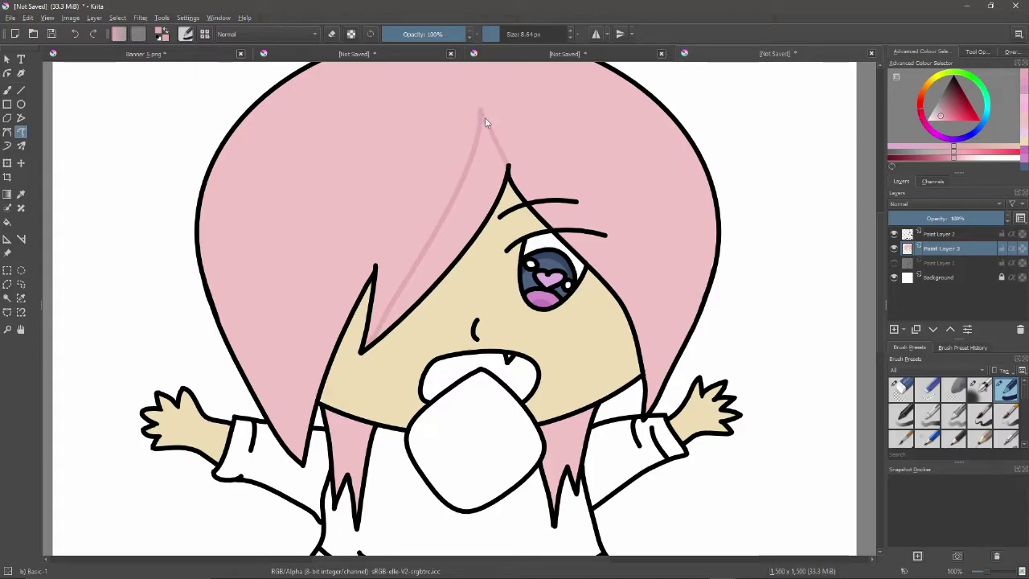
pyautogui.moveTo(375, 277)
pyautogui.mouseDown()
pyautogui.moveTo(379, 161)
pyautogui.moveTo(302, 456)
pyautogui.mouseUp()
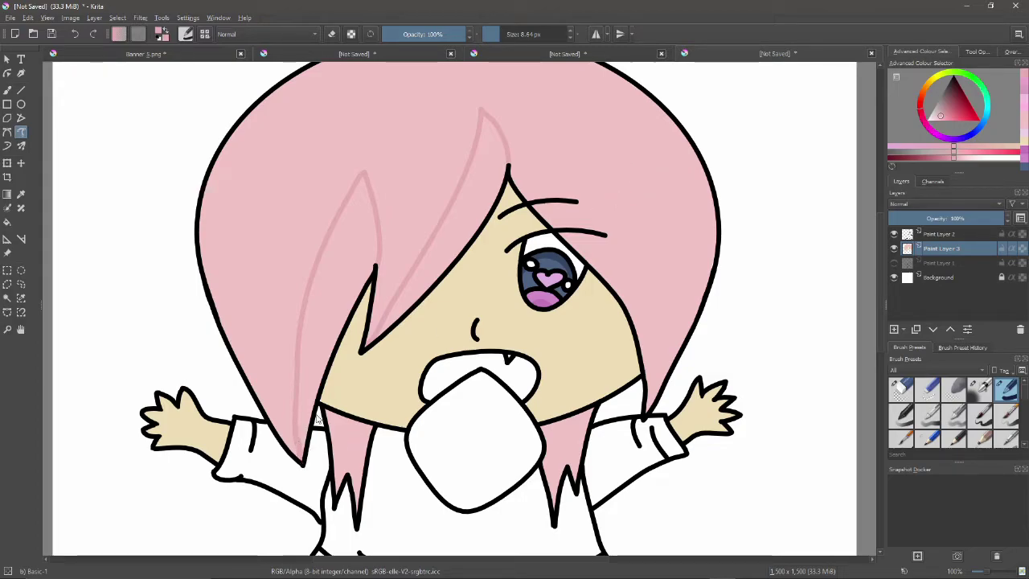
# Fill both outlined fringe shadows with the darker pink using the Basic-1 brush
pyautogui.click(8, 91)
pyautogui.click(506, 34)
pyautogui.moveTo(319, 307)
pyautogui.mouseDown()
pyautogui.moveTo(333, 250)
pyautogui.moveTo(354, 291)
pyautogui.moveTo(309, 336)
pyautogui.moveTo(294, 447)
pyautogui.mouseUp()
pyautogui.moveTo(359, 194)
pyautogui.mouseDown()
pyautogui.moveTo(340, 223)
pyautogui.moveTo(369, 259)
pyautogui.moveTo(359, 209)
pyautogui.mouseUp()
pyautogui.moveTo(389, 319)
pyautogui.mouseDown()
pyautogui.moveTo(503, 161)
pyautogui.moveTo(493, 141)
pyautogui.moveTo(422, 265)
pyautogui.moveTo(458, 237)
pyautogui.moveTo(478, 197)
pyautogui.moveTo(483, 141)
pyautogui.moveTo(492, 190)
pyautogui.mouseUp()
pyautogui.moveTo(467, 232); pyautogui.dragTo(500, 199)
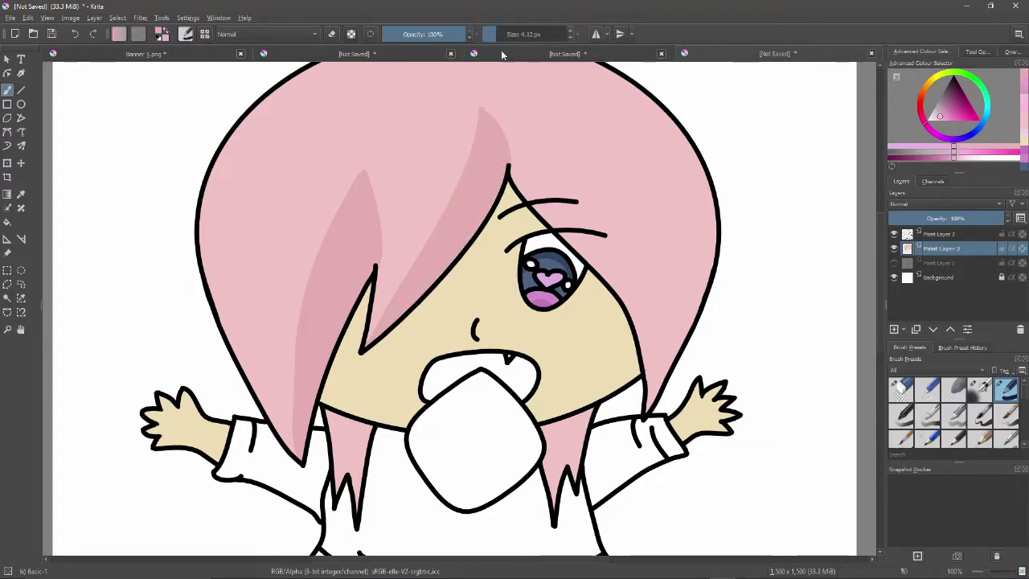
# Add darker pink pointed shadows inside the two hair strands below the face, outlined with Freehand Path at 9.47 px
pyautogui.scroll(-3, 808, 287)
pyautogui.click(21, 132)
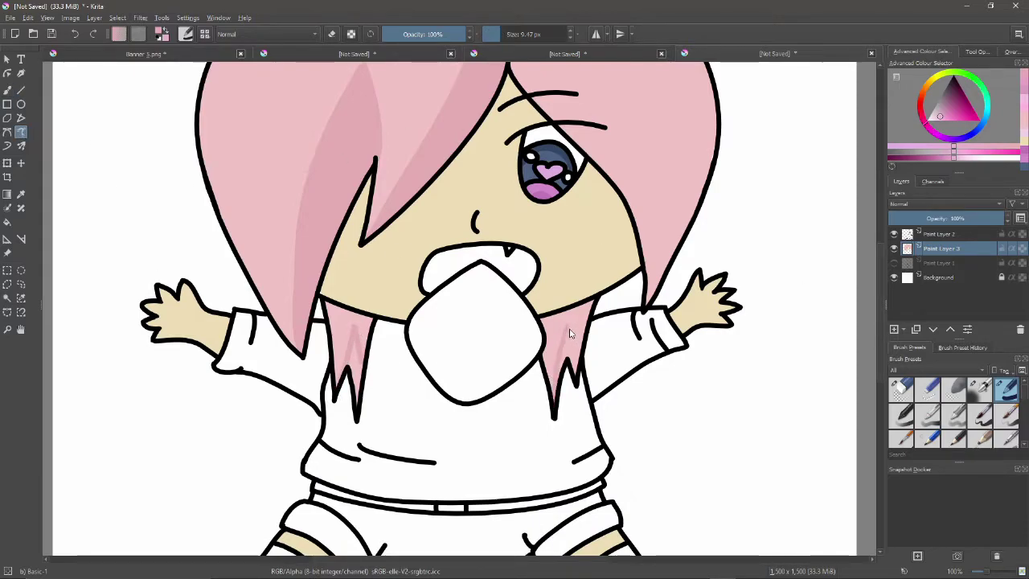
pyautogui.press('b')
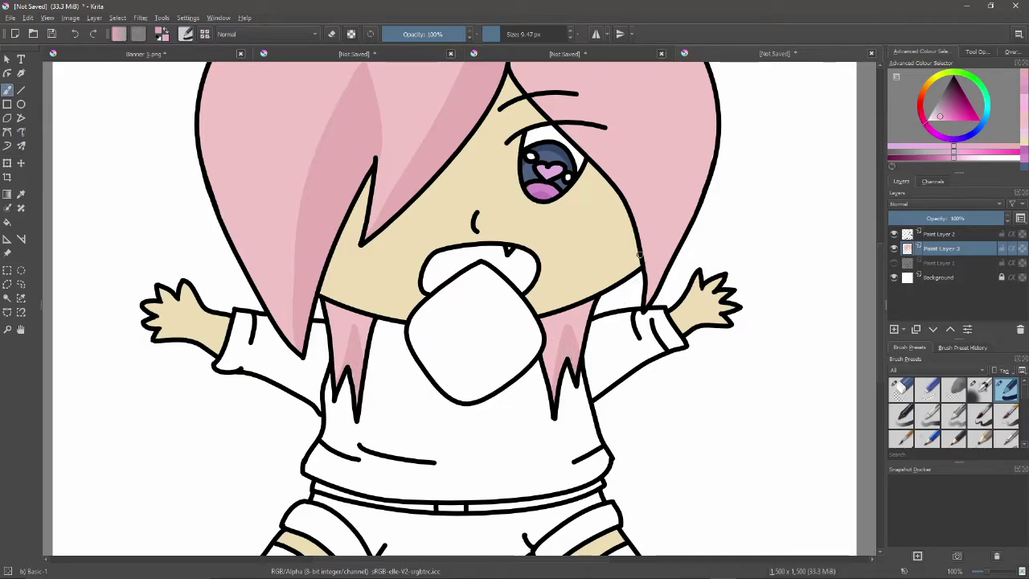
# Pick a slightly darker beige and shade the face along the hair edges, outlining with Freehand Path and filling with the brush
pyautogui.moveTo(882, 318); pyautogui.dragTo(882, 309)
pyautogui.click(21, 194)
pyautogui.click(159, 165)
pyautogui.press('b')
pyautogui.click(942, 115)
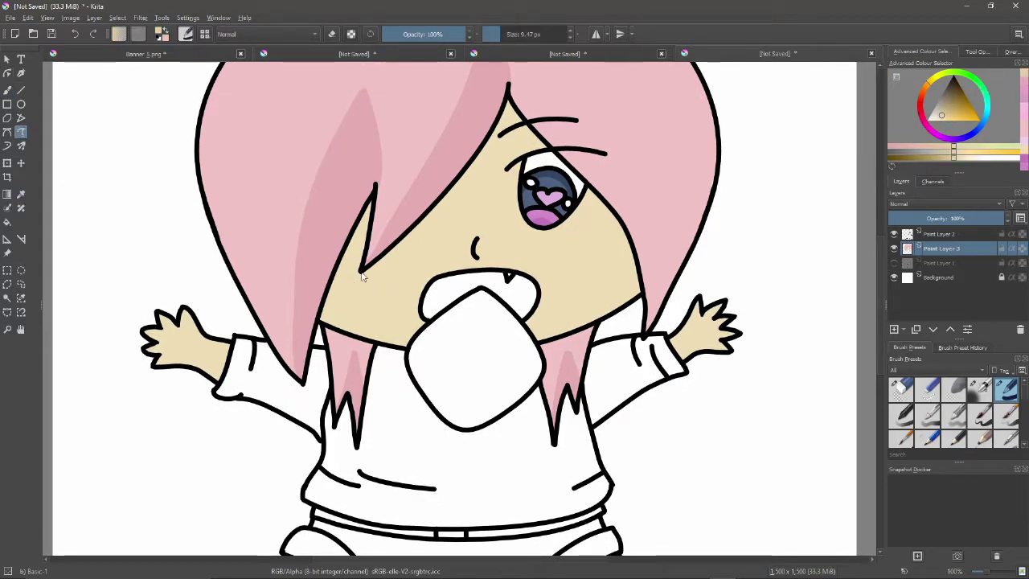
pyautogui.moveTo(356, 295); pyautogui.dragTo(469, 205)
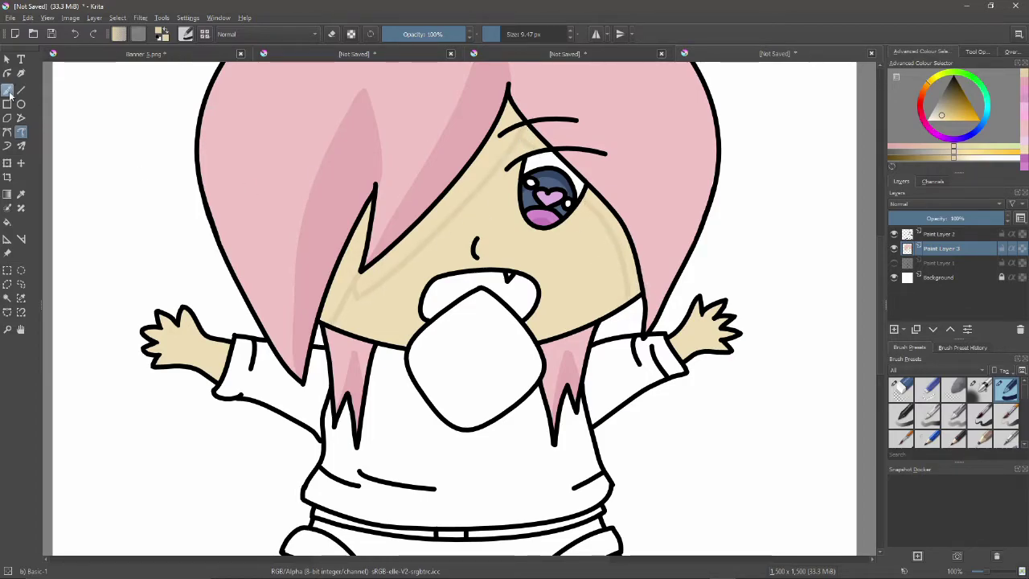
pyautogui.click(8, 91)
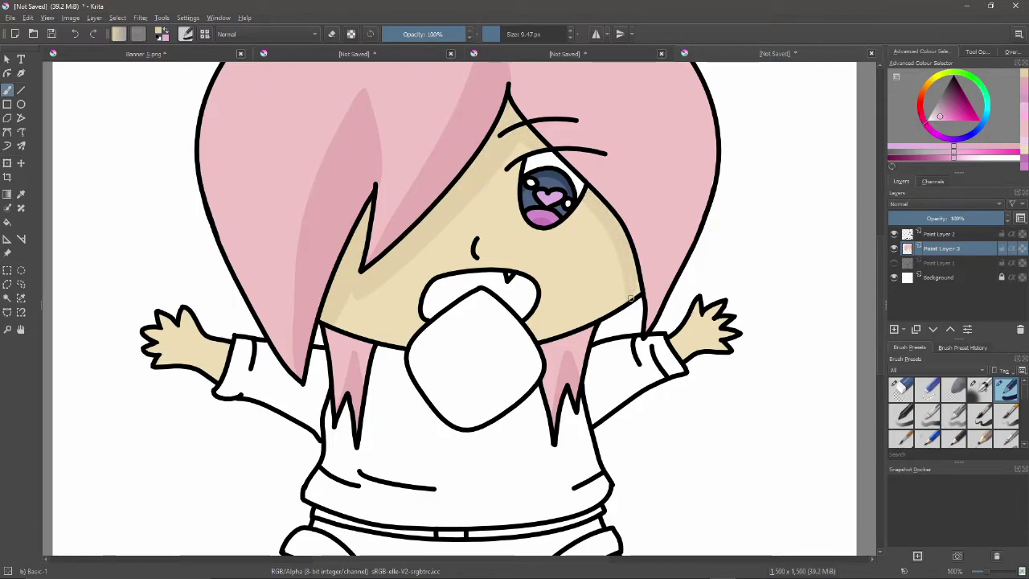
# Shade both hands with the darker beige using the 9.47 px brush
pyautogui.scroll(4, 719, 304)
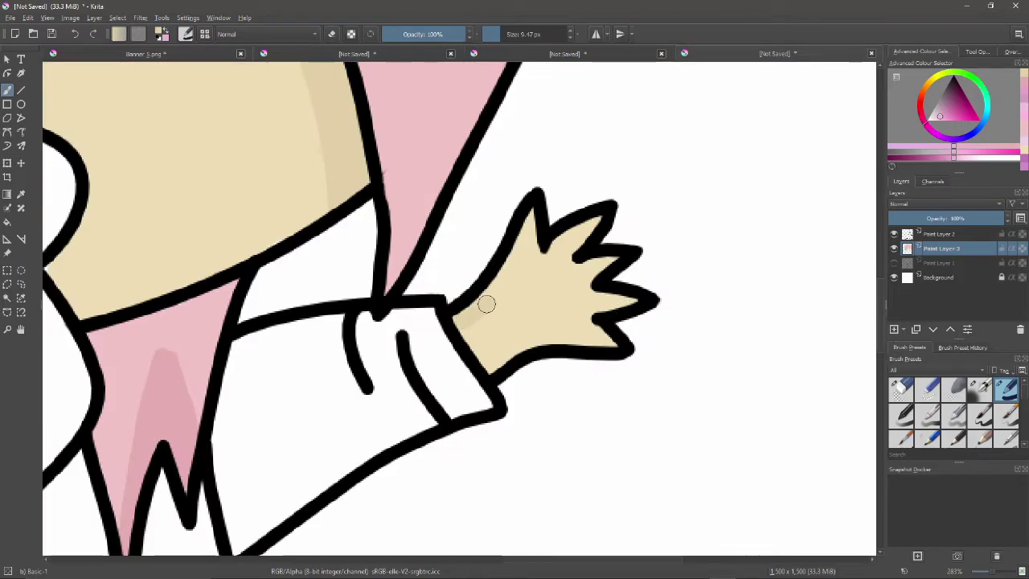
pyautogui.moveTo(580, 264); pyautogui.dragTo(608, 264)
pyautogui.moveTo(599, 291); pyautogui.dragTo(614, 293)
pyautogui.moveTo(596, 327); pyautogui.dragTo(608, 338)
pyautogui.moveTo(592, 560); pyautogui.dragTo(302, 559)
pyautogui.moveTo(549, 356)
pyautogui.mouseDown()
pyautogui.moveTo(492, 335)
pyautogui.moveTo(462, 298)
pyautogui.mouseUp()
pyautogui.hotkey('ctrl', 'z')
pyautogui.moveTo(416, 231)
pyautogui.mouseDown()
pyautogui.moveTo(509, 349)
pyautogui.moveTo(534, 355)
pyautogui.mouseUp()
pyautogui.moveTo(445, 257)
pyautogui.mouseDown()
pyautogui.moveTo(454, 291)
pyautogui.moveTo(536, 339)
pyautogui.mouseUp()
pyautogui.moveTo(358, 256); pyautogui.dragTo(381, 274)
# Shade the inner ends of the bare skin bands on both legs with the darker beige
pyautogui.scroll(-5, 414, 345)
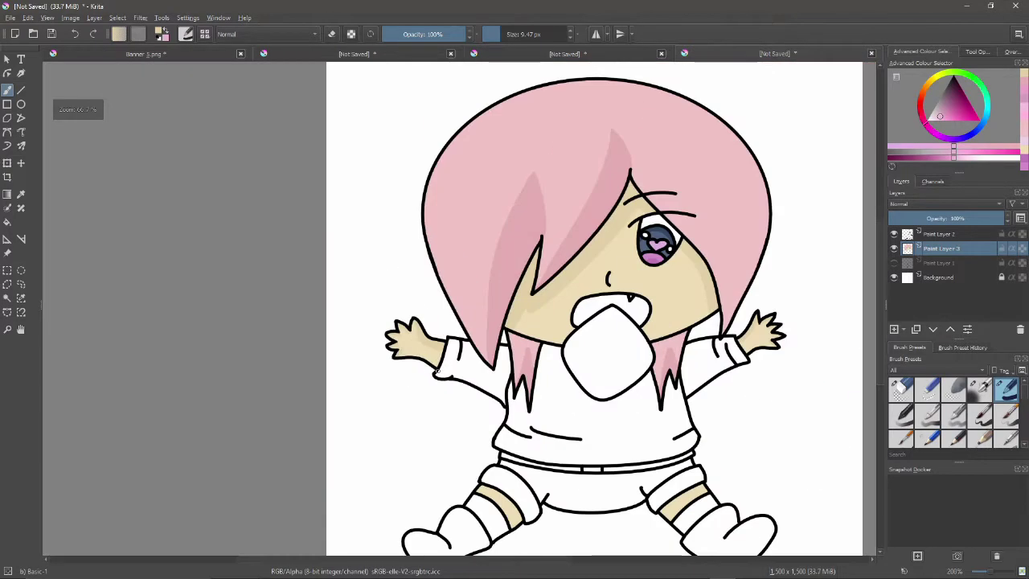
pyautogui.scroll(5, 514, 450)
pyautogui.moveTo(520, 426)
pyautogui.mouseDown()
pyautogui.moveTo(495, 470)
pyautogui.moveTo(532, 500)
pyautogui.mouseUp()
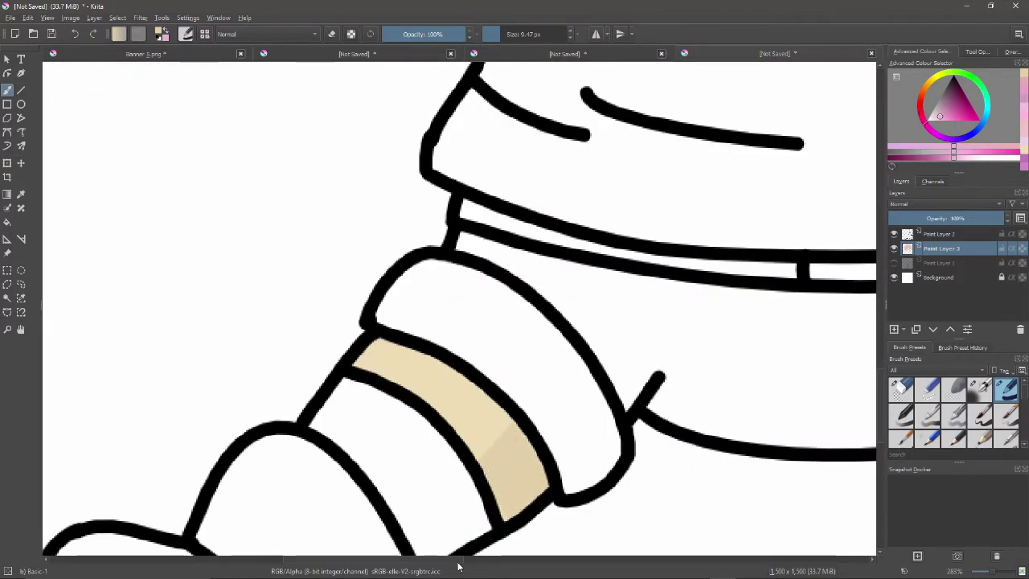
pyautogui.press('m')
pyautogui.moveTo(567, 402)
pyautogui.mouseDown()
pyautogui.moveTo(568, 448)
pyautogui.moveTo(509, 447)
pyautogui.moveTo(579, 438)
pyautogui.mouseUp()
pyautogui.scroll(-5, 563, 402)
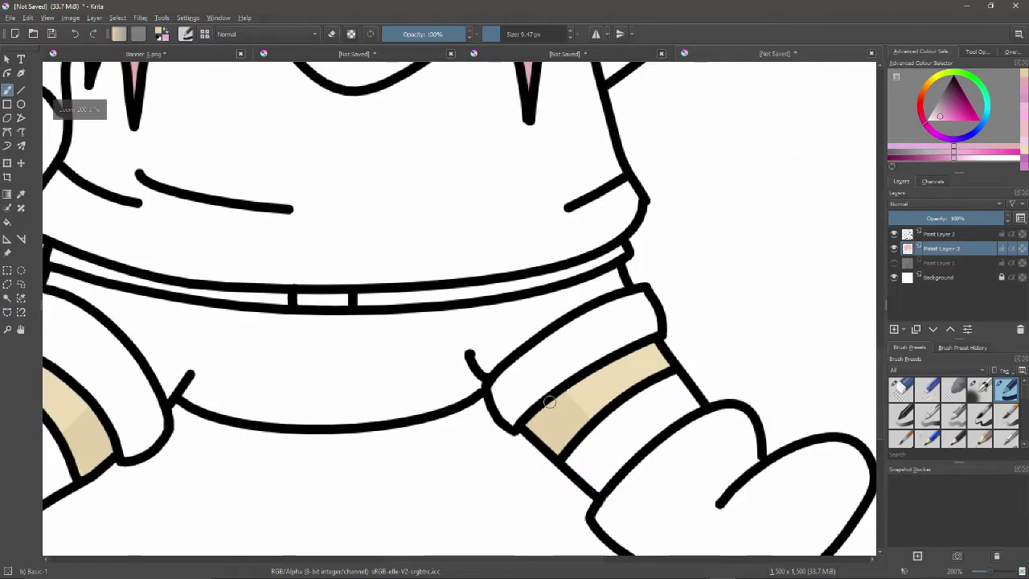
pyautogui.scroll(1, 880, 309)
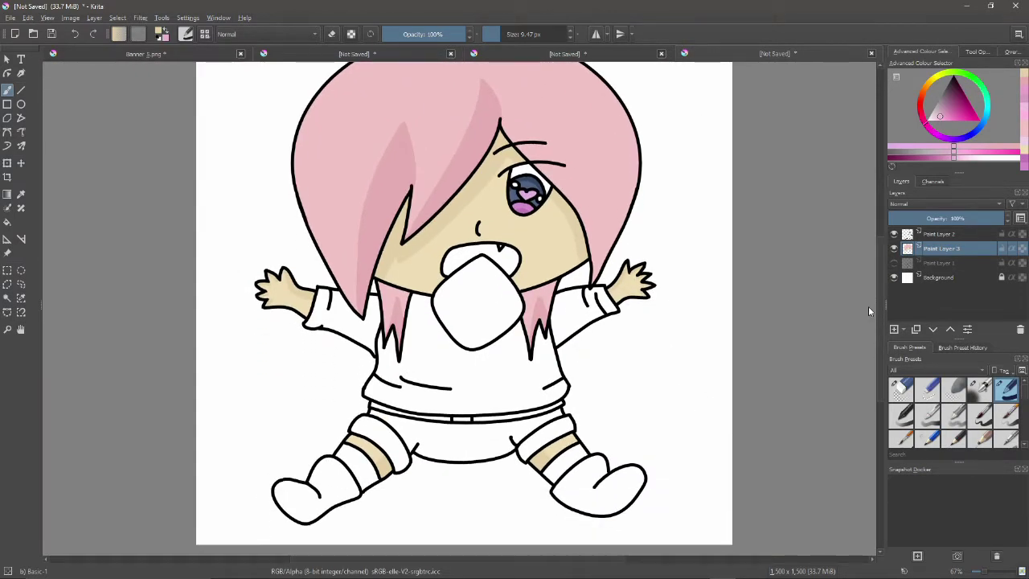
# Choose a muted red and fill the inside of the open mouth with it
pyautogui.scroll(3, 394, 375)
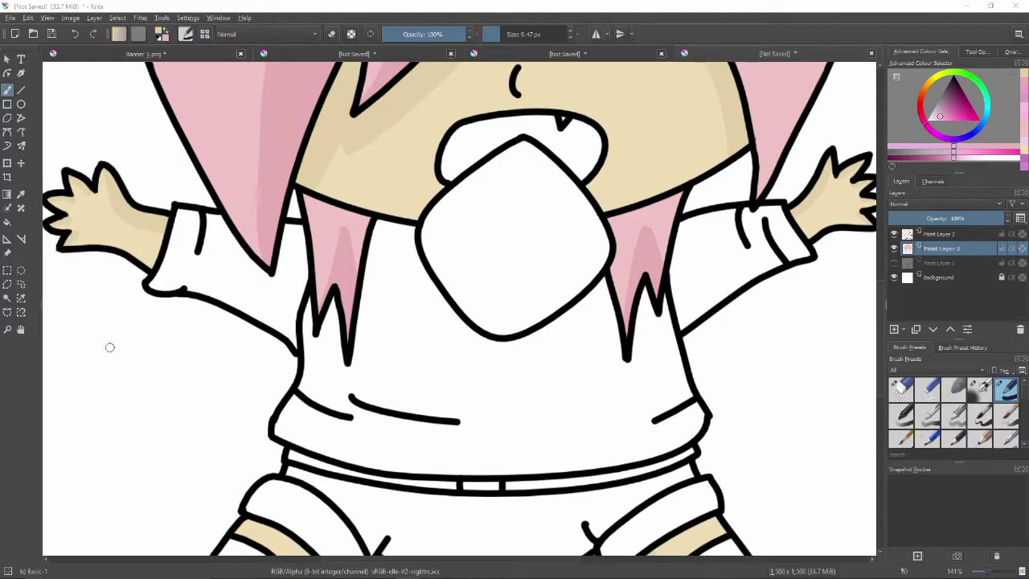
pyautogui.moveTo(576, 153); pyautogui.dragTo(577, 337)
pyautogui.scroll(2, 552, 347)
pyautogui.click(920, 102)
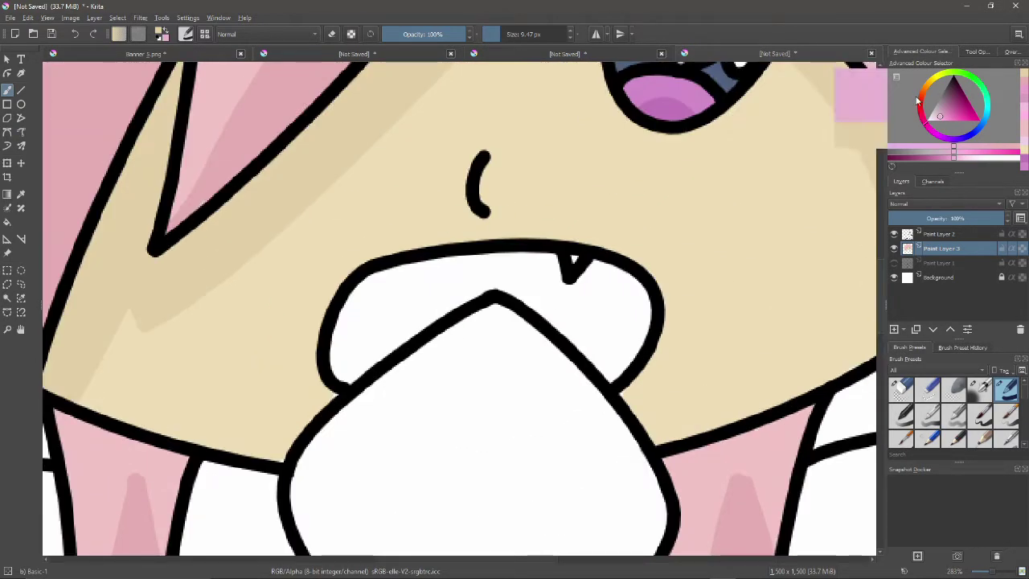
pyautogui.click(949, 110)
pyautogui.click(947, 111)
pyautogui.moveTo(402, 273)
pyautogui.mouseDown()
pyautogui.moveTo(344, 322)
pyautogui.moveTo(372, 311)
pyautogui.moveTo(352, 376)
pyautogui.moveTo(417, 308)
pyautogui.moveTo(373, 294)
pyautogui.moveTo(419, 266)
pyautogui.moveTo(550, 262)
pyautogui.moveTo(549, 288)
pyautogui.moveTo(336, 352)
pyautogui.moveTo(344, 377)
pyautogui.moveTo(497, 284)
pyautogui.moveTo(467, 262)
pyautogui.moveTo(412, 280)
pyautogui.moveTo(438, 318)
pyautogui.moveTo(364, 309)
pyautogui.moveTo(414, 314)
pyautogui.moveTo(542, 254)
pyautogui.moveTo(543, 314)
pyautogui.moveTo(601, 374)
pyautogui.moveTo(642, 317)
pyautogui.moveTo(624, 286)
pyautogui.moveTo(599, 264)
pyautogui.moveTo(553, 273)
pyautogui.moveTo(553, 289)
pyautogui.moveTo(591, 290)
pyautogui.moveTo(591, 326)
pyautogui.moveTo(616, 351)
pyautogui.mouseUp()
pyautogui.hotkey('ctrl', 'z')
# Paint a curved tongue in a darker red inside the mouth on both sides of the diamond shape
pyautogui.click(929, 153)
pyautogui.moveTo(625, 272)
pyautogui.mouseDown()
pyautogui.moveTo(608, 374)
pyautogui.moveTo(647, 290)
pyautogui.mouseUp()
pyautogui.scroll(-3, 730, 275)
pyautogui.scroll(3, 718, 275)
pyautogui.hotkey('ctrl', 'z')
pyautogui.moveTo(360, 378); pyautogui.dragTo(463, 308)
pyautogui.moveTo(548, 307); pyautogui.dragTo(651, 357)
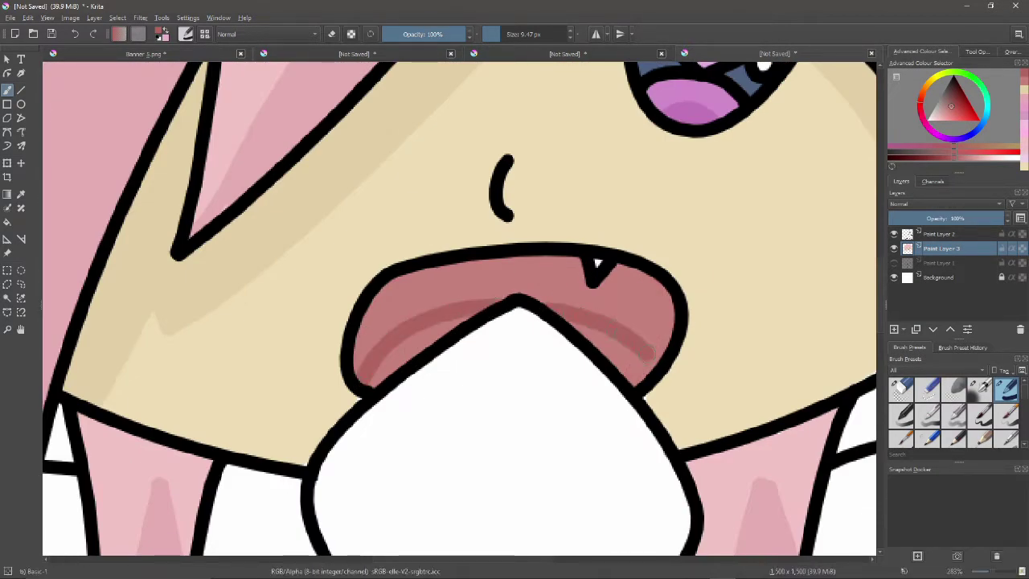
pyautogui.moveTo(571, 323); pyautogui.dragTo(647, 375)
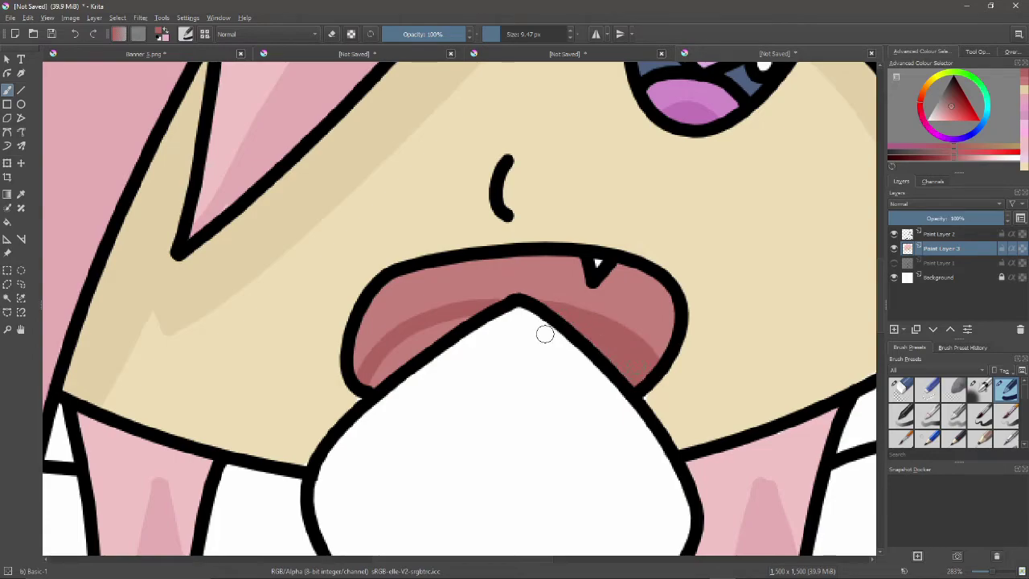
pyautogui.moveTo(478, 313); pyautogui.dragTo(373, 384)
# Smooth the tongue's upper edge in the darker red with the Freehand Path tool
pyautogui.scroll(-4, 409, 287)
pyautogui.scroll(1, 225, 274)
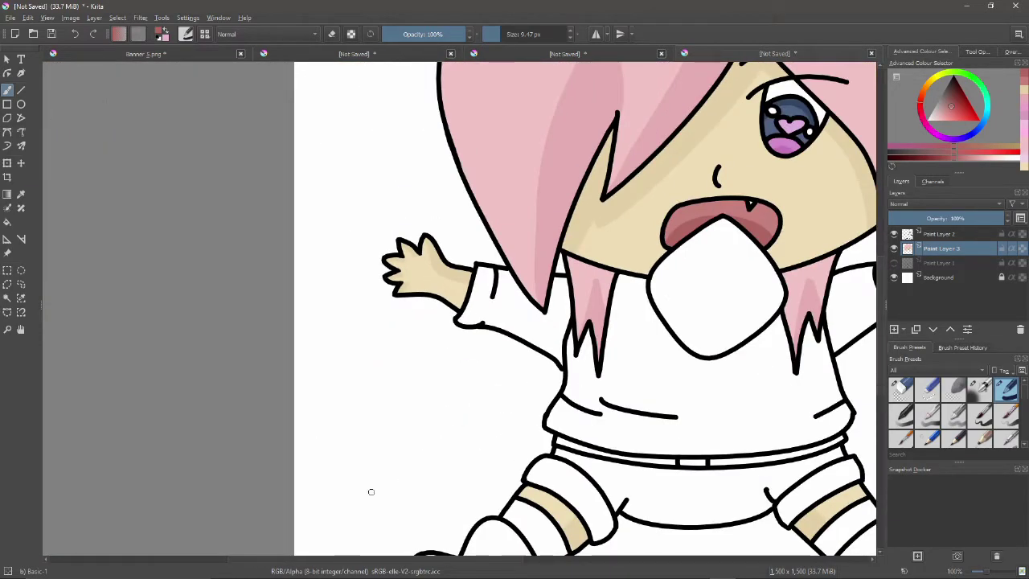
pyautogui.scroll(3, 561, 231)
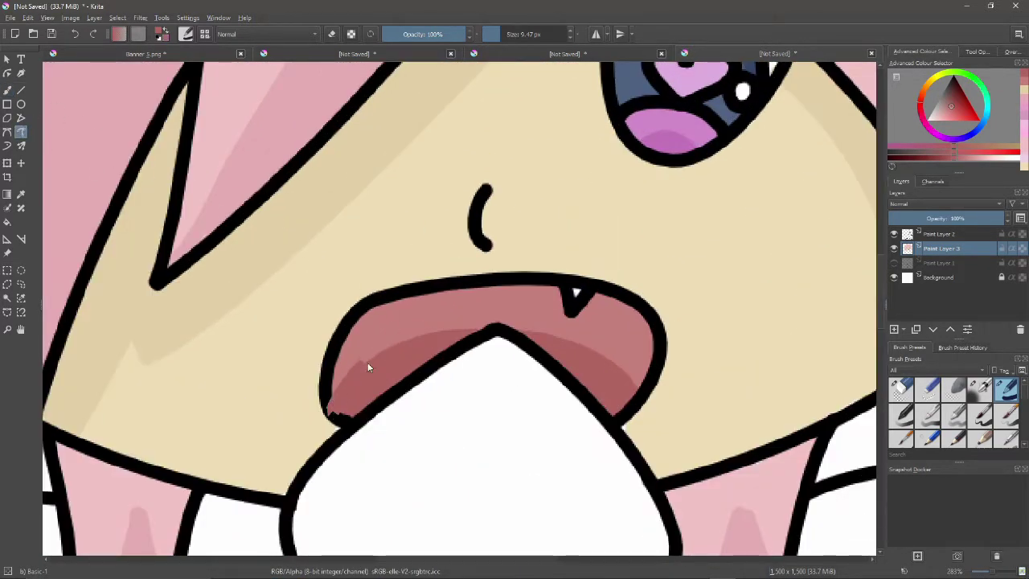
pyautogui.moveTo(359, 369)
pyautogui.mouseDown()
pyautogui.moveTo(500, 324)
pyautogui.moveTo(638, 384)
pyautogui.mouseUp()
pyautogui.scroll(-3, 627, 342)
pyautogui.moveTo(880, 299); pyautogui.dragTo(880, 347)
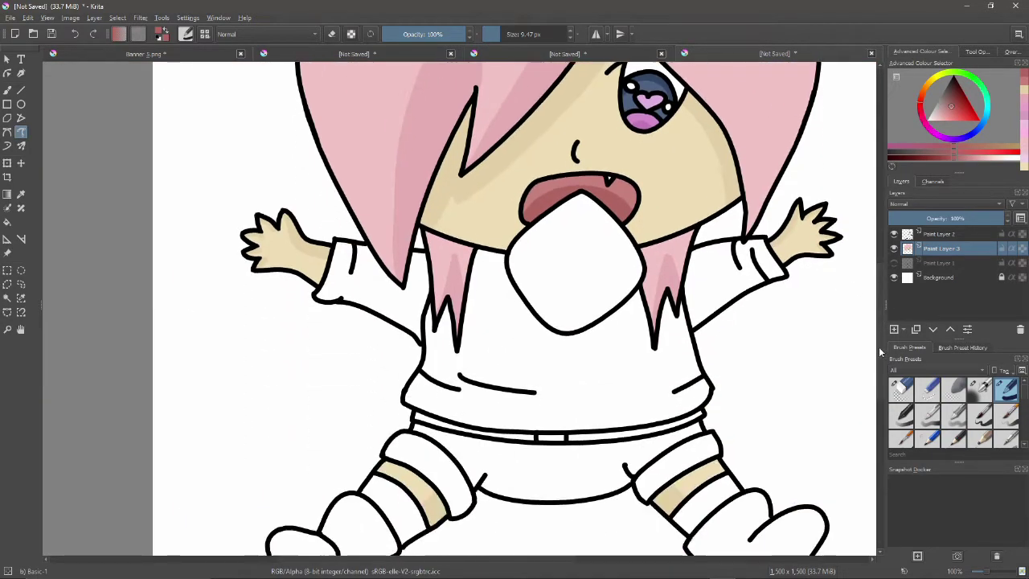
# Choose a pale pinkish mauve and lay a first brush stroke of it on the sweater's torso
pyautogui.scroll(-1, 778, 338)
pyautogui.moveTo(562, 558); pyautogui.dragTo(603, 558)
pyautogui.scroll(2, 592, 506)
pyautogui.scroll(1, 872, 398)
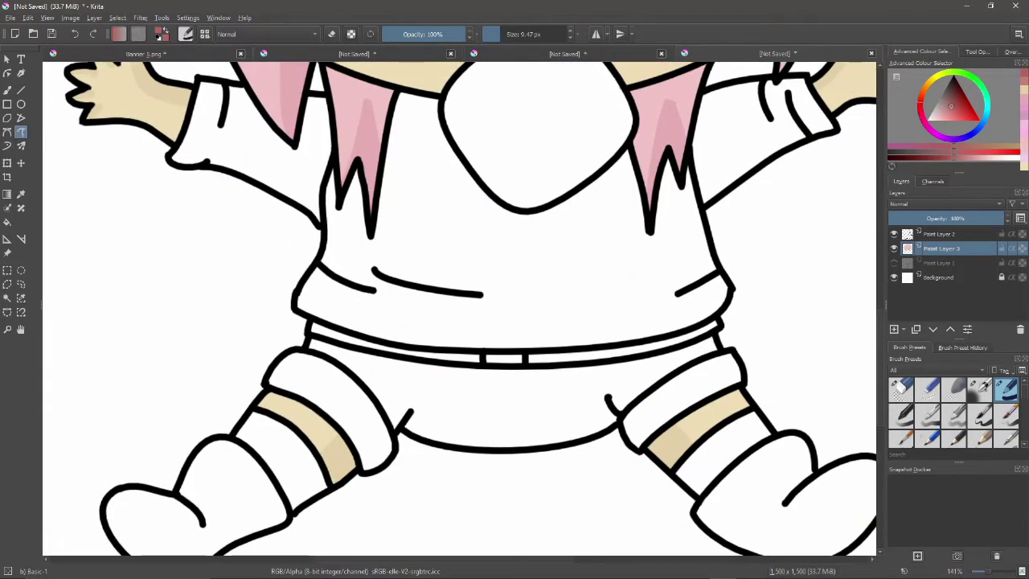
pyautogui.scroll(2, 592, 362)
pyautogui.scroll(2, 592, 362)
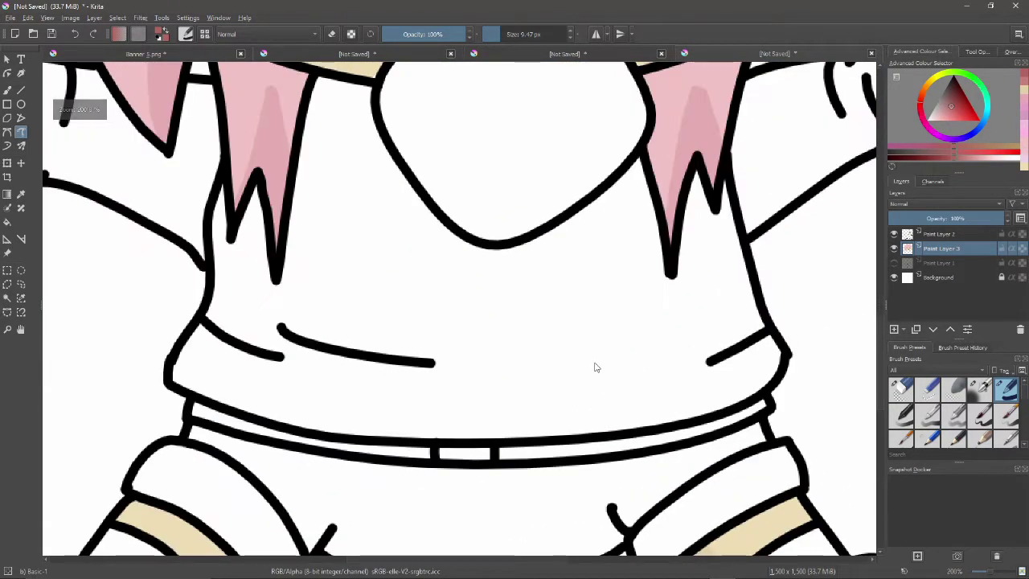
pyautogui.click(935, 138)
pyautogui.click(940, 116)
pyautogui.press('b')
pyautogui.moveTo(545, 273); pyautogui.dragTo(469, 355)
pyautogui.hotkey('ctrl', 'z')
pyautogui.click(935, 116)
pyautogui.moveTo(619, 267); pyautogui.dragTo(554, 339)
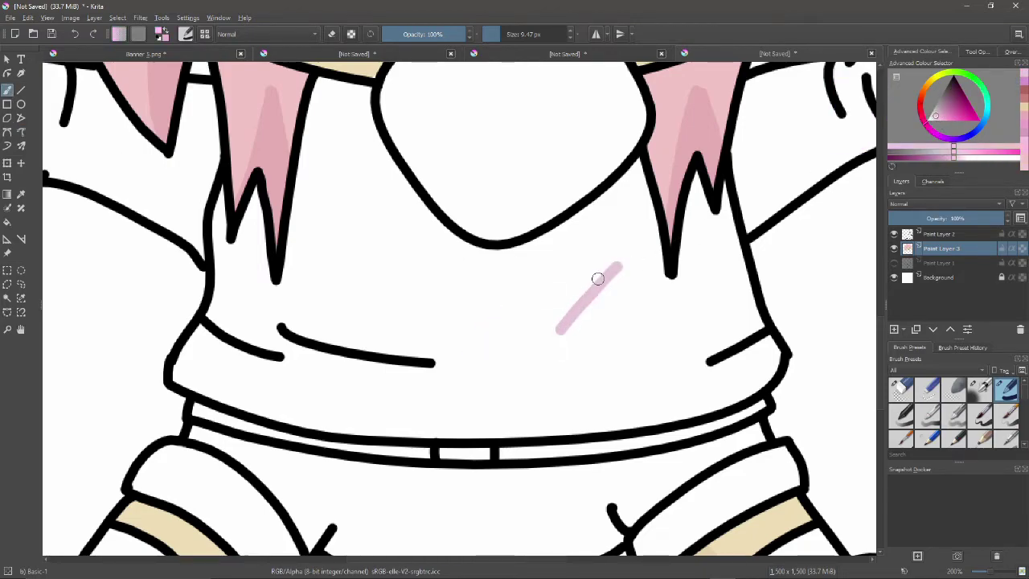
# Fill the sweater's torso with the pale mauve, using a large brush inside and a small one along the outlines
pyautogui.click(512, 34)
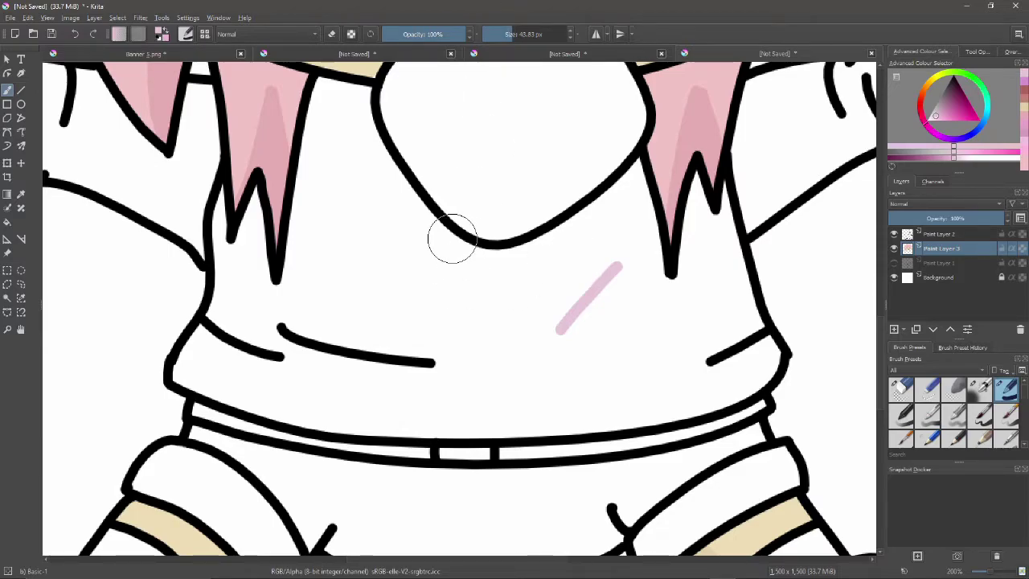
pyautogui.moveTo(522, 330)
pyautogui.mouseDown()
pyautogui.moveTo(615, 202)
pyautogui.moveTo(616, 314)
pyautogui.moveTo(704, 235)
pyautogui.moveTo(718, 245)
pyautogui.moveTo(703, 386)
pyautogui.moveTo(303, 410)
pyautogui.moveTo(214, 334)
pyautogui.moveTo(523, 349)
pyautogui.moveTo(666, 324)
pyautogui.moveTo(311, 245)
pyautogui.moveTo(328, 108)
pyautogui.moveTo(345, 96)
pyautogui.moveTo(367, 161)
pyautogui.moveTo(409, 220)
pyautogui.moveTo(354, 205)
pyautogui.moveTo(344, 178)
pyautogui.mouseUp()
pyautogui.keyDown('shift'); pyautogui.moveTo(268, 366); pyautogui.dragTo(208, 366); pyautogui.keyUp('shift')
pyautogui.moveTo(222, 300); pyautogui.dragTo(215, 264)
pyautogui.moveTo(220, 189)
pyautogui.mouseDown()
pyautogui.moveTo(226, 257)
pyautogui.moveTo(253, 198)
pyautogui.moveTo(266, 254)
pyautogui.mouseUp()
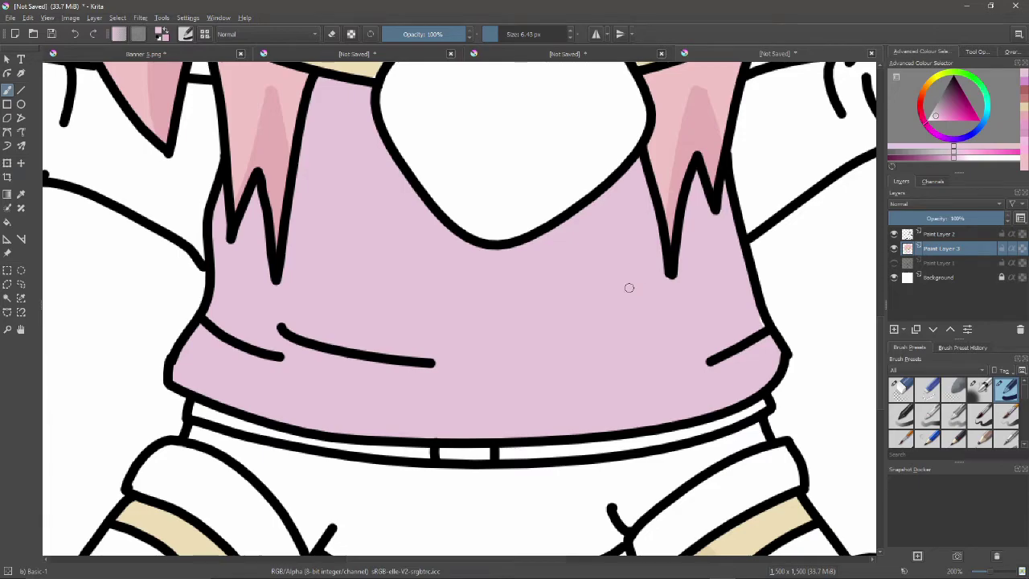
# Fill both sleeves of the sweater with the same pale mauve
pyautogui.moveTo(418, 277)
pyautogui.mouseDown()
pyautogui.moveTo(852, 278)
pyautogui.moveTo(852, 390)
pyautogui.mouseUp()
pyautogui.click(507, 34)
pyautogui.moveTo(487, 186)
pyautogui.mouseDown()
pyautogui.moveTo(452, 280)
pyautogui.moveTo(493, 195)
pyautogui.moveTo(526, 197)
pyautogui.moveTo(571, 256)
pyautogui.moveTo(597, 271)
pyautogui.mouseUp()
pyautogui.hotkey('ctrl', 'z')
pyautogui.moveTo(478, 218)
pyautogui.mouseDown()
pyautogui.moveTo(524, 193)
pyautogui.moveTo(472, 180)
pyautogui.moveTo(444, 274)
pyautogui.moveTo(488, 255)
pyautogui.moveTo(505, 223)
pyautogui.moveTo(539, 212)
pyautogui.moveTo(557, 244)
pyautogui.moveTo(608, 279)
pyautogui.moveTo(632, 205)
pyautogui.moveTo(643, 234)
pyautogui.moveTo(612, 279)
pyautogui.moveTo(616, 305)
pyautogui.moveTo(641, 277)
pyautogui.moveTo(636, 366)
pyautogui.moveTo(587, 322)
pyautogui.moveTo(504, 285)
pyautogui.moveTo(526, 259)
pyautogui.moveTo(598, 309)
pyautogui.mouseUp()
pyautogui.hotkey('ctrl', 'z')
pyautogui.press('m')
pyautogui.moveTo(434, 229)
pyautogui.mouseDown()
pyautogui.moveTo(439, 277)
pyautogui.moveTo(426, 344)
pyautogui.moveTo(599, 239)
pyautogui.moveTo(571, 183)
pyautogui.moveTo(441, 197)
pyautogui.moveTo(447, 240)
pyautogui.moveTo(568, 233)
pyautogui.mouseUp()
# Choose a slightly darker mauve and shade the upper parts and cuff folds of both sleeves
pyautogui.click(939, 113)
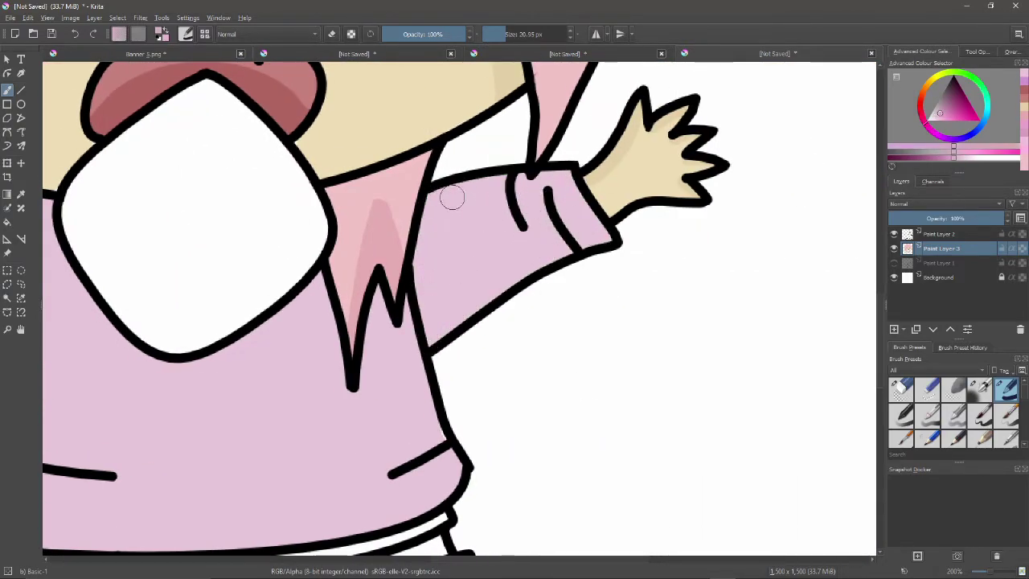
pyautogui.moveTo(413, 252)
pyautogui.mouseDown()
pyautogui.moveTo(430, 234)
pyautogui.moveTo(575, 187)
pyautogui.moveTo(427, 191)
pyautogui.mouseUp()
pyautogui.click(502, 36)
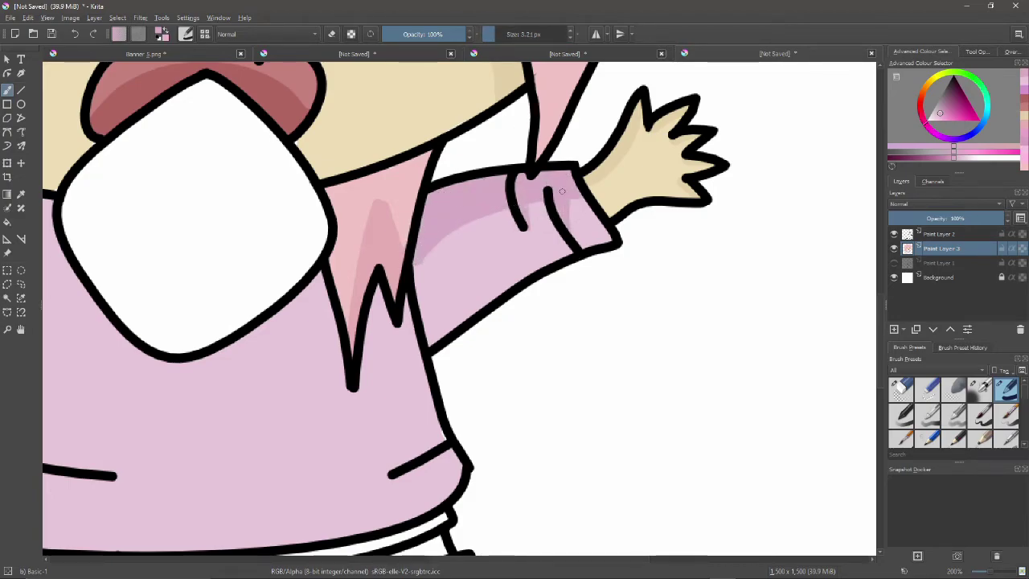
pyautogui.moveTo(490, 561); pyautogui.dragTo(352, 561)
pyautogui.click(500, 32)
pyautogui.moveTo(365, 188)
pyautogui.mouseDown()
pyautogui.moveTo(451, 230)
pyautogui.moveTo(422, 190)
pyautogui.moveTo(359, 216)
pyautogui.moveTo(388, 194)
pyautogui.moveTo(513, 233)
pyautogui.moveTo(519, 203)
pyautogui.mouseUp()
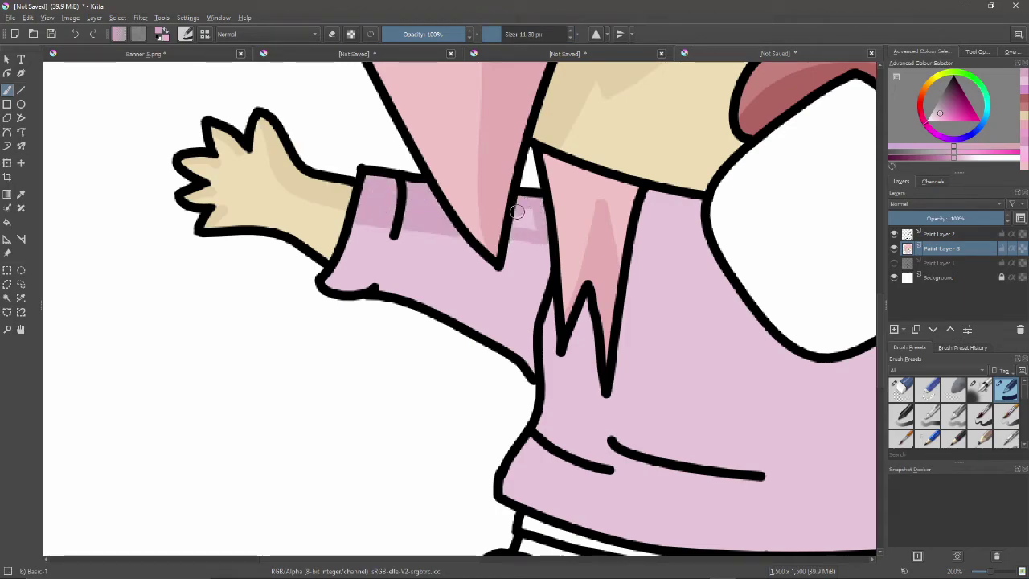
pyautogui.click(494, 34)
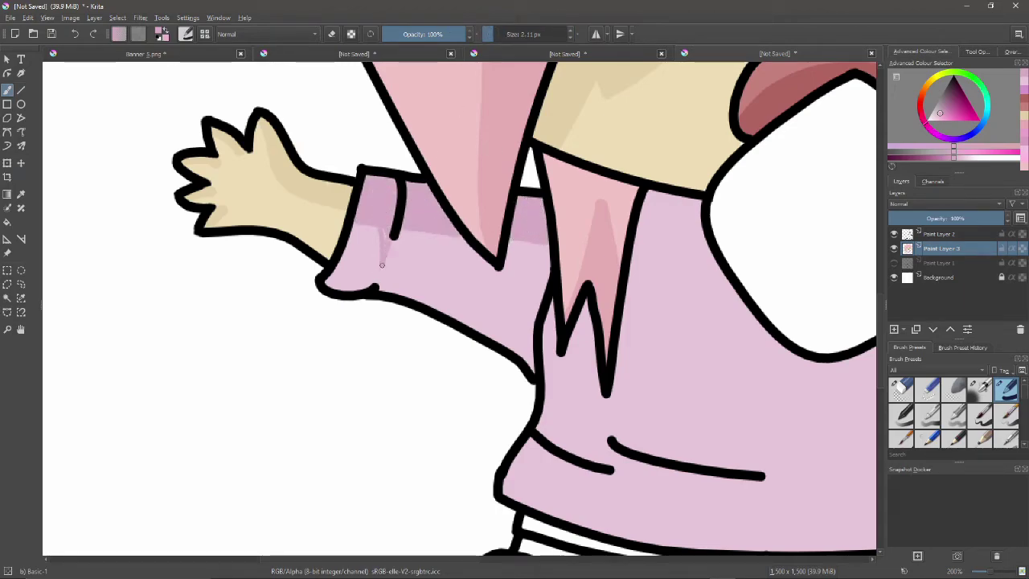
# Shade the sweater below the chin and along the lower edges of the diamond shape in the darker mauve
pyautogui.click(507, 33)
pyautogui.moveTo(450, 560); pyautogui.dragTo(521, 559)
pyautogui.moveTo(384, 200)
pyautogui.mouseDown()
pyautogui.moveTo(383, 254)
pyautogui.moveTo(423, 241)
pyautogui.moveTo(400, 221)
pyautogui.mouseUp()
pyautogui.click(499, 34)
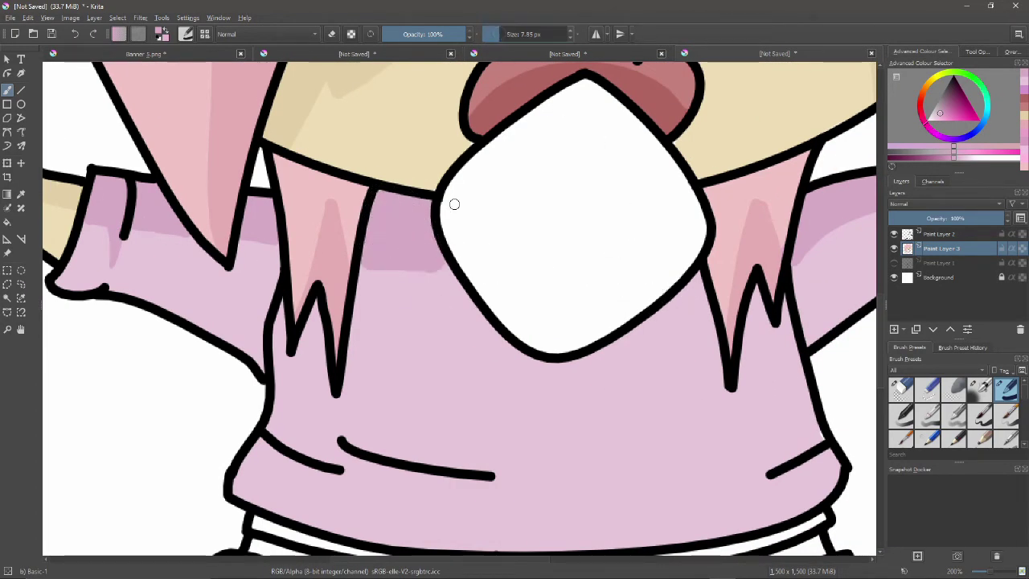
pyautogui.moveTo(425, 273)
pyautogui.mouseDown()
pyautogui.moveTo(462, 325)
pyautogui.moveTo(592, 390)
pyautogui.moveTo(703, 297)
pyautogui.mouseUp()
pyautogui.moveTo(608, 344)
pyautogui.mouseDown()
pyautogui.moveTo(629, 362)
pyautogui.moveTo(681, 312)
pyautogui.moveTo(699, 275)
pyautogui.moveTo(641, 326)
pyautogui.mouseUp()
pyautogui.moveTo(438, 277)
pyautogui.mouseDown()
pyautogui.moveTo(498, 354)
pyautogui.moveTo(586, 388)
pyautogui.moveTo(690, 330)
pyautogui.mouseUp()
pyautogui.keyDown('ctrl'); pyautogui.click(710, 305); pyautogui.keyUp('ctrl')
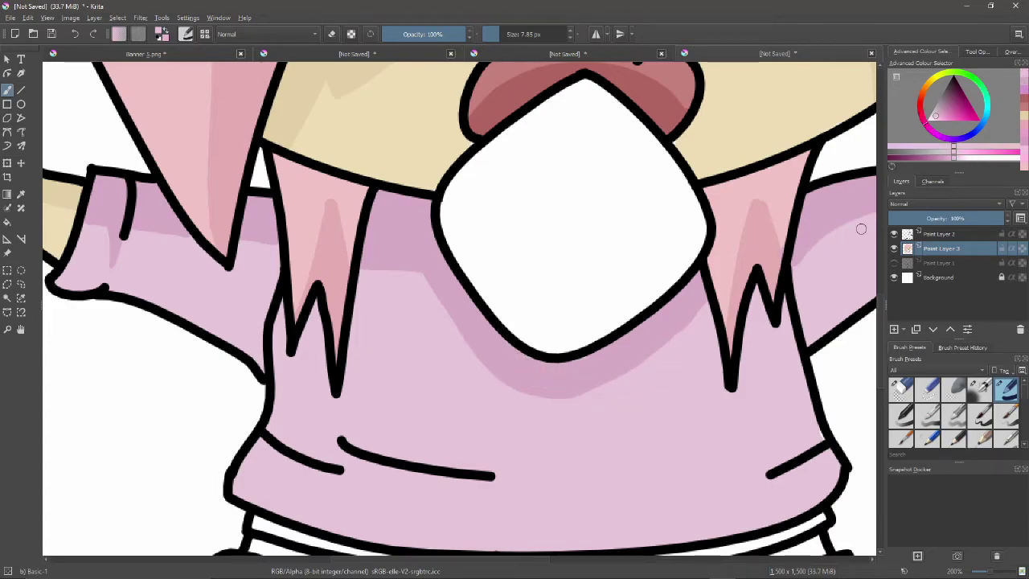
# Paint darker mauve shadows on the sweater beneath the hanging hair locks on both sides
pyautogui.keyDown('ctrl'); pyautogui.click(424, 284); pyautogui.keyUp('ctrl')
pyautogui.moveTo(279, 325)
pyautogui.mouseDown()
pyautogui.moveTo(288, 356)
pyautogui.moveTo(306, 335)
pyautogui.moveTo(298, 365)
pyautogui.moveTo(314, 313)
pyautogui.moveTo(329, 411)
pyautogui.mouseUp()
pyautogui.moveTo(397, 271)
pyautogui.mouseDown()
pyautogui.moveTo(333, 418)
pyautogui.moveTo(385, 257)
pyautogui.moveTo(370, 309)
pyautogui.mouseUp()
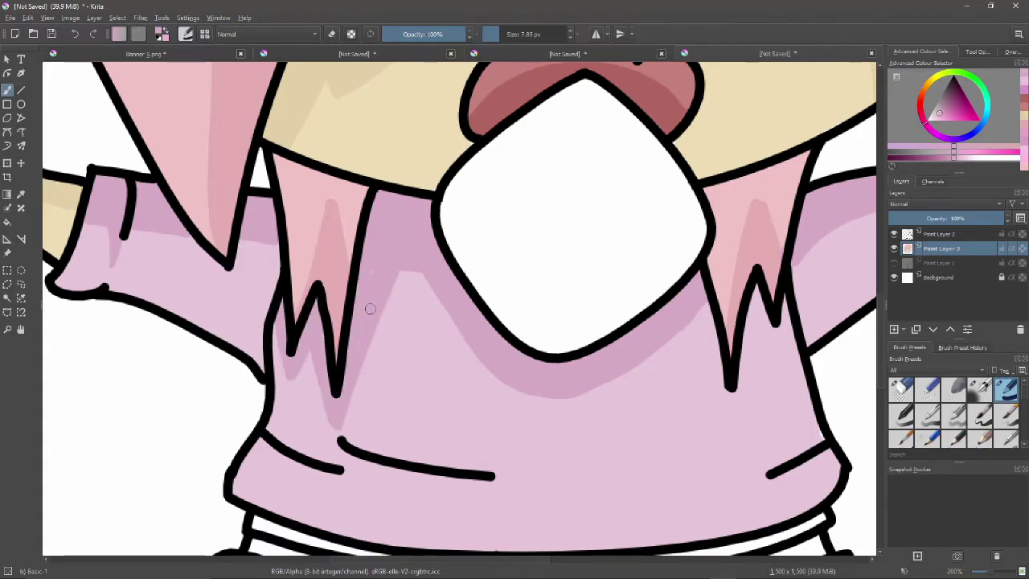
pyautogui.moveTo(692, 317)
pyautogui.mouseDown()
pyautogui.moveTo(726, 434)
pyautogui.moveTo(760, 317)
pyautogui.mouseUp()
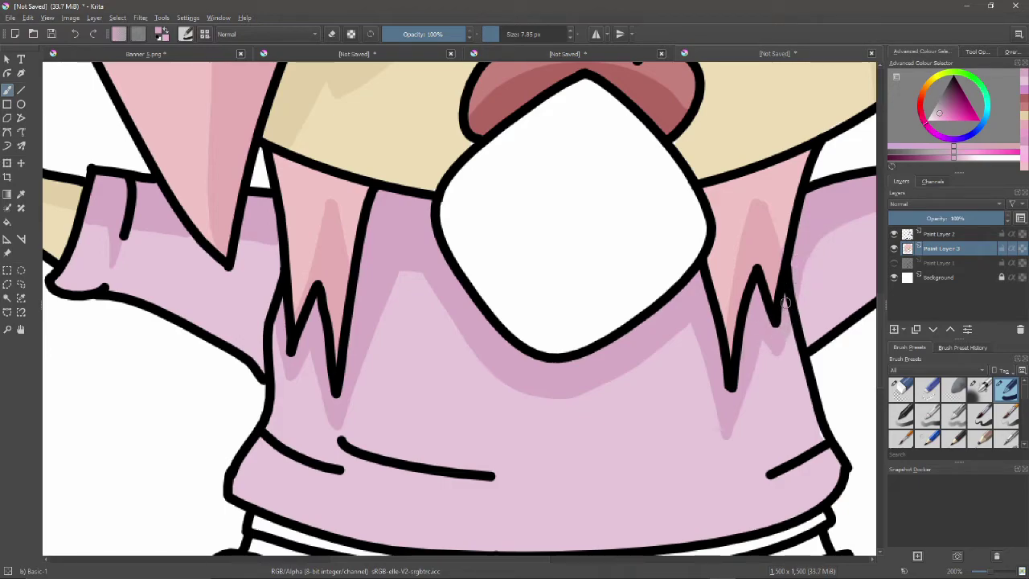
# Shade the sleeve in darker mauve between the long hair strand and the armpit
pyautogui.moveTo(258, 265)
pyautogui.mouseDown()
pyautogui.moveTo(272, 305)
pyautogui.moveTo(246, 238)
pyautogui.mouseUp()
pyautogui.hotkey('ctrl', 'z')
pyautogui.moveTo(265, 300)
pyautogui.mouseDown()
pyautogui.moveTo(248, 239)
pyautogui.moveTo(279, 283)
pyautogui.mouseUp()
# Shade beneath the fold lines near the sweater's hem in the darker mauve
pyautogui.moveTo(261, 441)
pyautogui.mouseDown()
pyautogui.moveTo(299, 469)
pyautogui.moveTo(249, 455)
pyautogui.moveTo(318, 470)
pyautogui.mouseUp()
pyautogui.hotkey('ctrl', 'z')
pyautogui.hotkey('ctrl', 'z')
pyautogui.moveTo(239, 467); pyautogui.dragTo(272, 461)
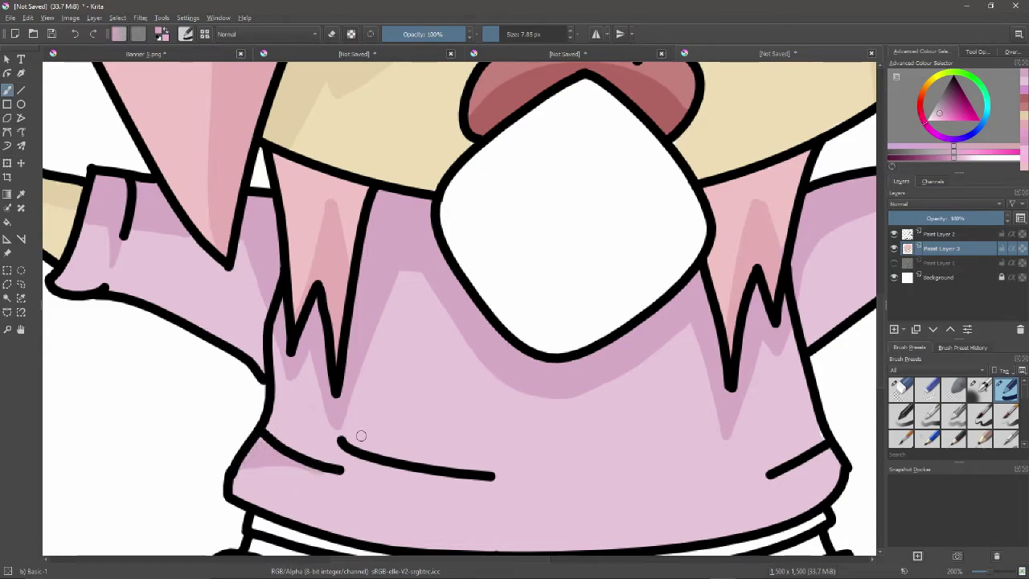
pyautogui.moveTo(342, 444)
pyautogui.mouseDown()
pyautogui.moveTo(465, 481)
pyautogui.moveTo(373, 464)
pyautogui.mouseUp()
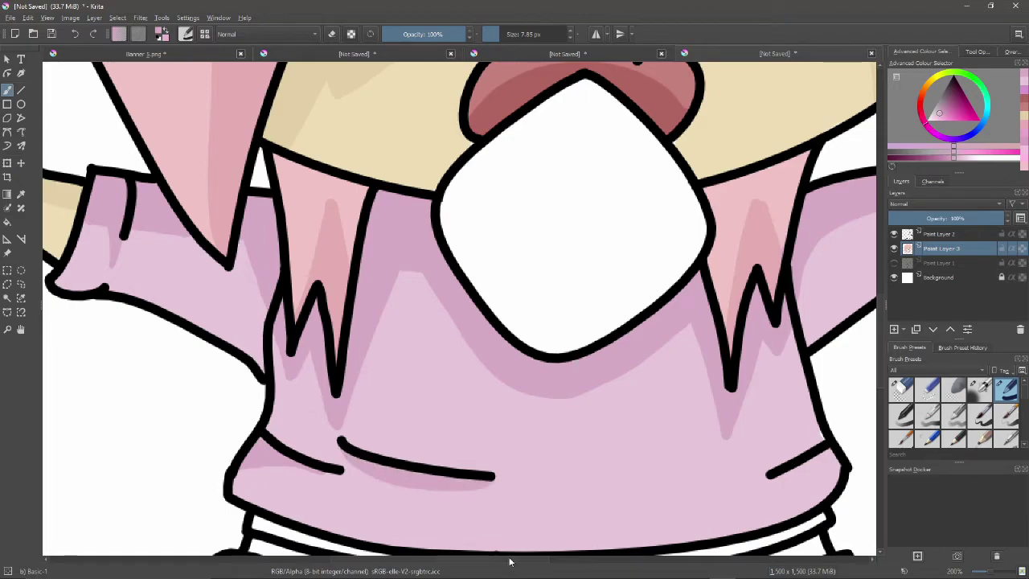
# Choose a tan brown and fill the belt and its buckle with it
pyautogui.moveTo(509, 562); pyautogui.dragTo(568, 561)
pyautogui.scroll(-3, 610, 377)
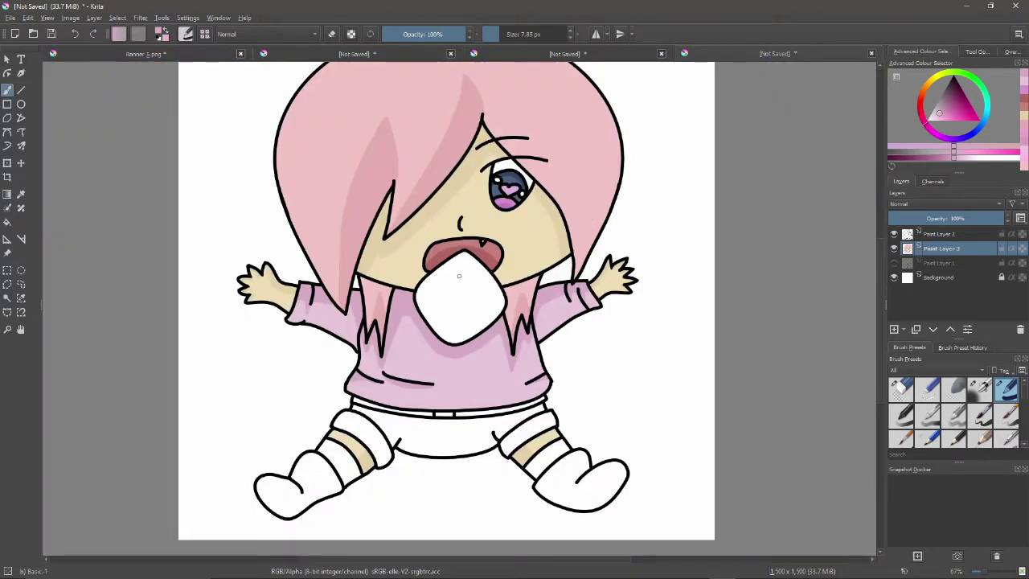
pyautogui.scroll(3, 431, 313)
pyautogui.moveTo(880, 310); pyautogui.dragTo(880, 380)
pyautogui.click(927, 85)
pyautogui.moveTo(958, 98); pyautogui.dragTo(958, 111)
pyautogui.click(955, 110)
pyautogui.moveTo(475, 265); pyautogui.dragTo(710, 235)
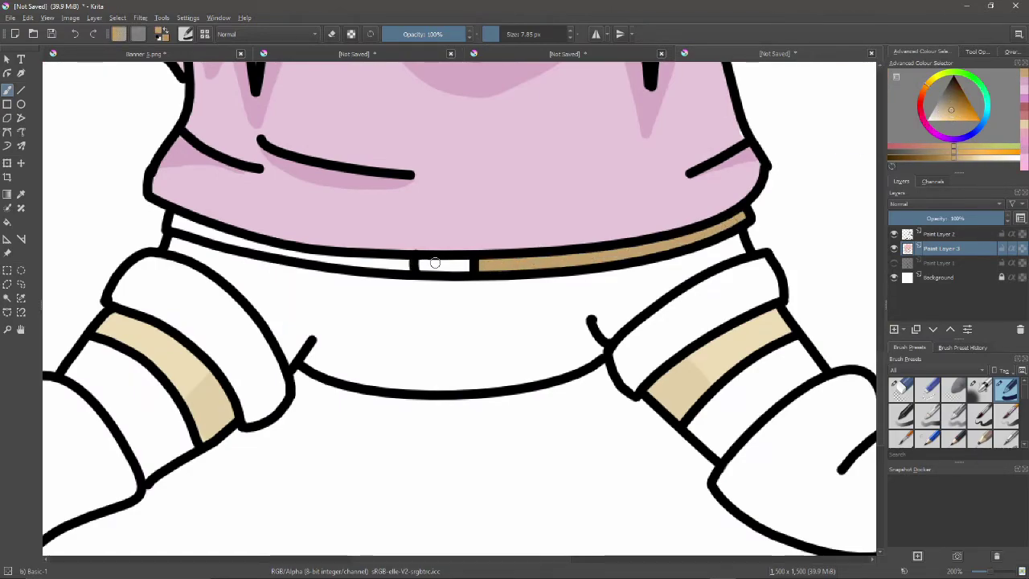
pyautogui.moveTo(420, 264); pyautogui.dragTo(440, 262)
pyautogui.moveTo(181, 220); pyautogui.dragTo(398, 263)
# Choose a darker brown and shade the belt along its length
pyautogui.click(952, 108)
pyautogui.moveTo(953, 108); pyautogui.dragTo(954, 106)
pyautogui.moveTo(480, 262); pyautogui.dragTo(694, 230)
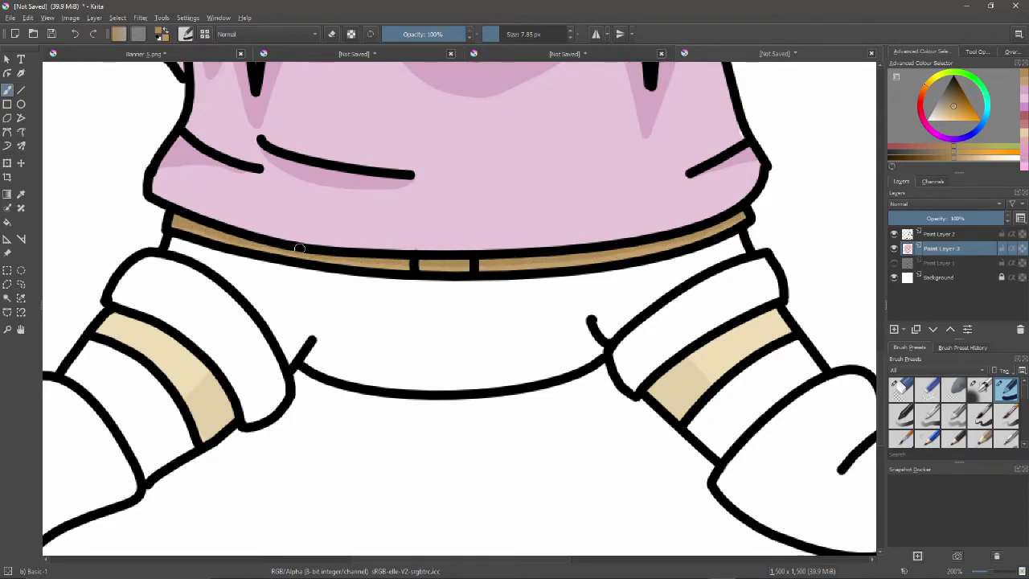
# Choose a medium blue and fill the shorts with it up to the belt and leg cuffs
pyautogui.scroll(-2, 689, 269)
pyautogui.moveTo(982, 109); pyautogui.dragTo(978, 125)
pyautogui.click(956, 113)
pyautogui.moveTo(470, 242); pyautogui.dragTo(459, 287)
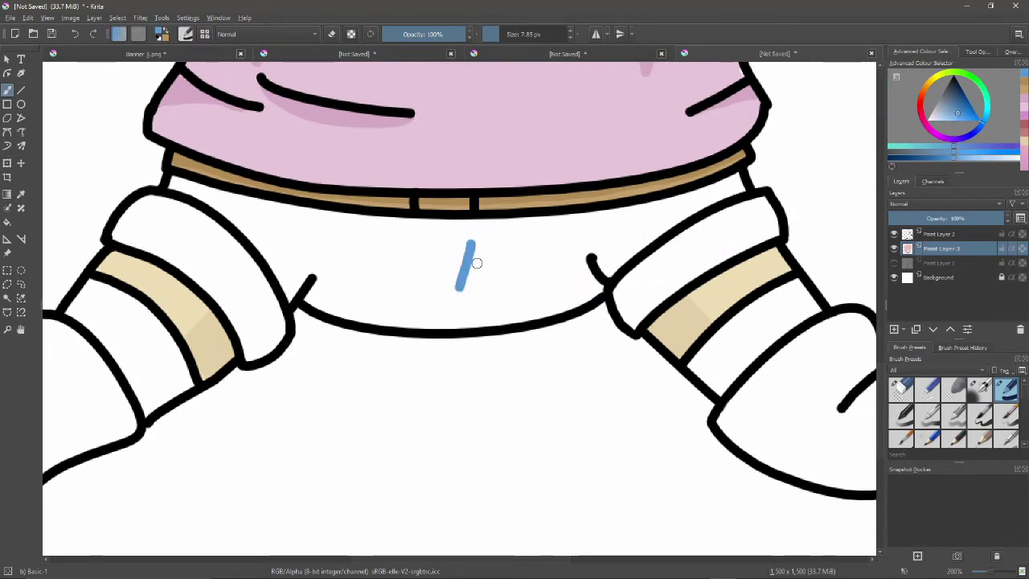
pyautogui.hotkey('ctrl', 'z')
pyautogui.click(513, 33)
pyautogui.moveTo(286, 231)
pyautogui.mouseDown()
pyautogui.moveTo(306, 281)
pyautogui.moveTo(483, 302)
pyautogui.moveTo(591, 241)
pyautogui.moveTo(318, 229)
pyautogui.moveTo(595, 256)
pyautogui.mouseUp()
pyautogui.moveTo(620, 212)
pyautogui.mouseDown()
pyautogui.moveTo(675, 221)
pyautogui.moveTo(739, 183)
pyautogui.mouseUp()
pyautogui.moveTo(207, 190); pyautogui.dragTo(257, 227)
# Choose a lighter, greyer blue and fill the rolled cuffs on both legs of the shorts
pyautogui.click(948, 115)
pyautogui.click(948, 114)
pyautogui.moveTo(652, 270)
pyautogui.mouseDown()
pyautogui.moveTo(674, 250)
pyautogui.moveTo(620, 314)
pyautogui.moveTo(709, 259)
pyautogui.moveTo(658, 259)
pyautogui.moveTo(748, 237)
pyautogui.moveTo(771, 207)
pyautogui.moveTo(708, 215)
pyautogui.moveTo(764, 218)
pyautogui.mouseUp()
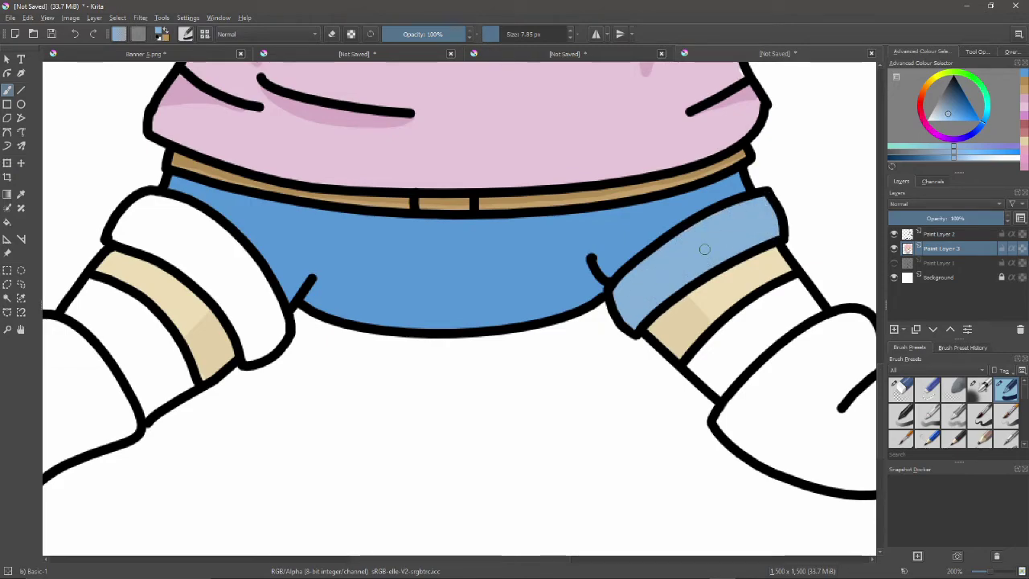
pyautogui.click(508, 33)
pyautogui.moveTo(176, 218)
pyautogui.mouseDown()
pyautogui.moveTo(165, 212)
pyautogui.moveTo(266, 328)
pyautogui.moveTo(202, 243)
pyautogui.mouseUp()
# Choose a darker blue and shade the shorts along their lower edge between the legs
pyautogui.click(958, 112)
pyautogui.click(958, 107)
pyautogui.moveTo(493, 241); pyautogui.dragTo(481, 262)
pyautogui.hotkey('ctrl', 'z')
pyautogui.click(498, 33)
pyautogui.moveTo(317, 311)
pyautogui.mouseDown()
pyautogui.moveTo(564, 284)
pyautogui.moveTo(314, 280)
pyautogui.moveTo(346, 315)
pyautogui.moveTo(492, 326)
pyautogui.mouseUp()
pyautogui.click(21, 131)
pyautogui.hotkey('ctrl', 'z')
pyautogui.click(7, 90)
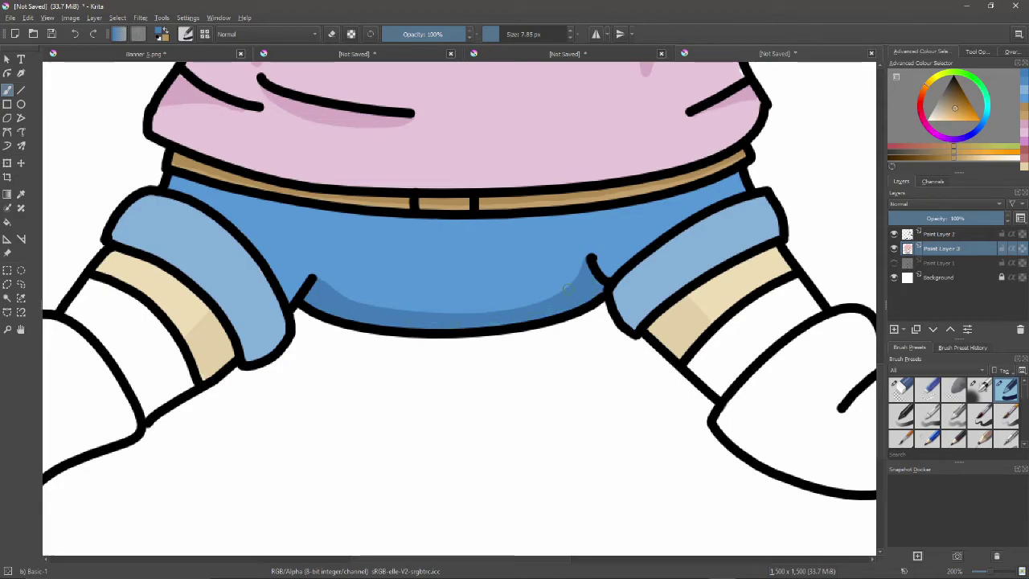
# Shade the shorts in the darker blue below the belt and alongside both leg cuffs
pyautogui.moveTo(177, 177)
pyautogui.mouseDown()
pyautogui.moveTo(241, 207)
pyautogui.moveTo(406, 238)
pyautogui.moveTo(733, 192)
pyautogui.moveTo(547, 224)
pyautogui.moveTo(391, 235)
pyautogui.mouseUp()
pyautogui.moveTo(277, 213)
pyautogui.mouseDown()
pyautogui.moveTo(363, 230)
pyautogui.moveTo(408, 223)
pyautogui.moveTo(344, 224)
pyautogui.mouseUp()
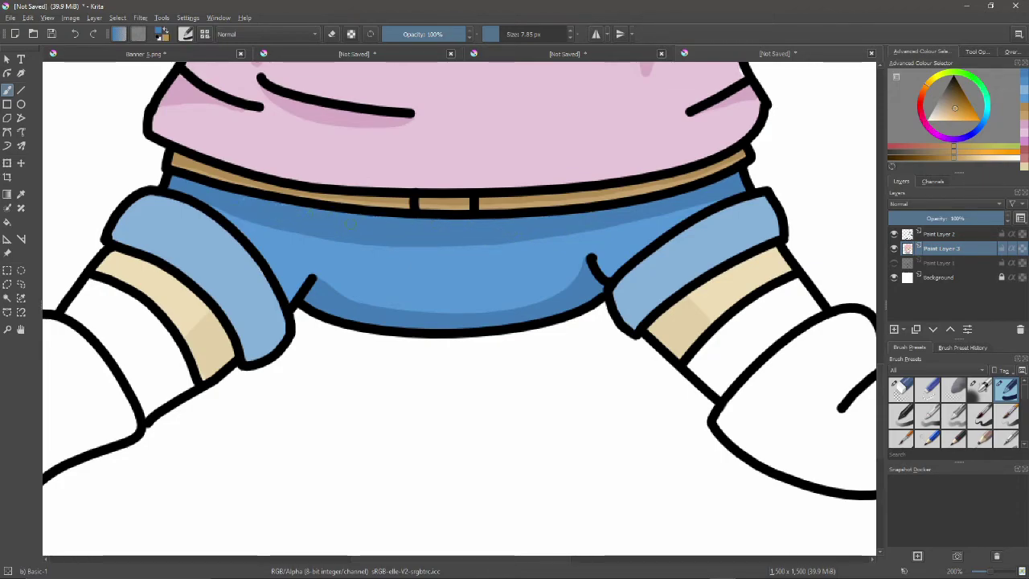
pyautogui.moveTo(229, 213); pyautogui.dragTo(281, 273)
pyautogui.moveTo(245, 221); pyautogui.dragTo(298, 285)
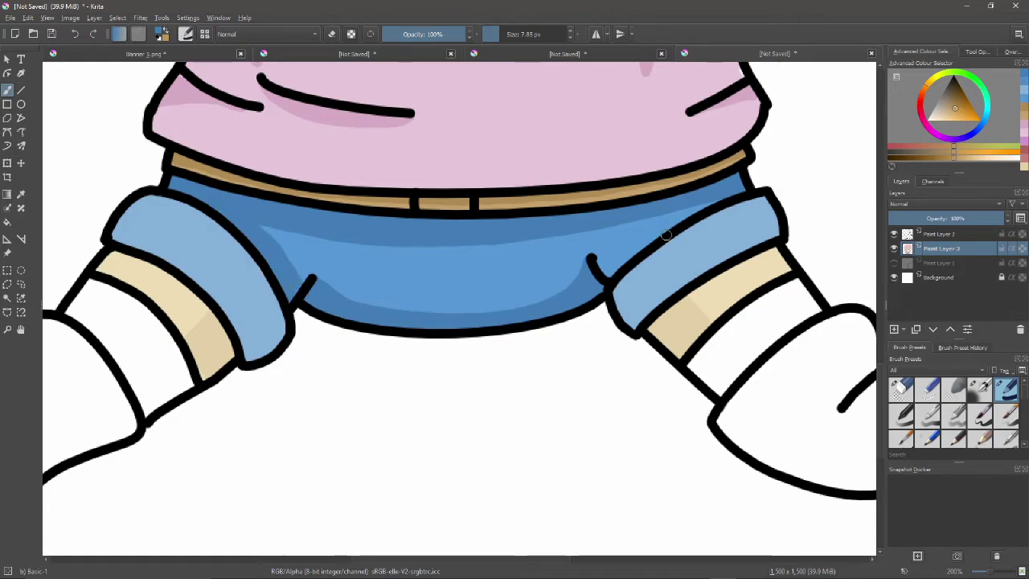
pyautogui.moveTo(696, 209); pyautogui.dragTo(603, 273)
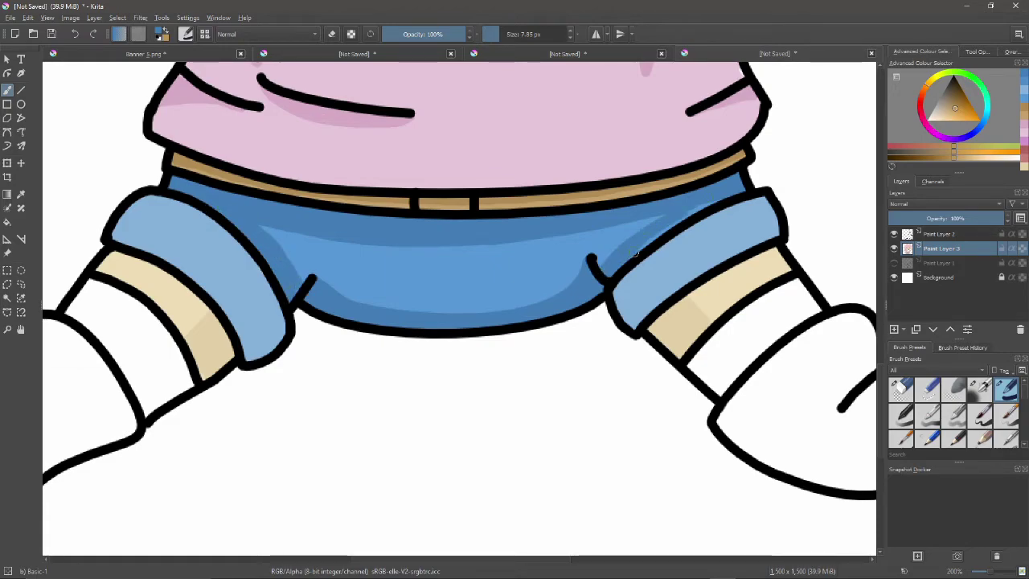
# Choose a very pale lilac and fill the sock bands above both shoes with it
pyautogui.scroll(-3, 559, 276)
pyautogui.moveTo(880, 330)
pyautogui.mouseDown()
pyautogui.moveTo(875, 292)
pyautogui.moveTo(878, 330)
pyautogui.mouseUp()
pyautogui.scroll(2, 328, 298)
pyautogui.scroll(1, 324, 287)
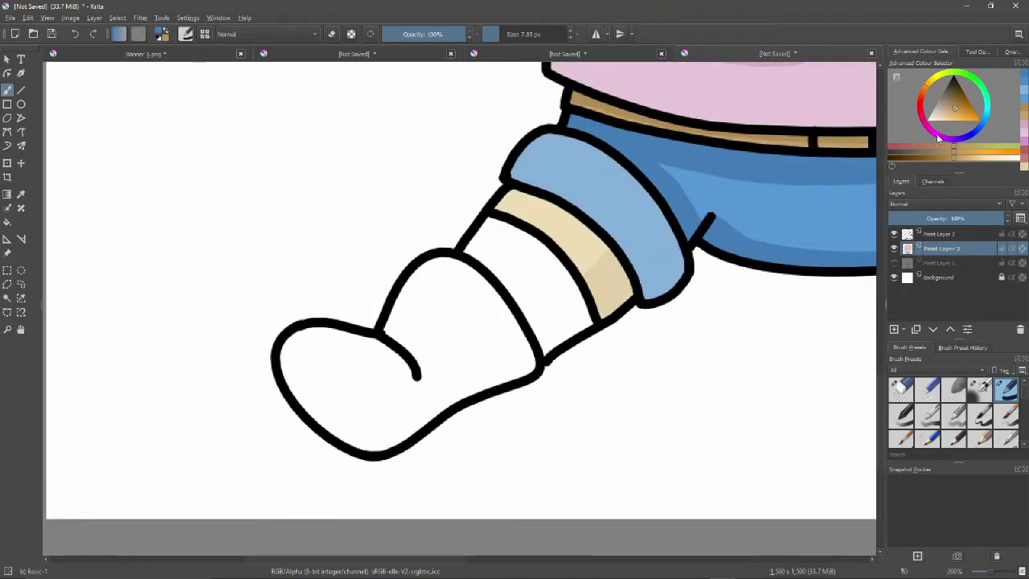
pyautogui.click(937, 138)
pyautogui.click(931, 119)
pyautogui.moveTo(483, 225)
pyautogui.mouseDown()
pyautogui.moveTo(520, 298)
pyautogui.moveTo(546, 300)
pyautogui.moveTo(552, 338)
pyautogui.moveTo(582, 322)
pyautogui.moveTo(580, 308)
pyautogui.moveTo(561, 313)
pyautogui.moveTo(509, 235)
pyautogui.mouseUp()
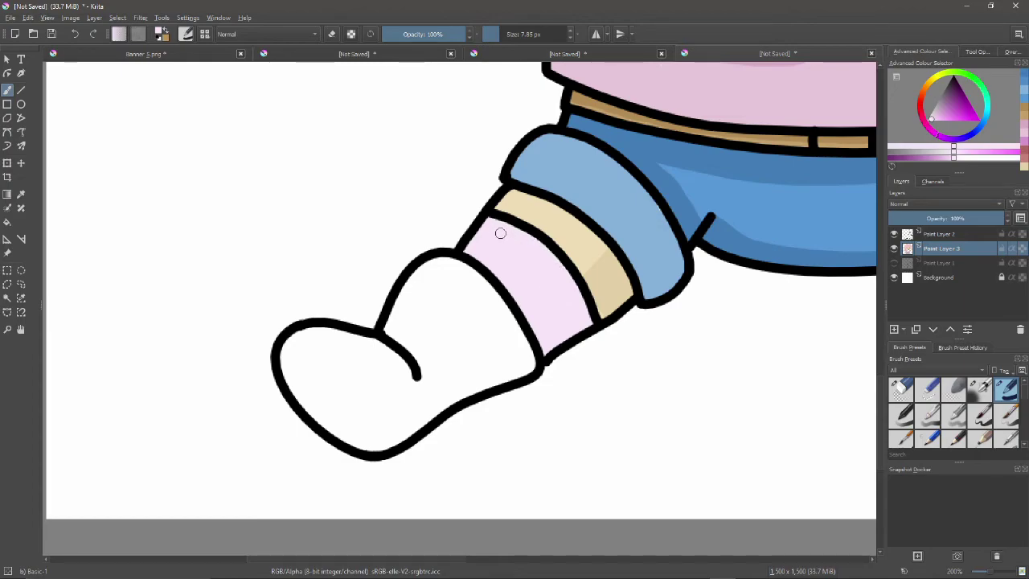
pyautogui.moveTo(441, 559); pyautogui.dragTo(576, 559)
pyautogui.click(512, 34)
pyautogui.moveTo(635, 265)
pyautogui.mouseDown()
pyautogui.moveTo(614, 298)
pyautogui.moveTo(672, 250)
pyautogui.moveTo(646, 248)
pyautogui.moveTo(683, 231)
pyautogui.mouseUp()
# Choose a darker lilac and shade the inner ends of the sock bands on both legs
pyautogui.click(935, 117)
pyautogui.click(503, 36)
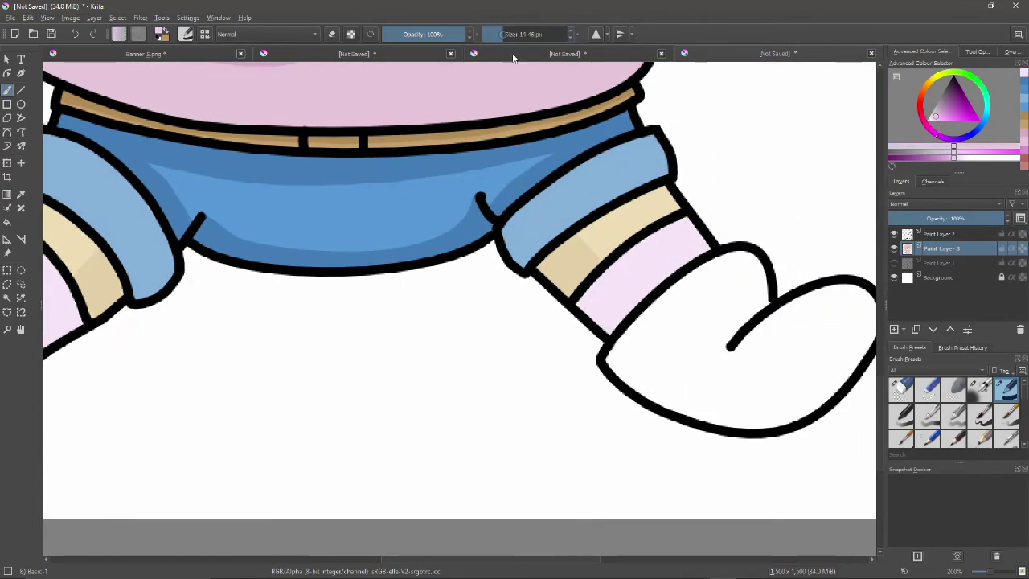
pyautogui.press('m')
pyautogui.moveTo(474, 290)
pyautogui.mouseDown()
pyautogui.moveTo(432, 330)
pyautogui.moveTo(460, 327)
pyautogui.moveTo(486, 313)
pyautogui.mouseUp()
# Choose a medium brown and fill both shoes with it using an enlarged brush
pyautogui.click(926, 84)
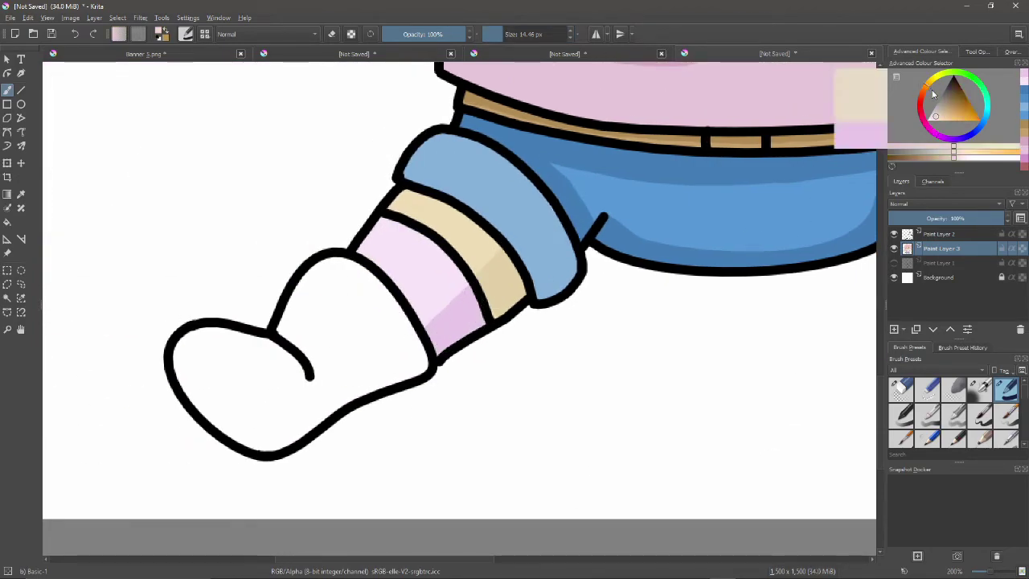
pyautogui.click(953, 103)
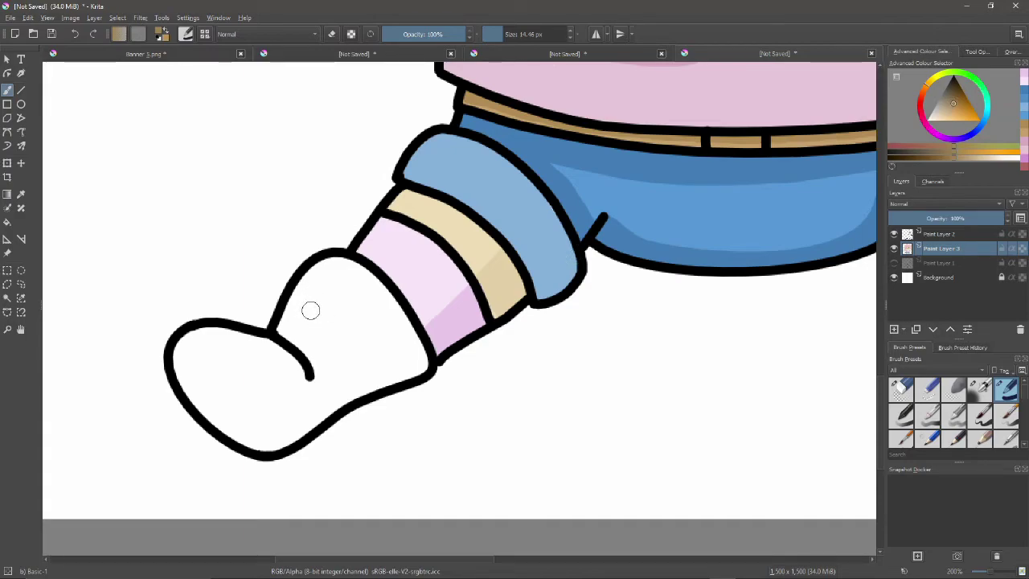
pyautogui.press(']')
pyautogui.press(']')
pyautogui.press(']')
pyautogui.moveTo(313, 277)
pyautogui.mouseDown()
pyautogui.moveTo(299, 322)
pyautogui.moveTo(358, 322)
pyautogui.moveTo(406, 361)
pyautogui.moveTo(251, 430)
pyautogui.moveTo(201, 354)
pyautogui.moveTo(361, 349)
pyautogui.mouseUp()
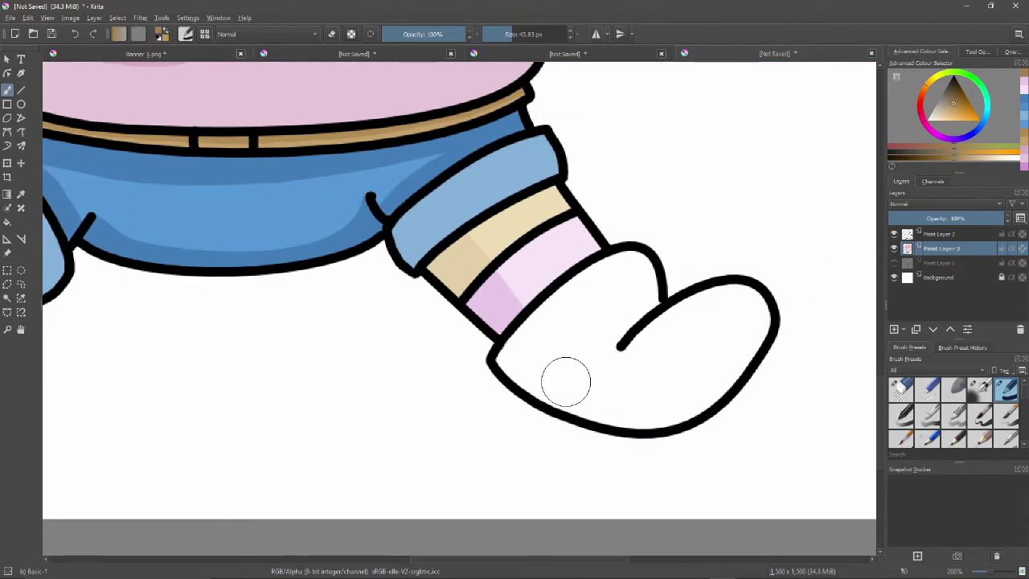
pyautogui.moveTo(566, 381)
pyautogui.mouseDown()
pyautogui.moveTo(582, 289)
pyautogui.moveTo(590, 341)
pyautogui.moveTo(635, 410)
pyautogui.moveTo(750, 307)
pyautogui.moveTo(627, 366)
pyautogui.mouseUp()
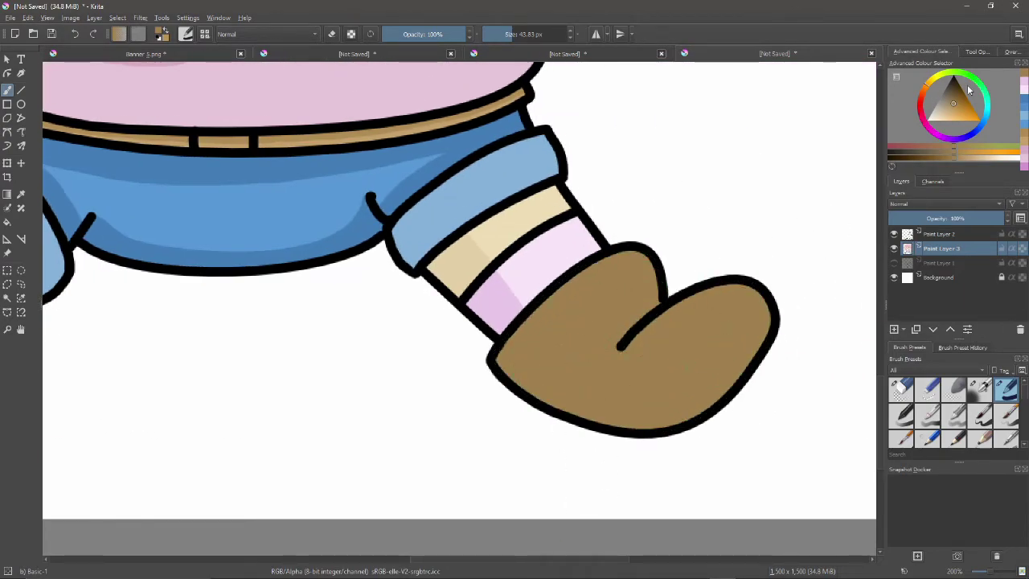
# Choose a darker brown and shade one shoe along its sole from the heel around to the toe tip
pyautogui.click(954, 98)
pyautogui.moveTo(584, 329); pyautogui.dragTo(576, 359)
pyautogui.hotkey('ctrl', 'z')
pyautogui.moveTo(522, 319)
pyautogui.mouseDown()
pyautogui.moveTo(643, 414)
pyautogui.moveTo(675, 426)
pyautogui.moveTo(562, 393)
pyautogui.moveTo(655, 430)
pyautogui.mouseUp()
pyautogui.moveTo(554, 378)
pyautogui.mouseDown()
pyautogui.moveTo(615, 412)
pyautogui.moveTo(737, 365)
pyautogui.mouseUp()
pyautogui.hotkey('ctrl', 'z')
pyautogui.moveTo(641, 406)
pyautogui.mouseDown()
pyautogui.moveTo(697, 395)
pyautogui.moveTo(752, 354)
pyautogui.mouseUp()
pyautogui.moveTo(733, 384); pyautogui.dragTo(677, 414)
pyautogui.moveTo(755, 346); pyautogui.dragTo(769, 323)
# Shade the same shoe in darker brown along the top of the toe and the front of the ankle
pyautogui.moveTo(625, 347); pyautogui.dragTo(668, 318)
pyautogui.hotkey('ctrl', 'z')
pyautogui.moveTo(624, 346)
pyautogui.mouseDown()
pyautogui.moveTo(710, 311)
pyautogui.moveTo(756, 324)
pyautogui.mouseUp()
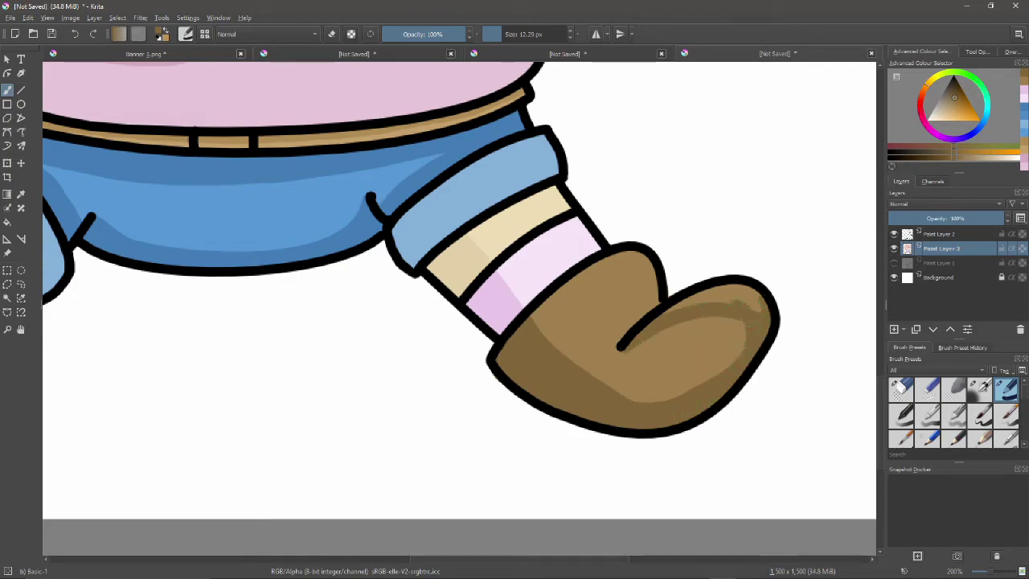
pyautogui.hotkey('ctrl', 'z')
pyautogui.moveTo(630, 253); pyautogui.dragTo(653, 304)
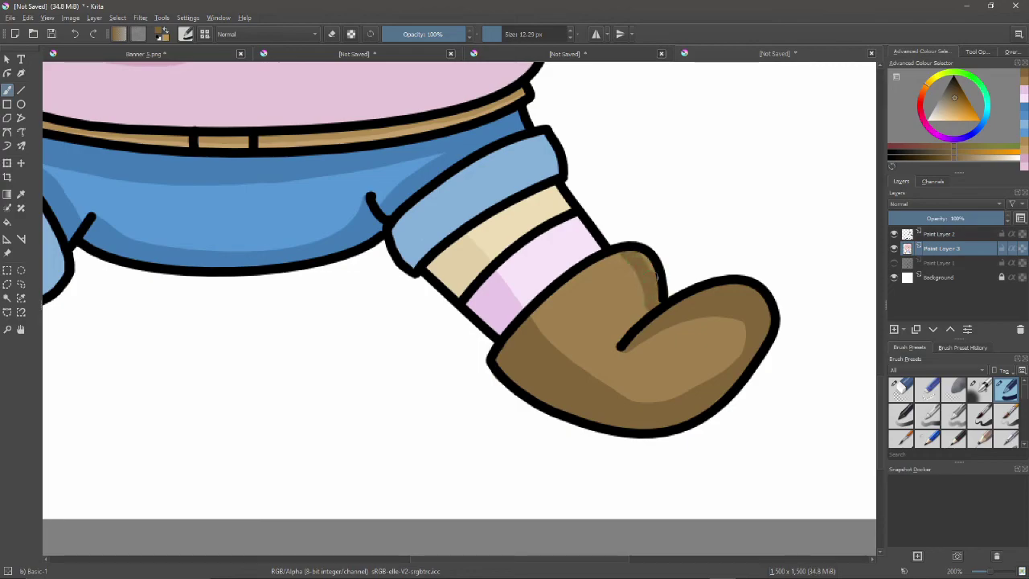
# Shade the other shoe's sole, toe and ankle front in the darker brown to match
pyautogui.press('m')
pyautogui.moveTo(463, 369)
pyautogui.mouseDown()
pyautogui.moveTo(373, 345)
pyautogui.moveTo(385, 435)
pyautogui.moveTo(431, 448)
pyautogui.moveTo(567, 359)
pyautogui.mouseUp()
pyautogui.moveTo(358, 334)
pyautogui.mouseDown()
pyautogui.moveTo(346, 354)
pyautogui.moveTo(369, 423)
pyautogui.moveTo(434, 343)
pyautogui.mouseUp()
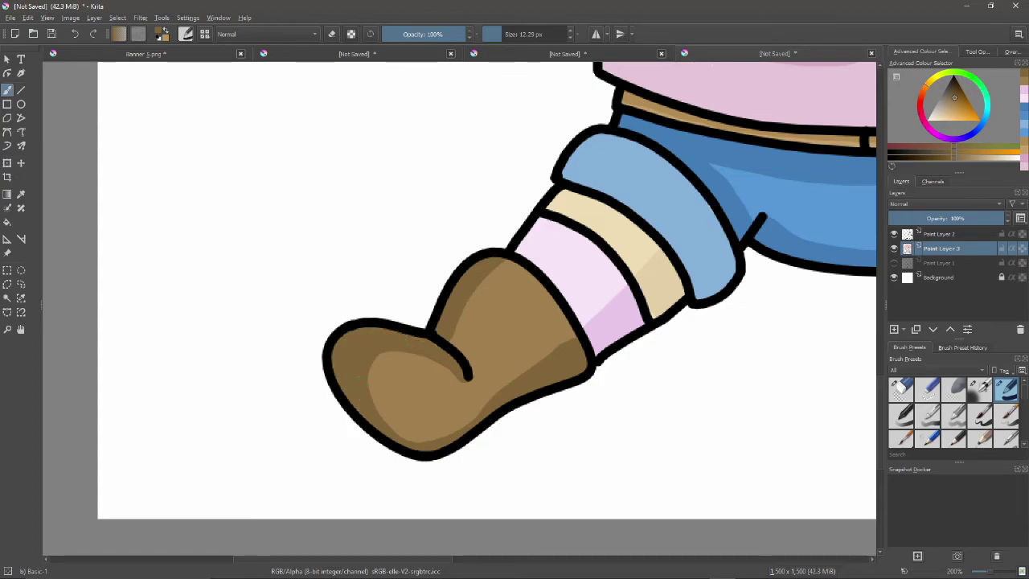
pyautogui.moveTo(367, 386); pyautogui.dragTo(480, 397)
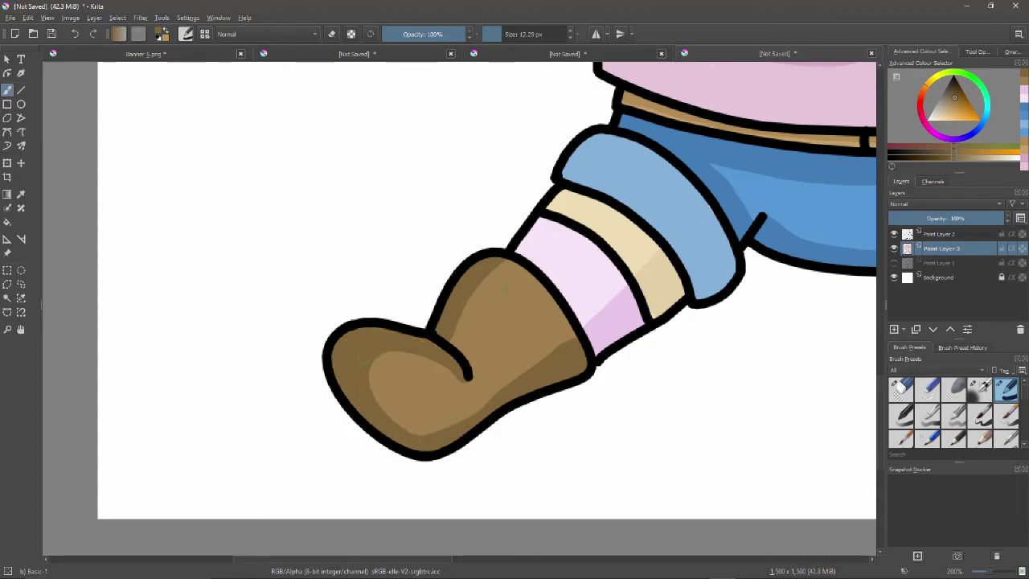
# Choose a golden brown and fill the diamond-shaped bread slice at the mouth with it, using a brush enlarged to about 63 px
pyautogui.scroll(-3, 569, 180)
pyautogui.moveTo(663, 273); pyautogui.dragTo(489, 540)
pyautogui.scroll(4, 519, 318)
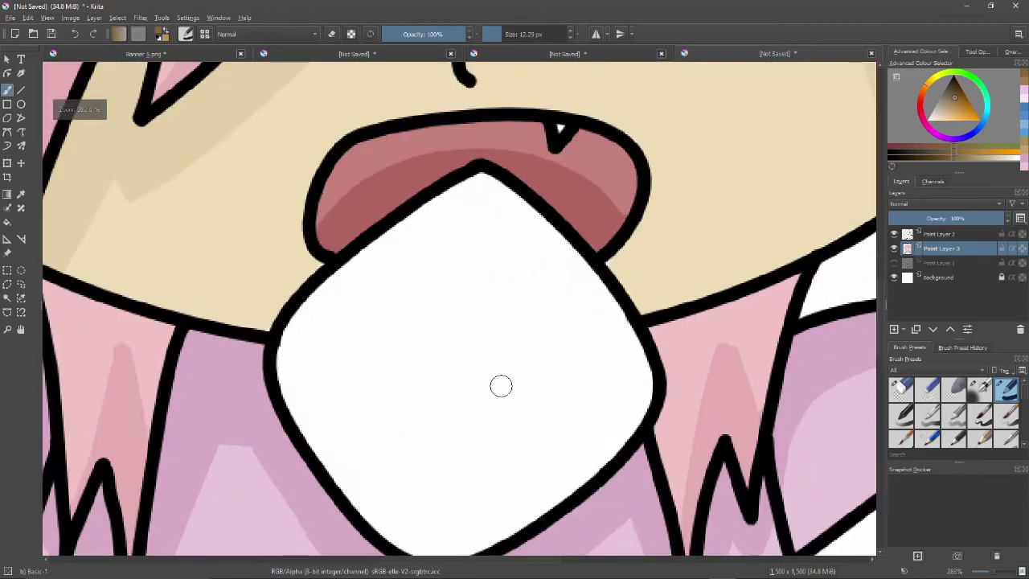
pyautogui.scroll(-1, 507, 372)
pyautogui.moveTo(955, 106); pyautogui.dragTo(955, 111)
pyautogui.moveTo(467, 230); pyautogui.dragTo(445, 283)
pyautogui.keyDown('shift'); pyautogui.moveTo(453, 166); pyautogui.dragTo(482, 166); pyautogui.keyUp('shift')
pyautogui.moveTo(498, 129)
pyautogui.mouseDown()
pyautogui.moveTo(402, 213)
pyautogui.moveTo(342, 340)
pyautogui.moveTo(466, 436)
pyautogui.moveTo(592, 349)
pyautogui.moveTo(586, 264)
pyautogui.moveTo(418, 271)
pyautogui.moveTo(540, 324)
pyautogui.mouseUp()
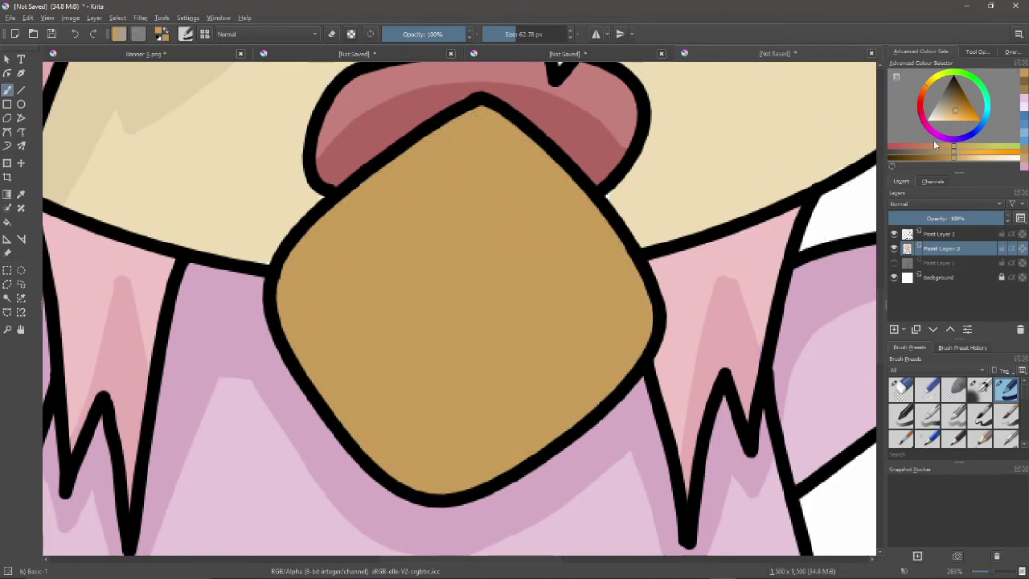
# Choose a slightly darker brown and paint the inside of the bread slice, leaving a lighter crust border around it
pyautogui.click(955, 110)
pyautogui.click(955, 106)
pyautogui.moveTo(460, 247)
pyautogui.mouseDown()
pyautogui.moveTo(443, 279)
pyautogui.moveTo(438, 193)
pyautogui.moveTo(401, 367)
pyautogui.moveTo(551, 310)
pyautogui.moveTo(472, 293)
pyautogui.moveTo(489, 202)
pyautogui.moveTo(551, 317)
pyautogui.moveTo(439, 399)
pyautogui.moveTo(556, 340)
pyautogui.moveTo(496, 233)
pyautogui.moveTo(464, 280)
pyautogui.moveTo(467, 244)
pyautogui.mouseUp()
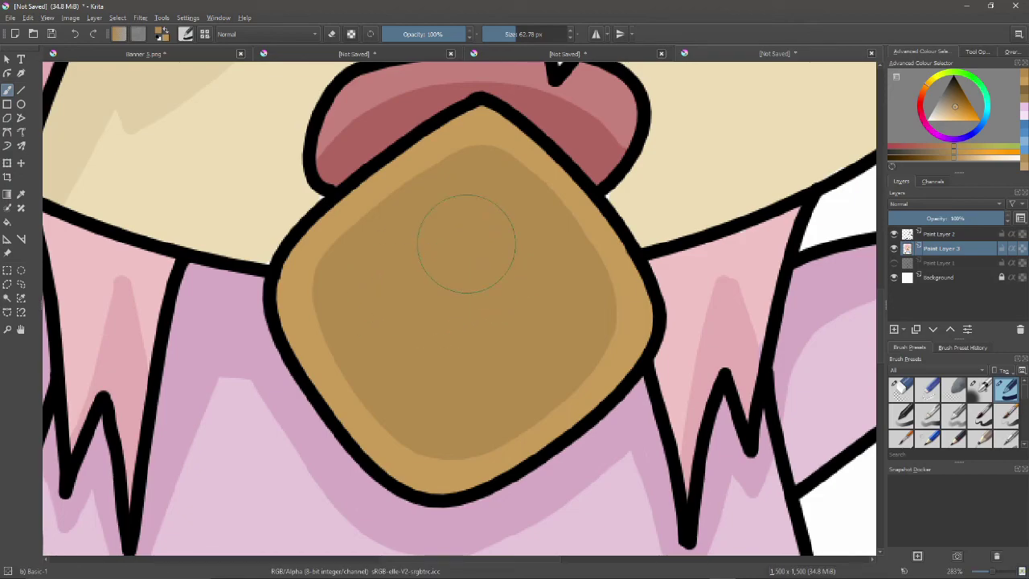
# Choose a light yellow and paint a soft airbrushed glow in the centre of the bread slice
pyautogui.scroll(-4, 466, 244)
pyautogui.scroll(4, 439, 239)
pyautogui.click(935, 80)
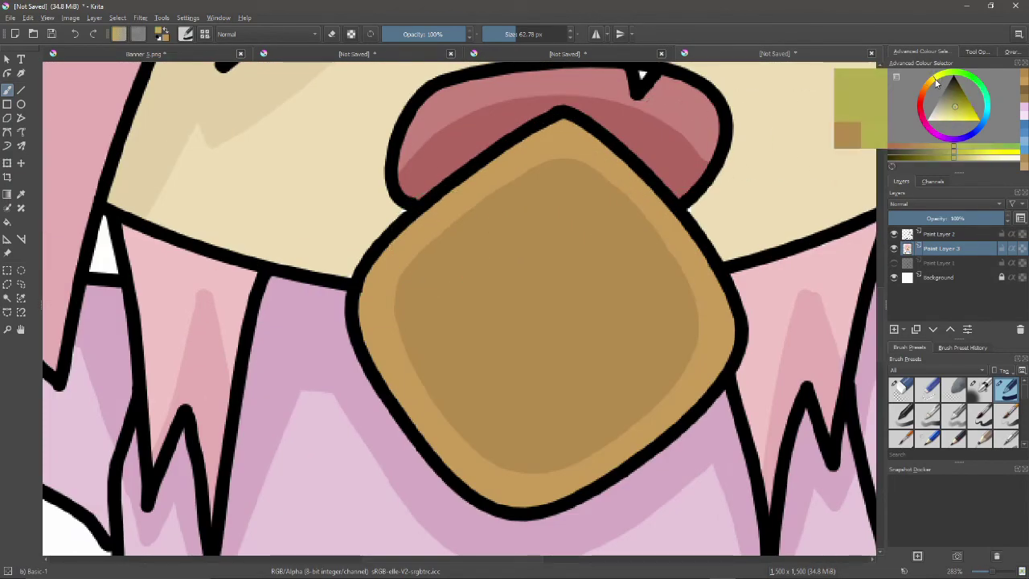
pyautogui.click(958, 115)
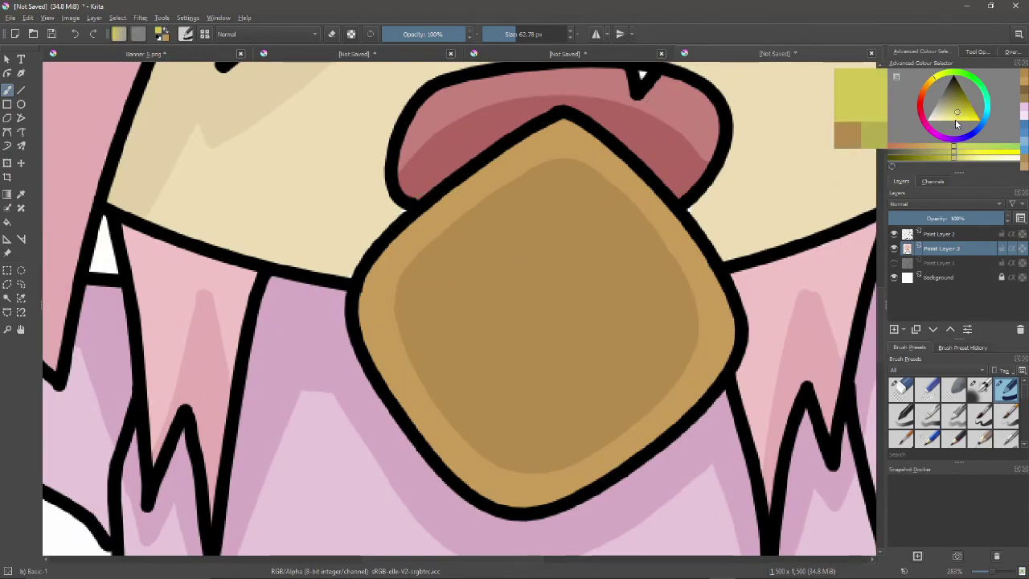
pyautogui.click(979, 390)
pyautogui.moveTo(511, 211); pyautogui.dragTo(574, 322)
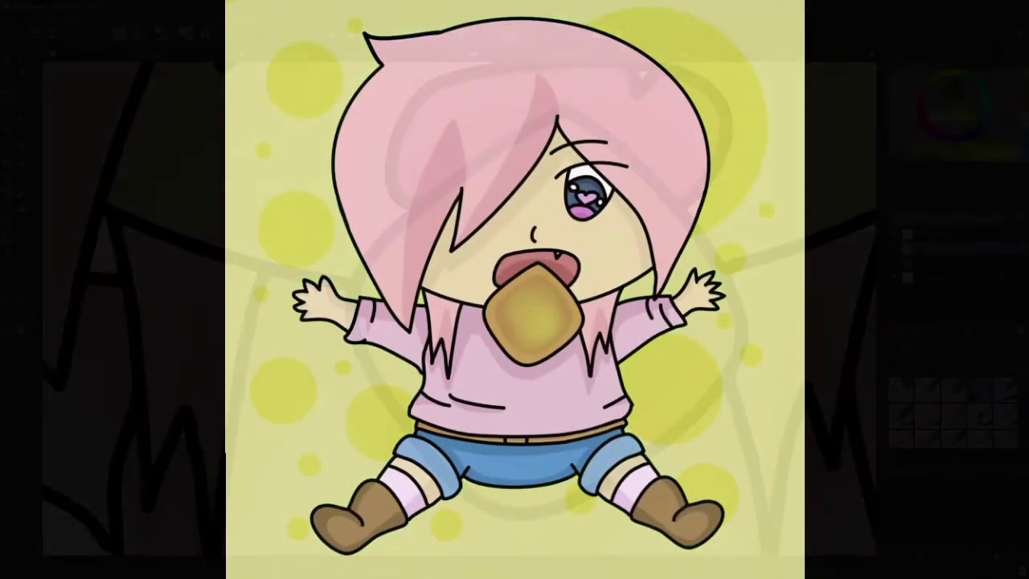